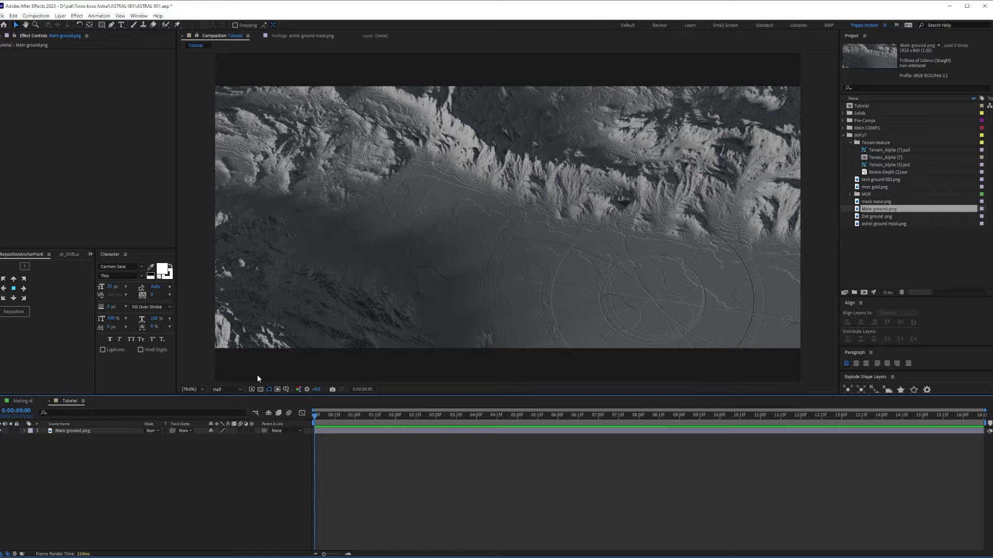
# Step: Create a black solid layer, 1920 by 1080 px, above the main ground image
pyautogui.click(260, 389)
pyautogui.click(260, 389)
pyautogui.hotkey('ctrl', 'y')
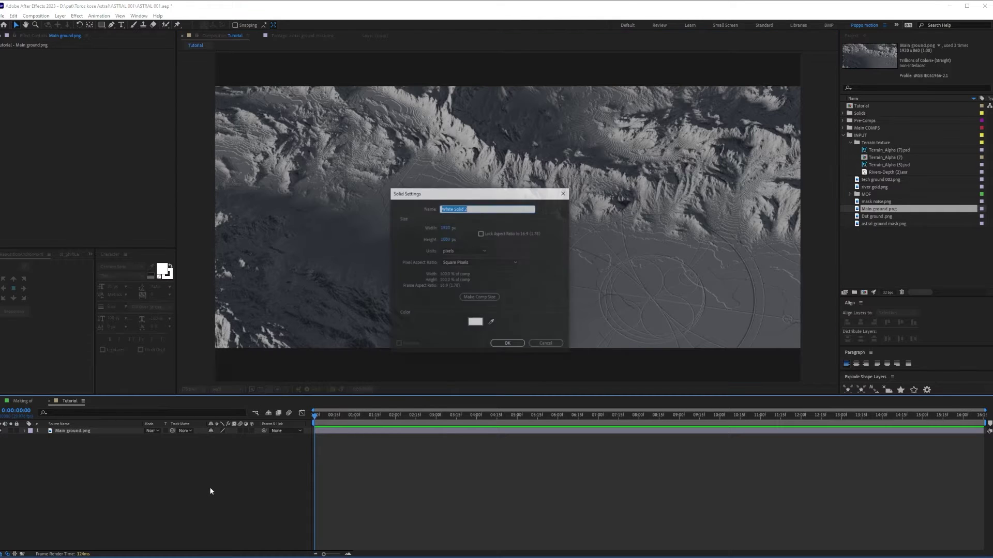
pyautogui.click(475, 323)
pyautogui.moveTo(70, 220); pyautogui.dragTo(89, 343)
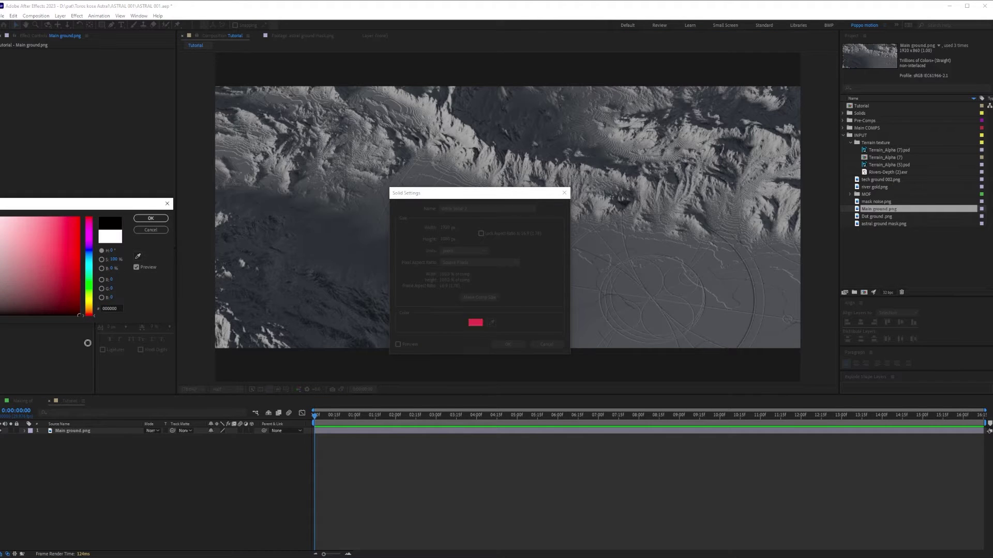
pyautogui.click(149, 221)
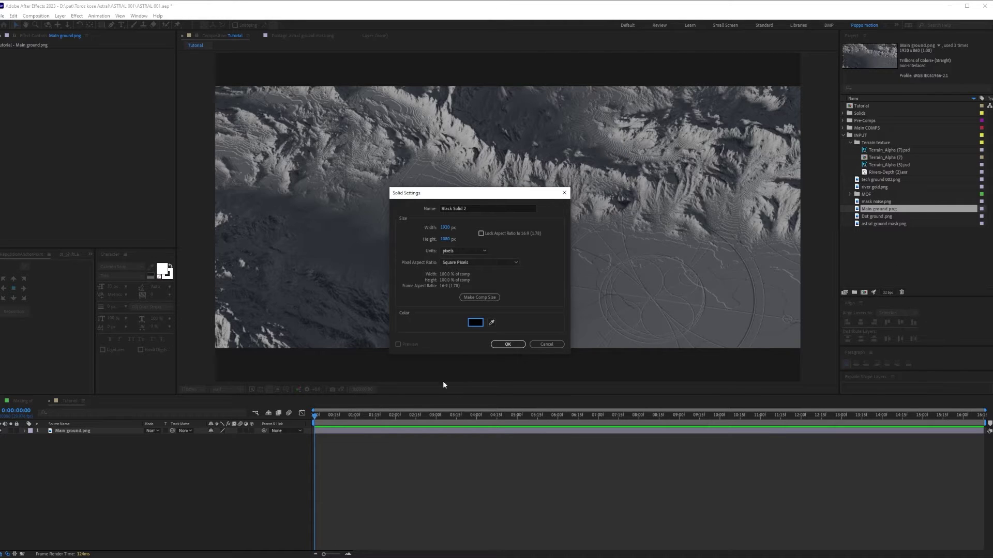
pyautogui.press('Return')
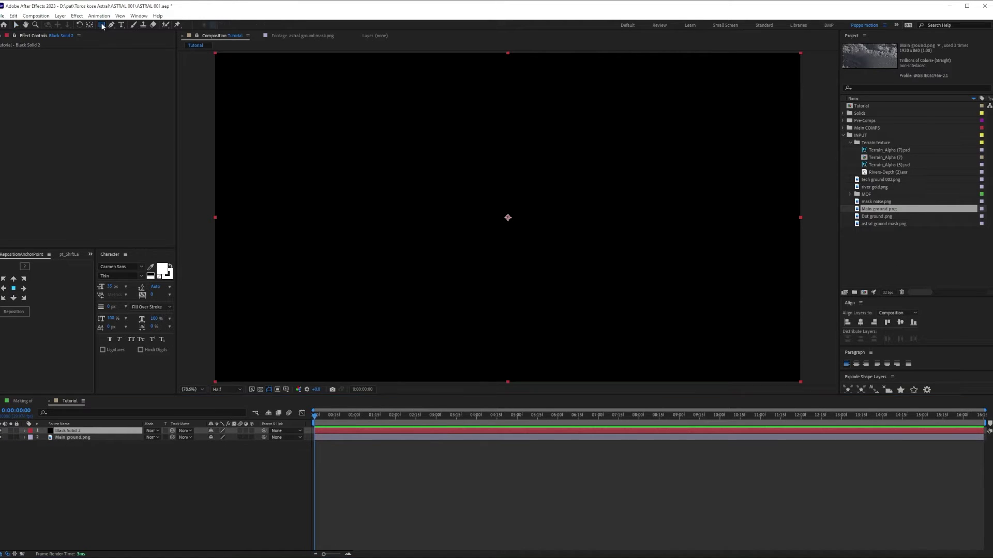
# Step: Add a full-frame mask to the black solid, shrink its height to the ground image's edges, and set its mode to Subtract
pyautogui.doubleClick(101, 25)
pyautogui.press('v')
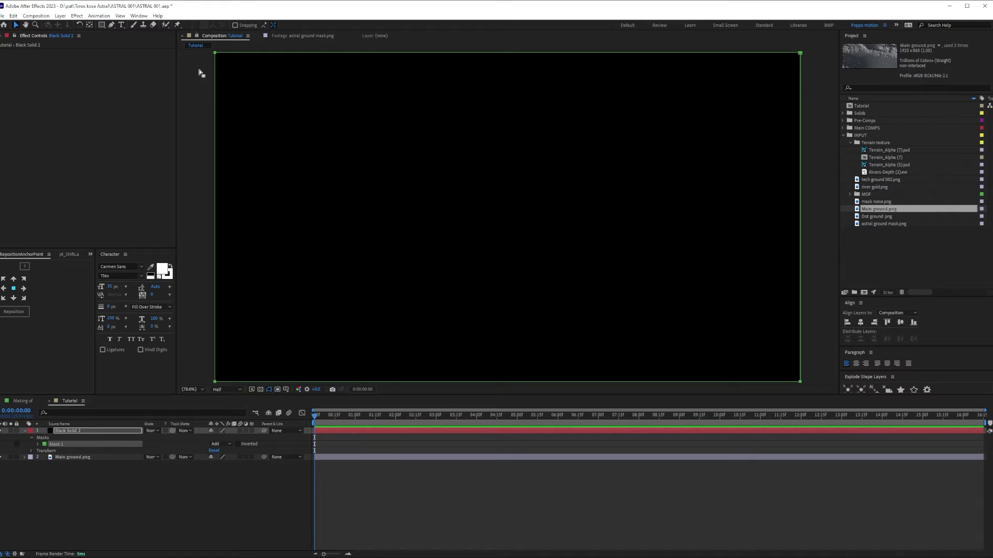
pyautogui.press(',')
pyautogui.click(508, 119)
pyautogui.moveTo(507, 114); pyautogui.dragTo(512, 136)
pyautogui.click(221, 444)
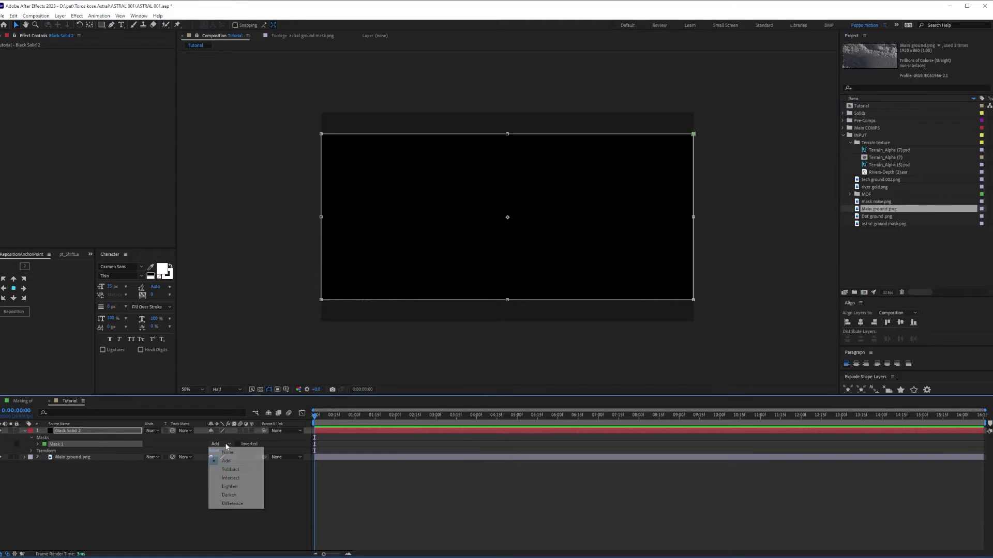
pyautogui.click(222, 468)
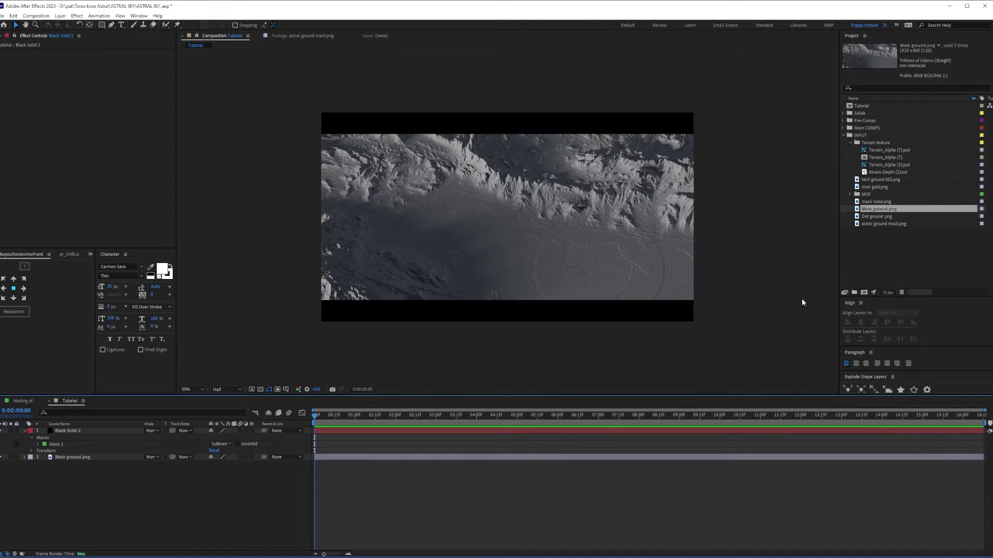
# Step: Rename the black solid layer as Hollywood stripes and lock it
pyautogui.click(75, 432)
pyautogui.press('Return')
pyautogui.write('Hollywood stripes')
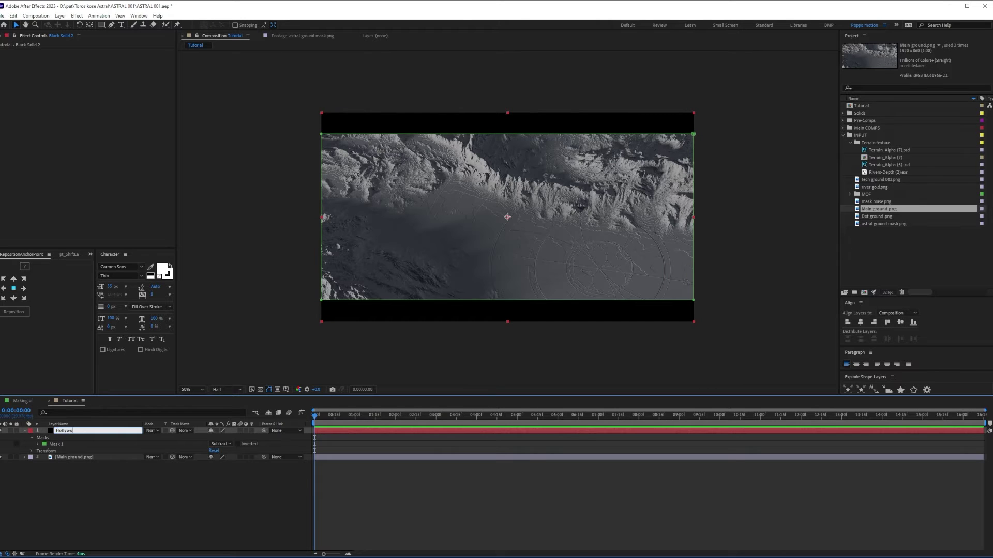
pyautogui.press('Return')
pyautogui.click(17, 430)
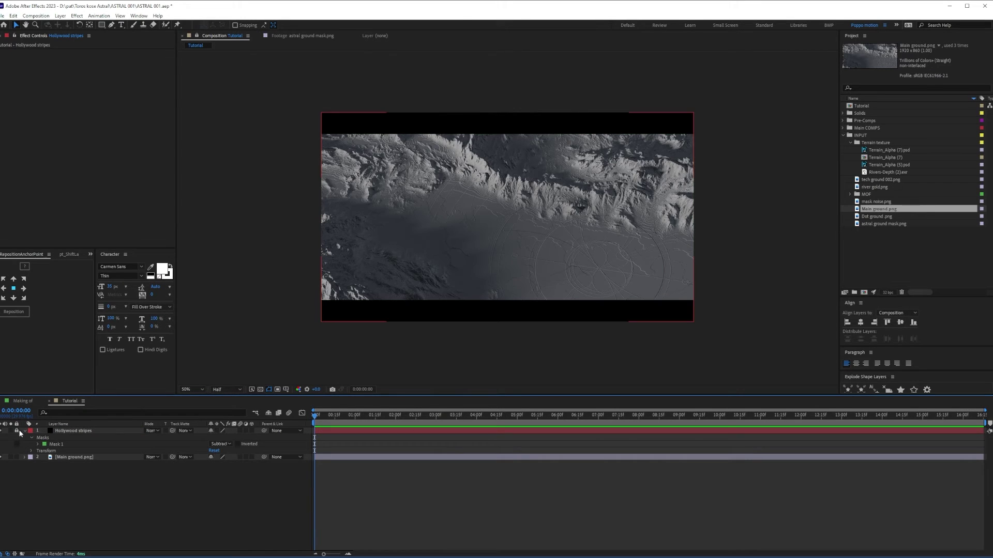
pyautogui.click(25, 431)
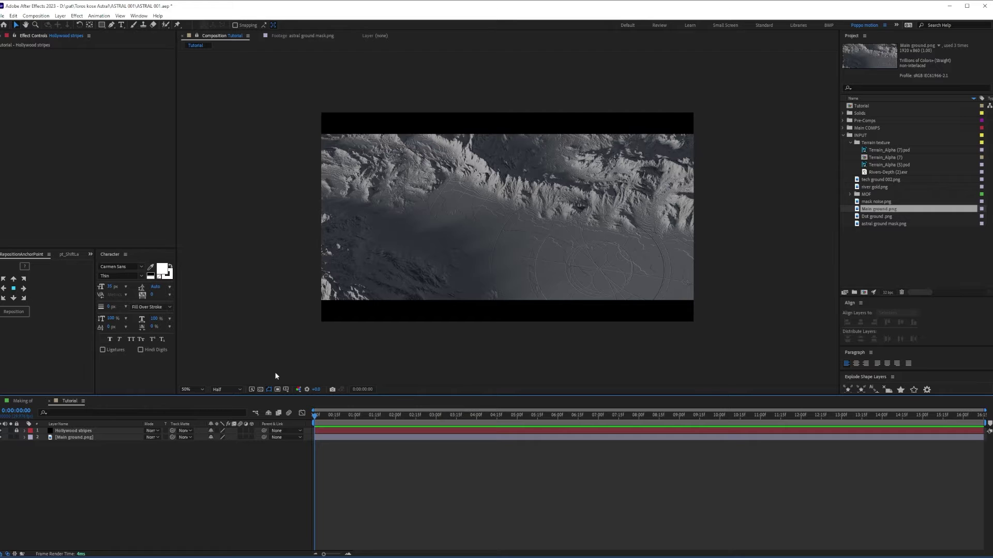
# Step: Add an adjustment layer named CC and place it between the Hollywood stripes and Main ground layers
pyautogui.click(200, 390)
pyautogui.click(200, 437)
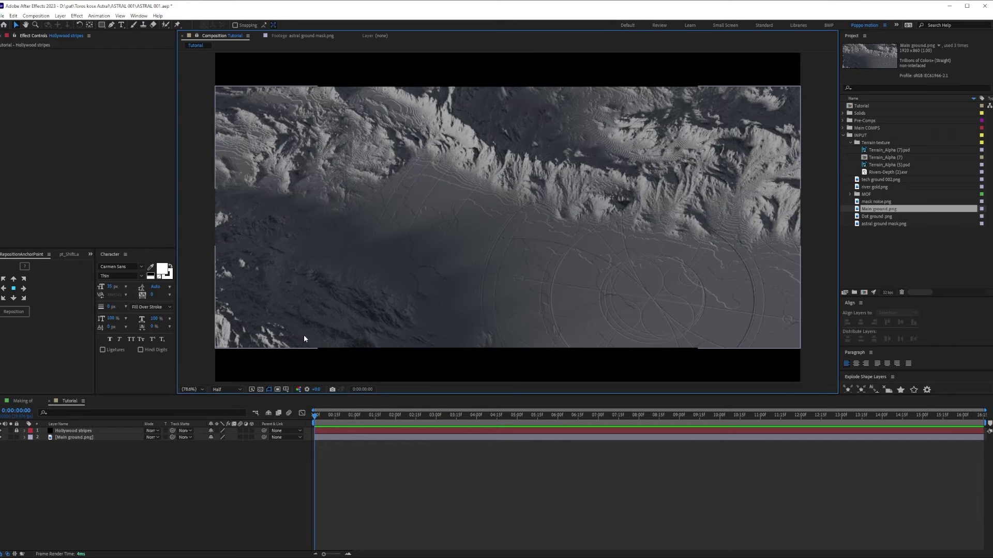
pyautogui.click(236, 499)
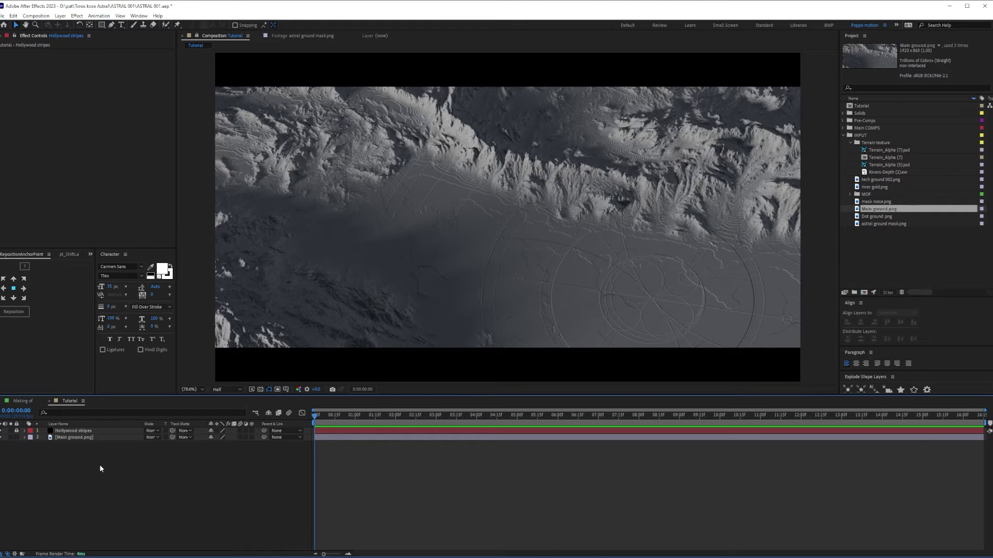
pyautogui.hotkey('ctrl', 'alt', 'y')
pyautogui.click(95, 431)
pyautogui.write('CC')
pyautogui.press('Return')
pyautogui.moveTo(95, 431); pyautogui.dragTo(94, 443)
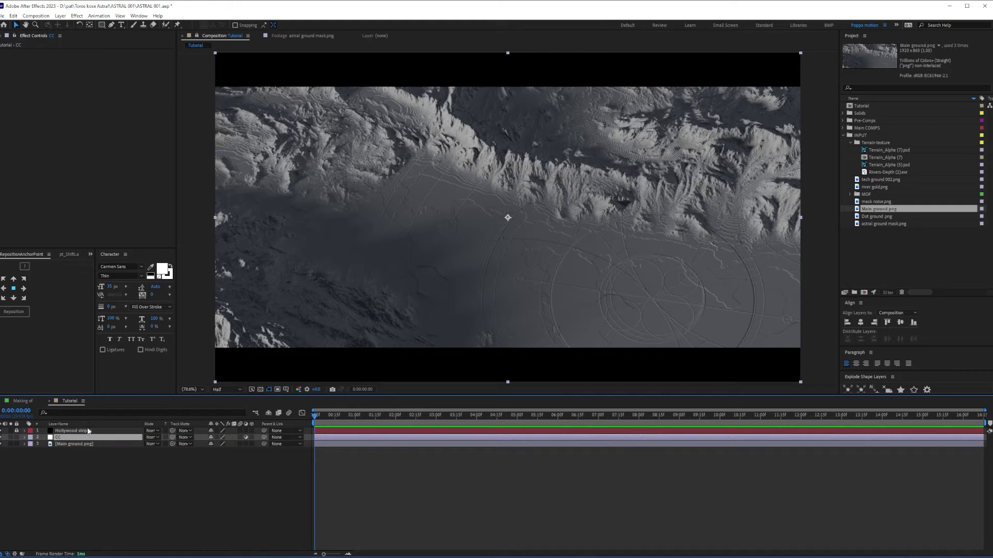
# Step: Apply Lumetri Color to the CC layer with the SL CROSS HDR creative look and reduce its intensity to about 35
pyautogui.hotkey('ctrl', 'space')
pyautogui.write('lume')
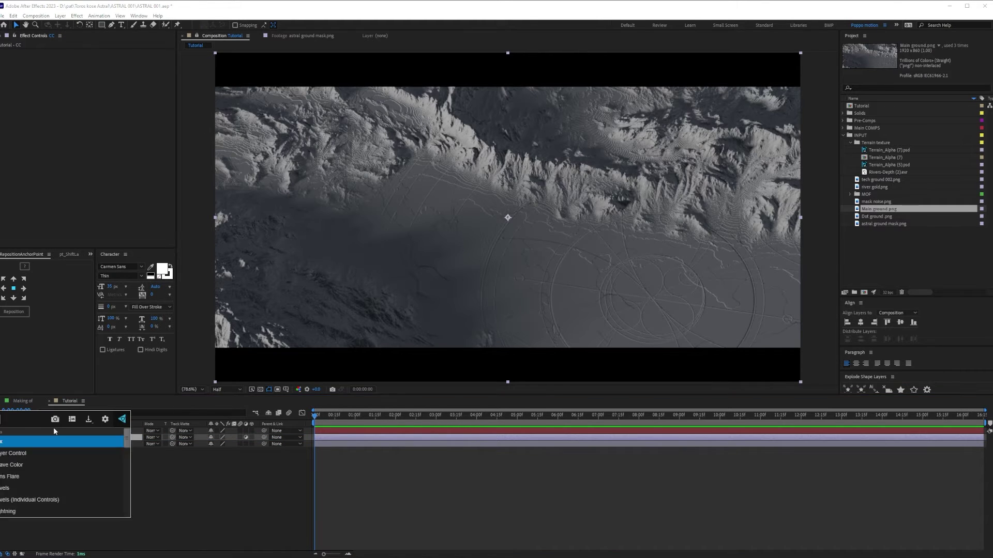
pyautogui.press('Return')
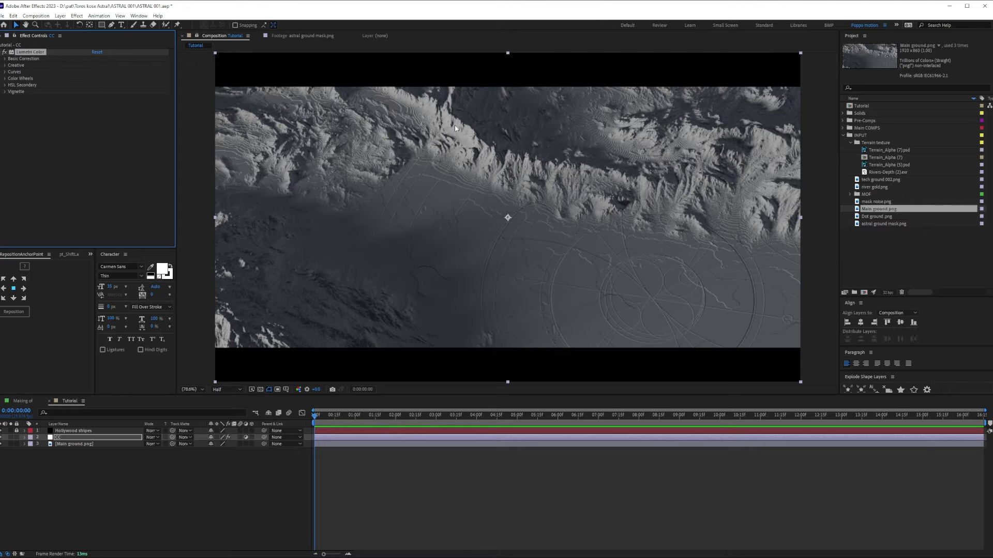
pyautogui.click(5, 65)
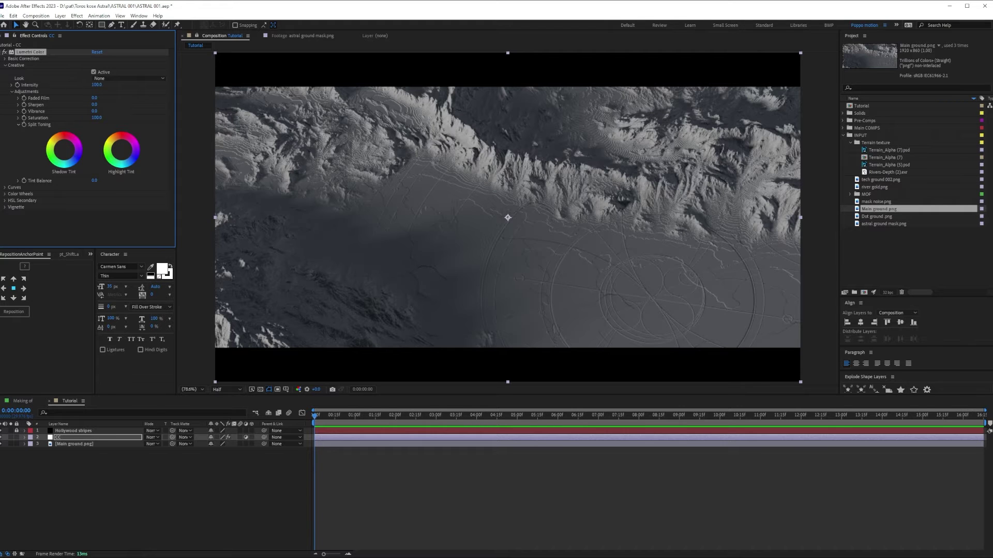
pyautogui.click(129, 78)
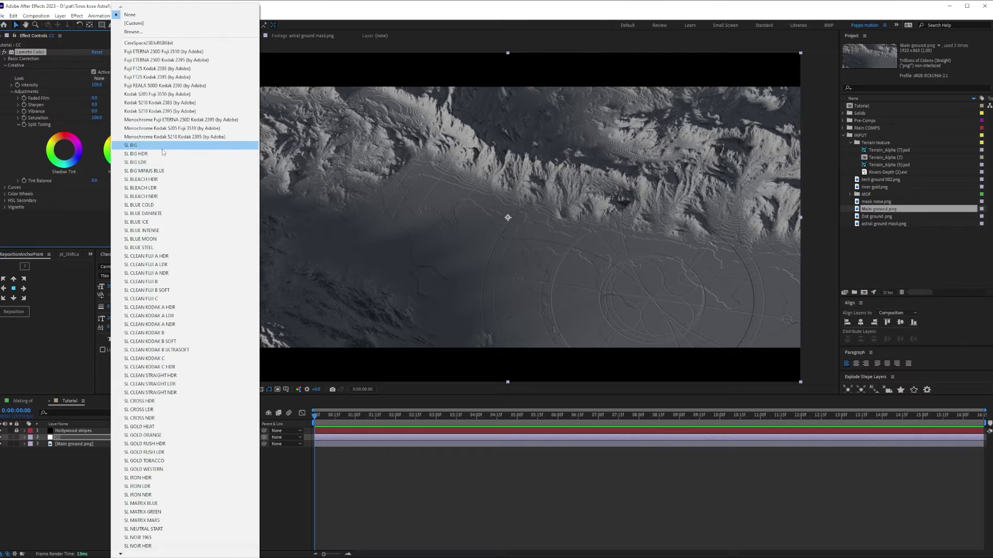
pyautogui.click(146, 401)
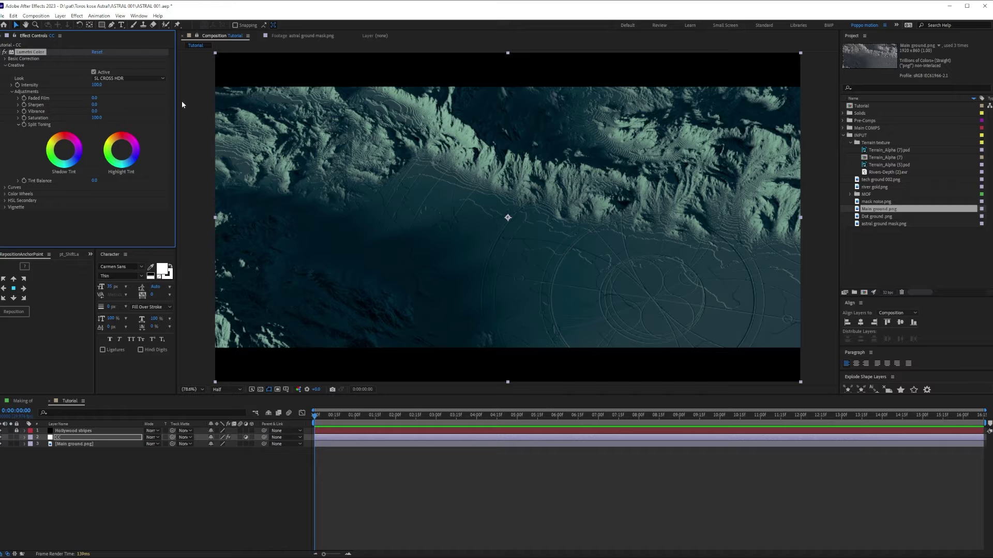
pyautogui.moveTo(94, 87); pyautogui.dragTo(66, 86)
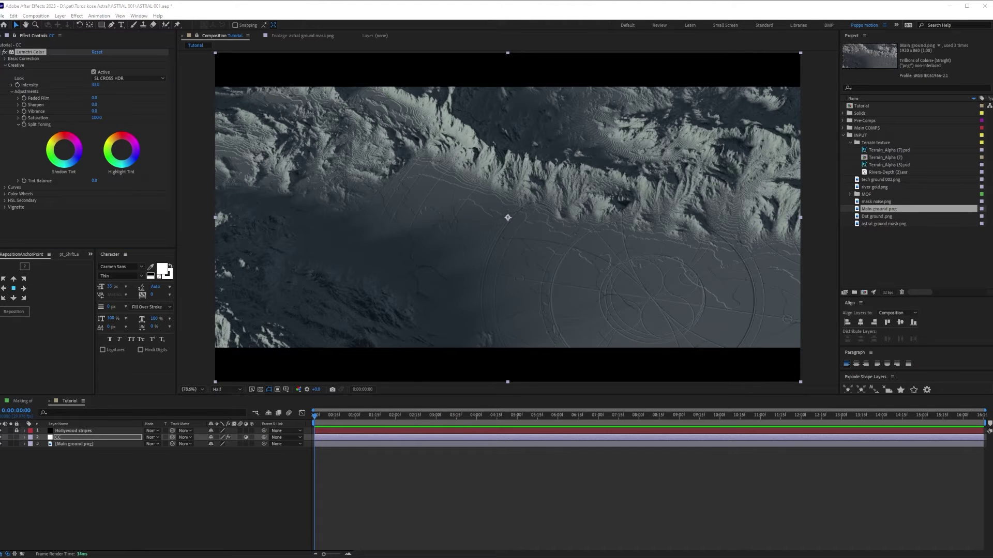
pyautogui.click(3, 52)
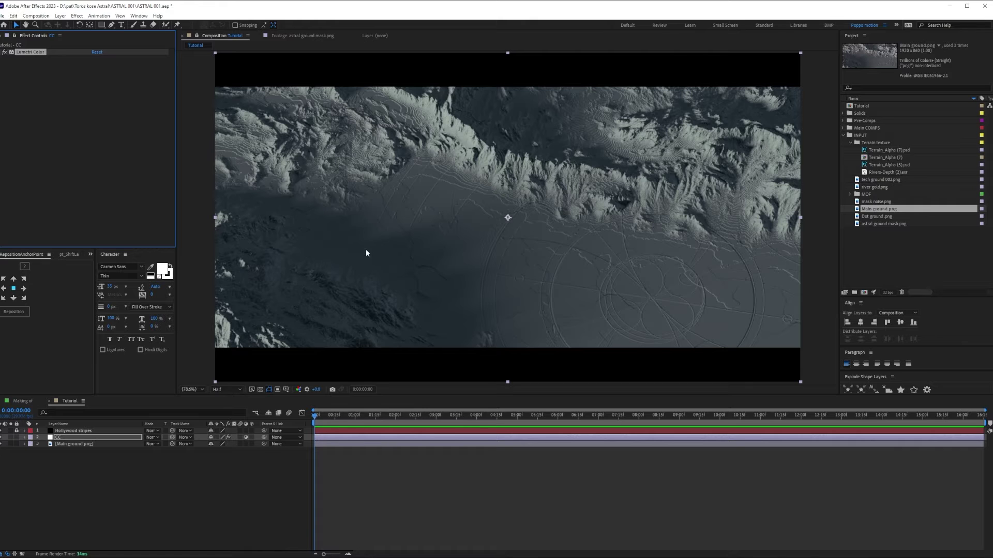
# Step: Apply Curves to the CC layer and shape the RGB curve into a gentle S with lowered shadows and slightly raised highlights
pyautogui.click(110, 137)
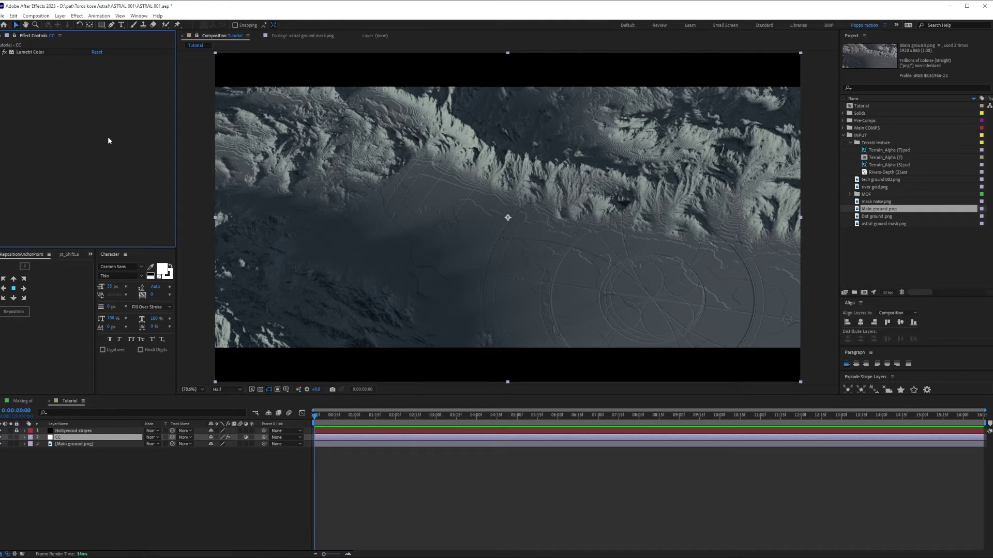
pyautogui.hotkey('ctrl', 'space')
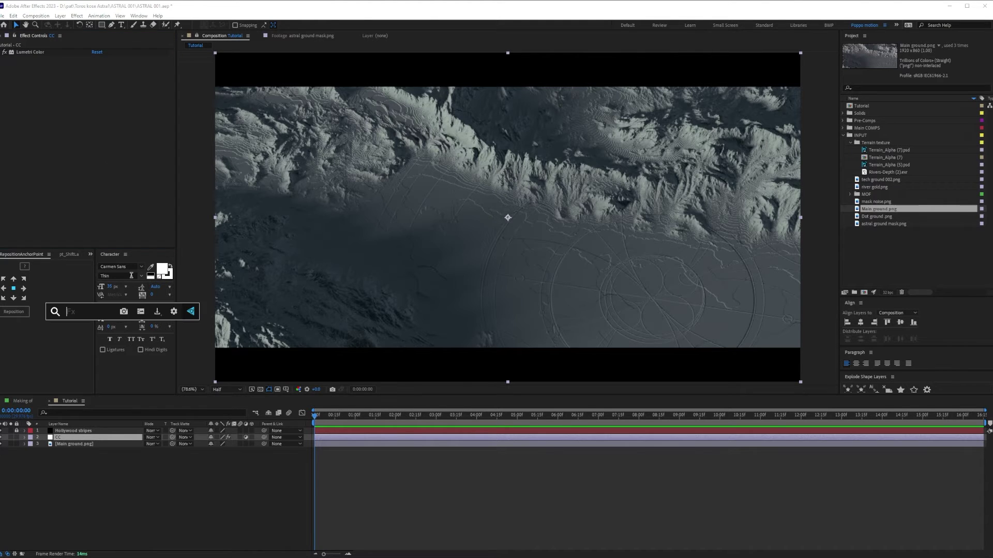
pyautogui.write('curves')
pyautogui.press('Return')
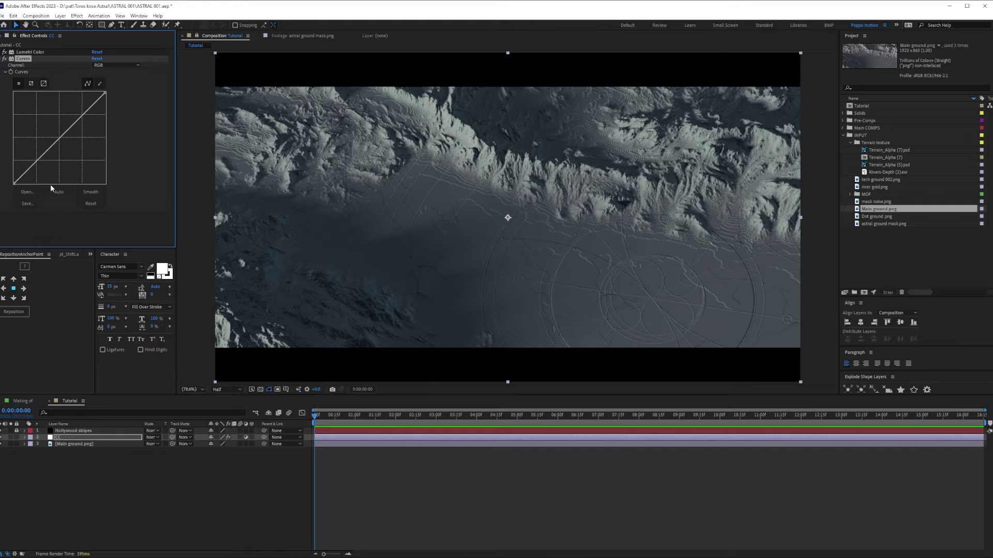
pyautogui.moveTo(37, 160); pyautogui.dragTo(44, 166)
pyautogui.moveTo(83, 128); pyautogui.dragTo(78, 116)
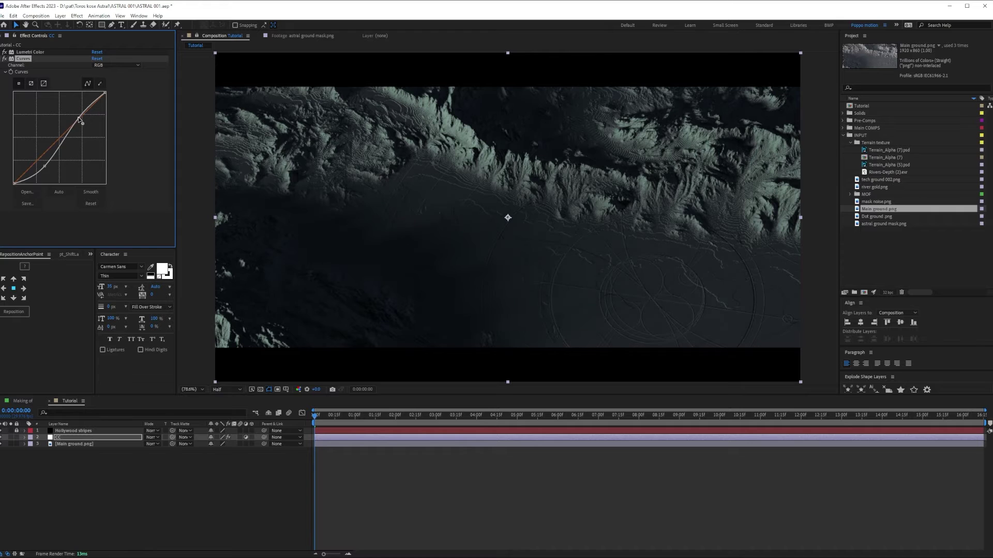
pyautogui.moveTo(45, 167); pyautogui.dragTo(44, 164)
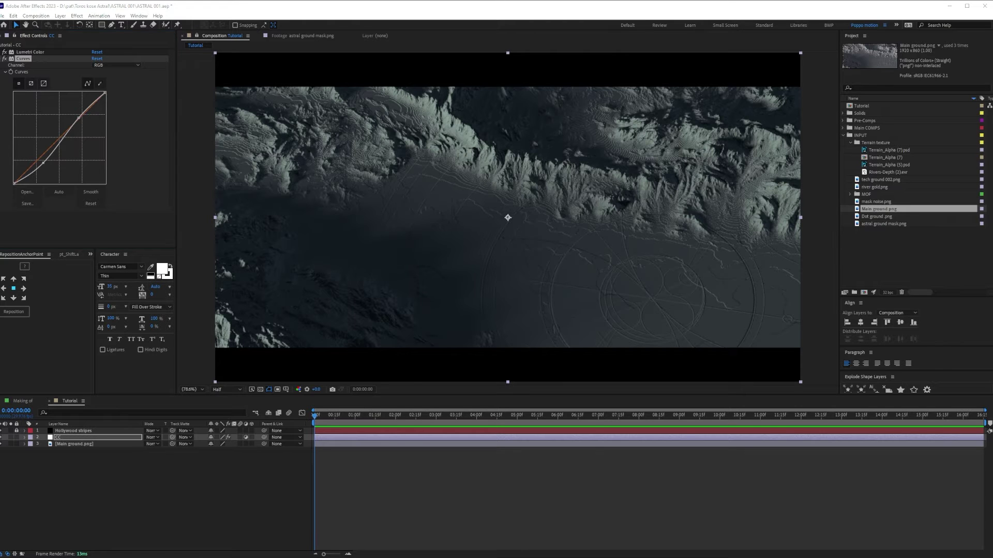
# Step: Add the Sharpen effect to the CC adjustment layer
pyautogui.click(50, 226)
pyautogui.hotkey('ctrl', 'space')
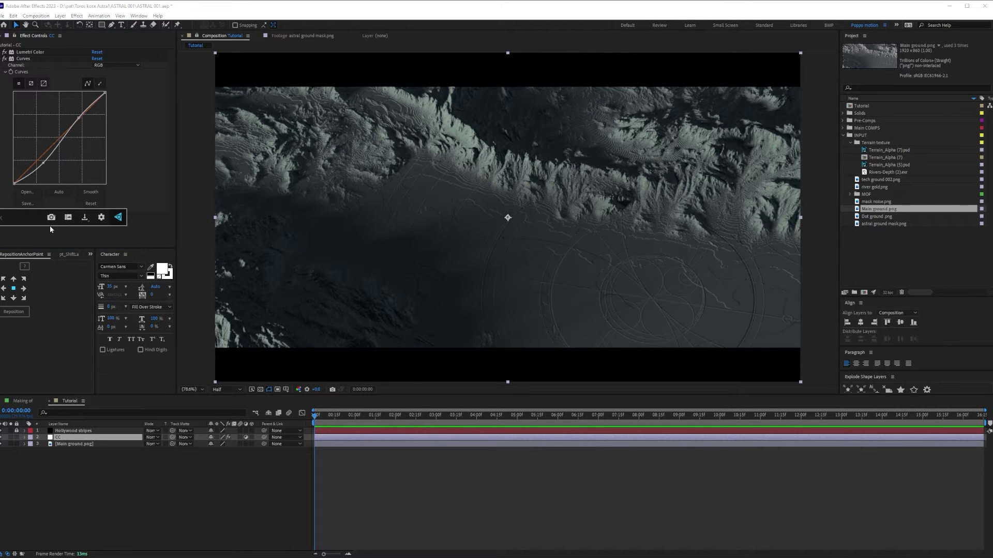
pyautogui.write('sha')
pyautogui.click(14, 279)
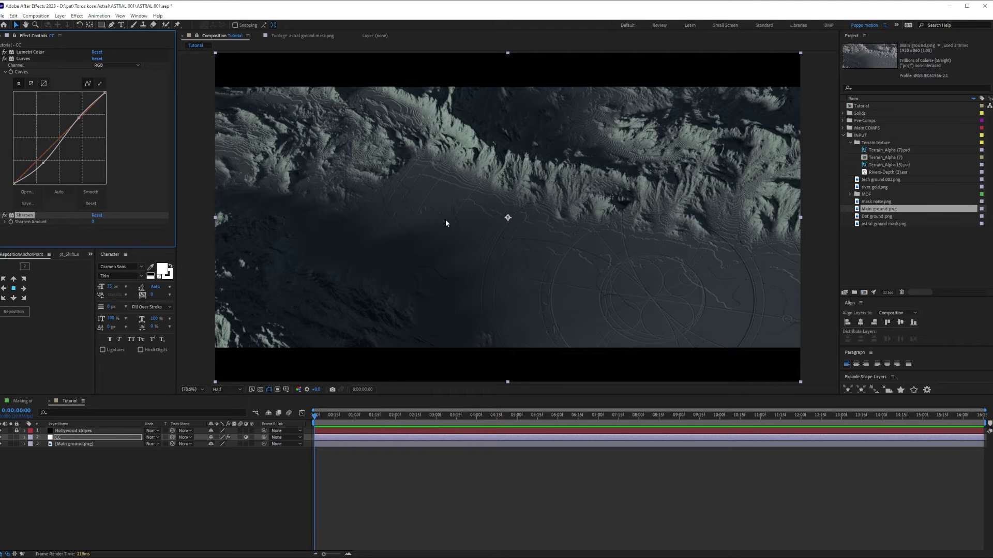
# Step: Set the preview resolution to Full, set the Sharpen Amount to 15, and compare the image with and without sharpening
pyautogui.press('.')
pyautogui.click(230, 386)
pyautogui.click(226, 409)
pyautogui.moveTo(93, 222)
pyautogui.mouseDown()
pyautogui.moveTo(113, 221)
pyautogui.moveTo(101, 220)
pyautogui.mouseUp()
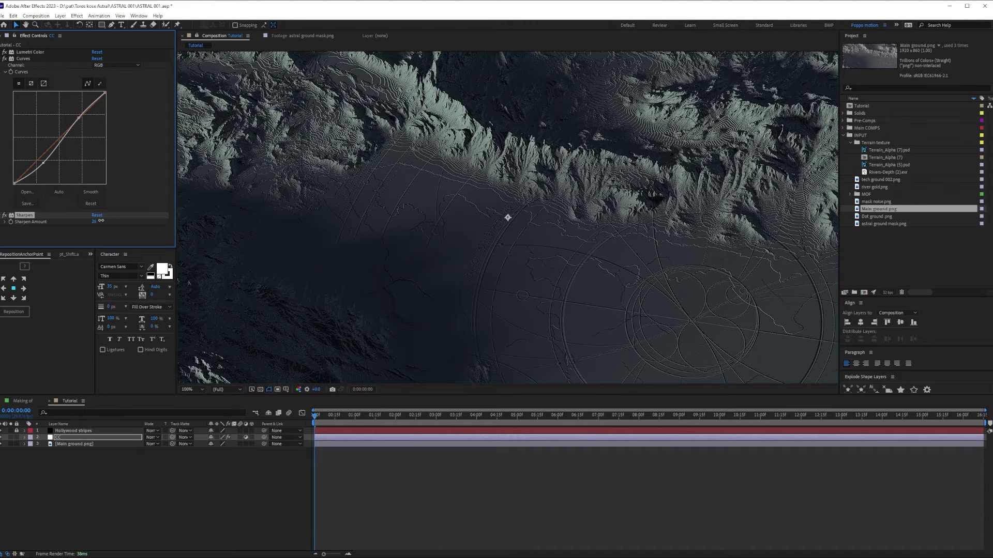
pyautogui.click(97, 221)
pyautogui.write('15')
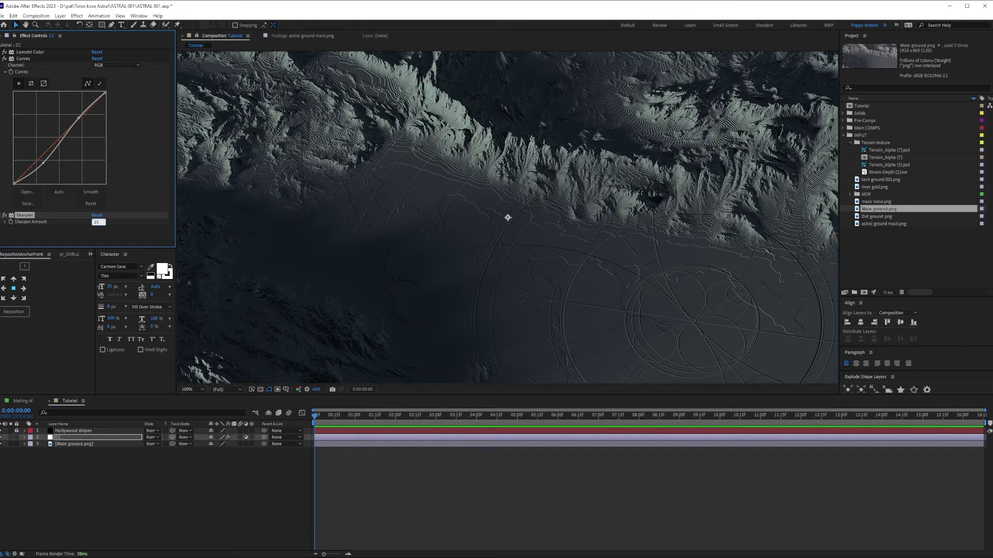
pyautogui.press('Return')
pyautogui.click(5, 216)
pyautogui.click(5, 216)
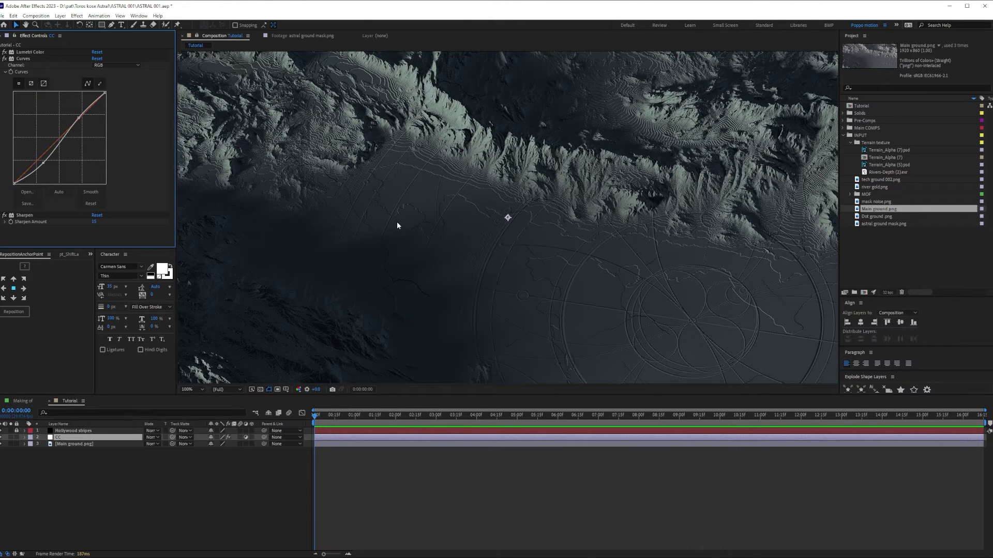
# Step: Apply the Deep Glow effect to the CC layer after the Sharpen effect
pyautogui.scroll(-1, 613, 213)
pyautogui.moveTo(613, 213); pyautogui.dragTo(613, 210)
pyautogui.click(201, 388)
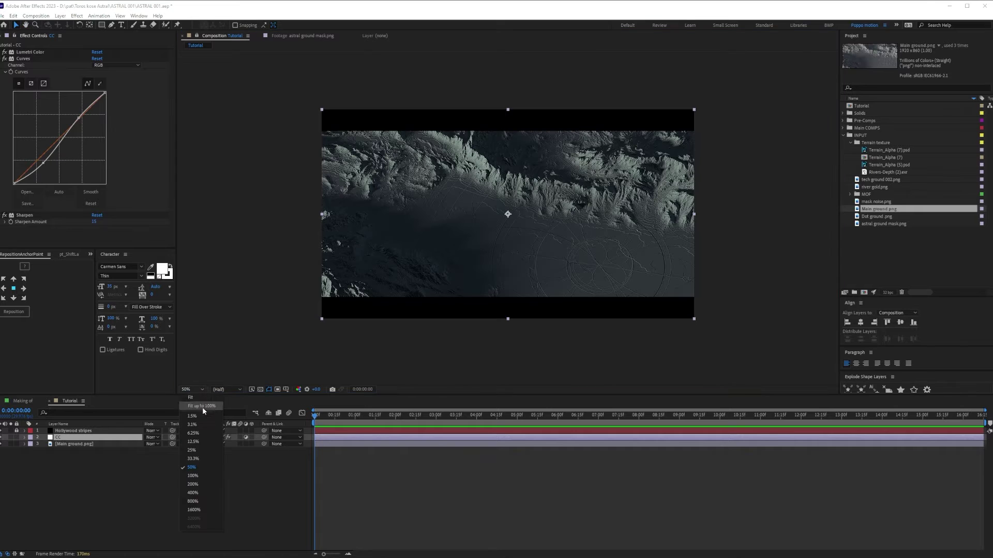
pyautogui.click(202, 405)
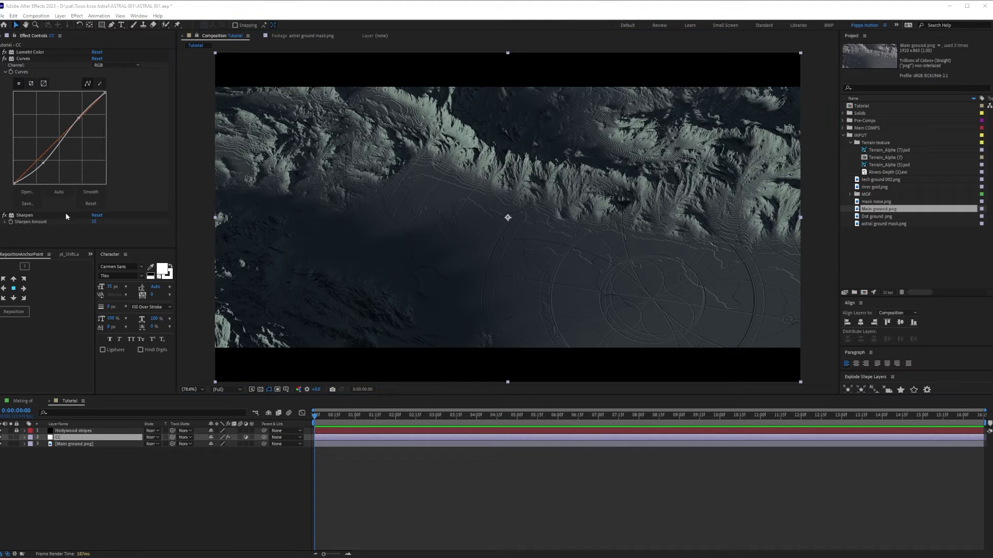
pyautogui.click(4, 58)
pyautogui.click(30, 66)
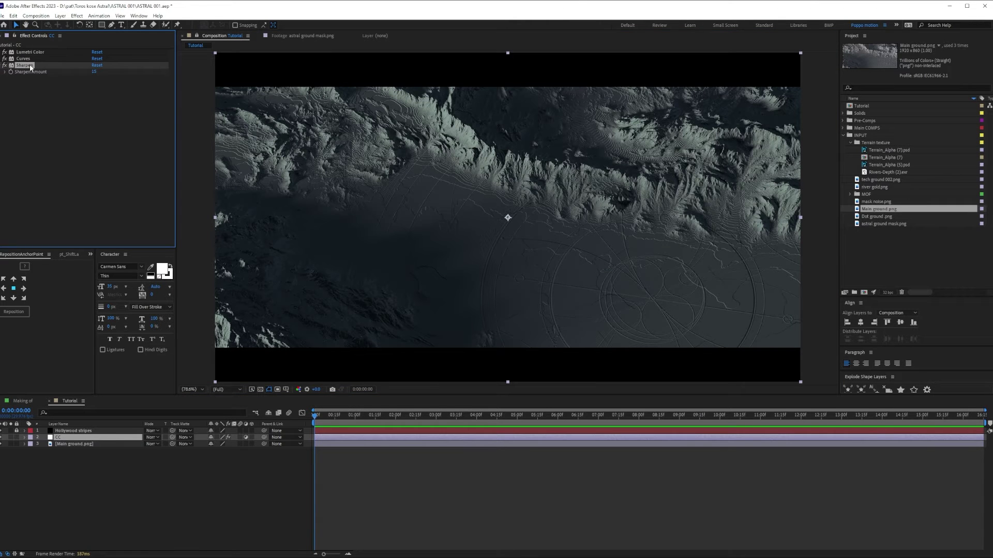
pyautogui.hotkey('ctrl', 'space')
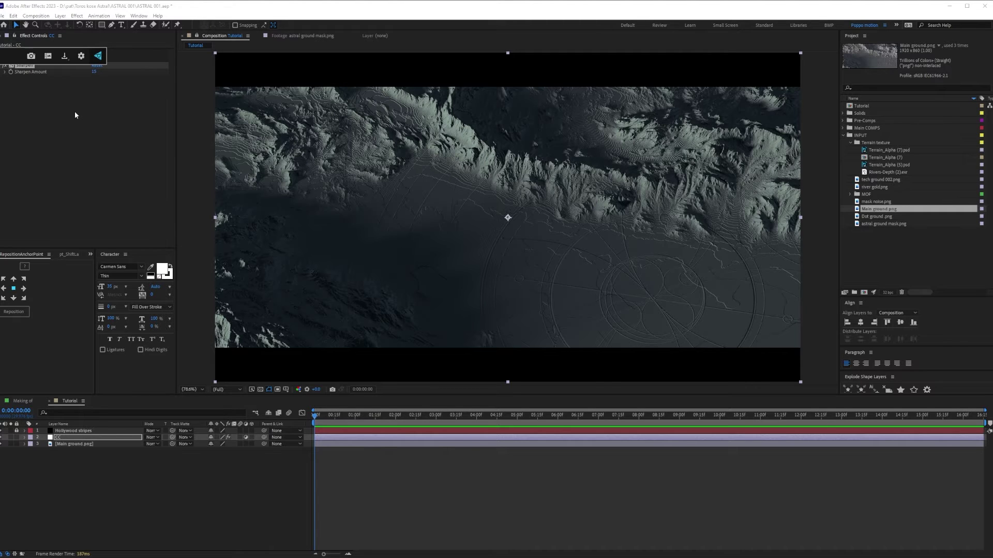
pyautogui.write('lum')
pyautogui.click(71, 79)
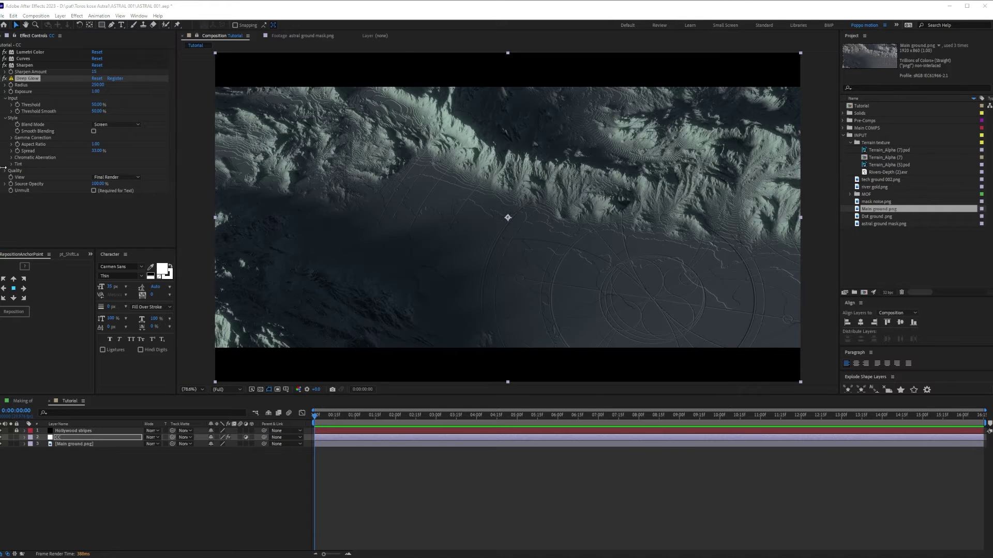
# Step: Set the Deep Glow Exposure to 0.35 and collapse the Deep Glow and Sharpen settings on the CC layer
pyautogui.click(95, 91)
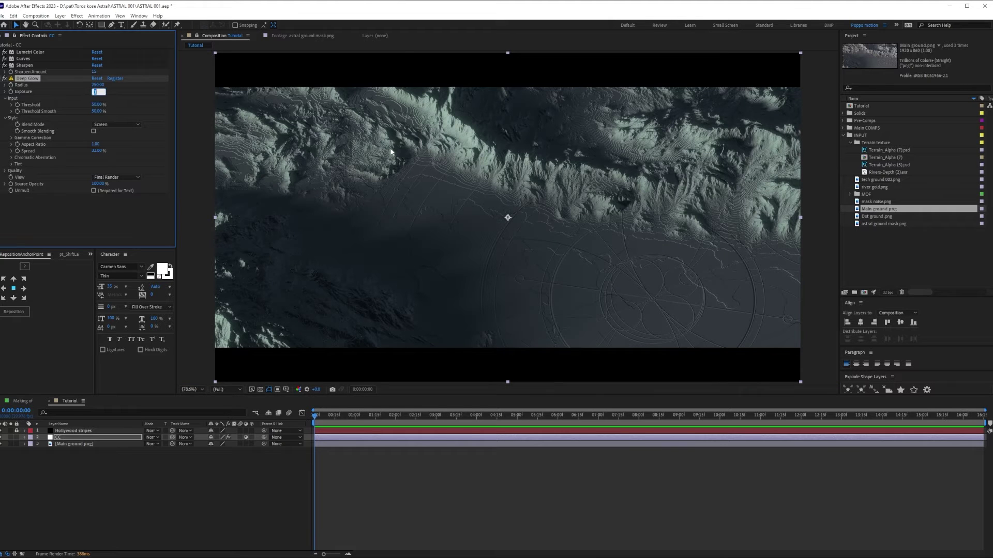
pyautogui.write('0.35')
pyautogui.press('Return')
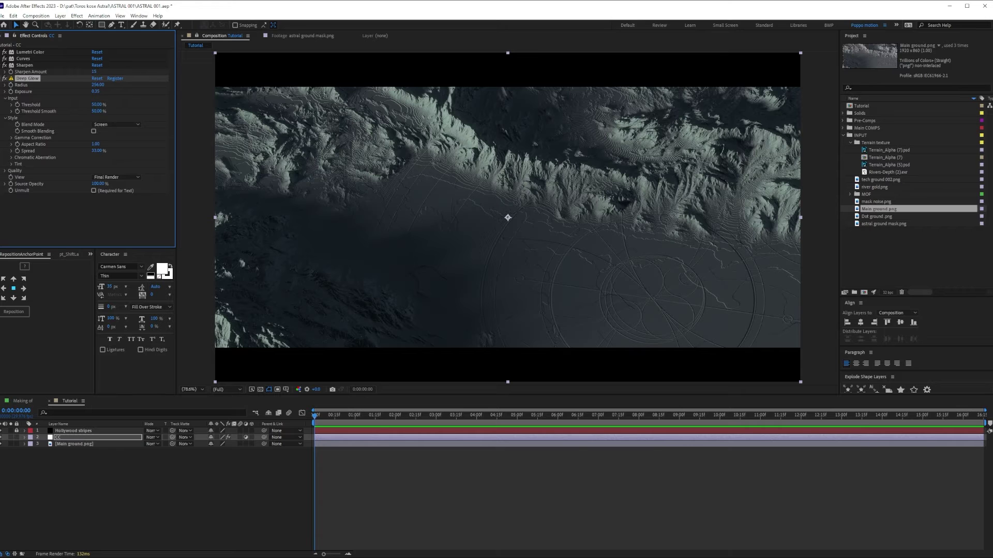
pyautogui.click(1, 79)
pyautogui.click(1, 66)
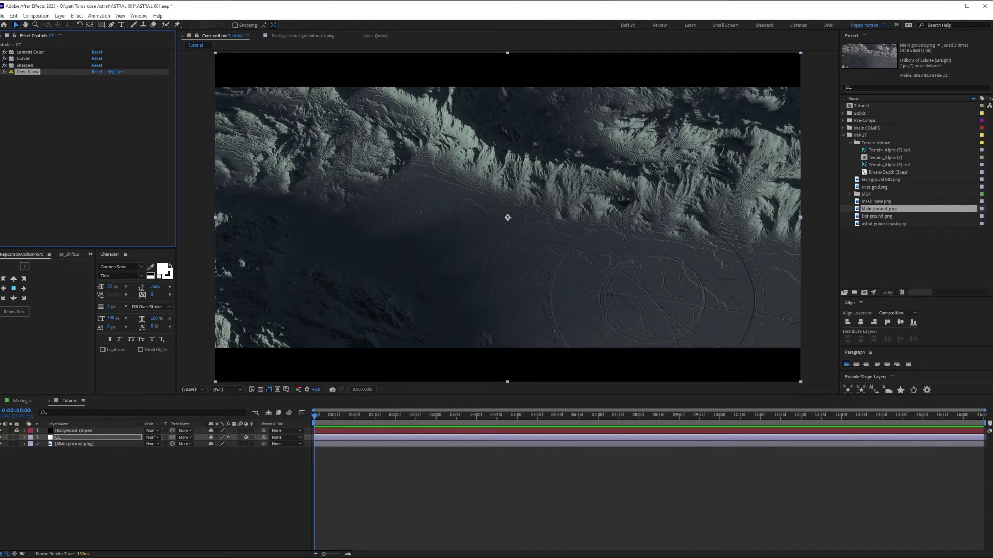
# Step: Add the Noise effect to the CC layer below Deep Glow
pyautogui.click(24, 65)
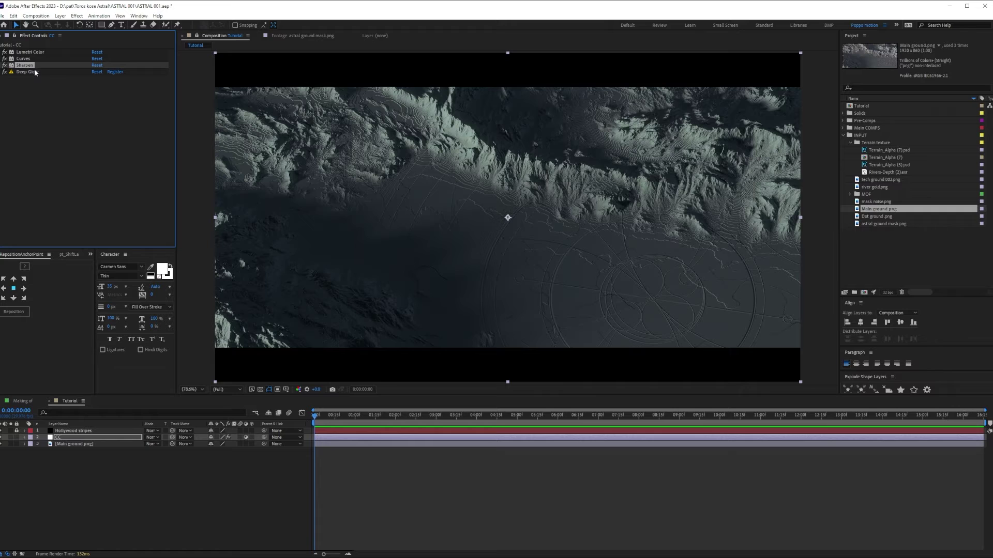
pyautogui.click(32, 72)
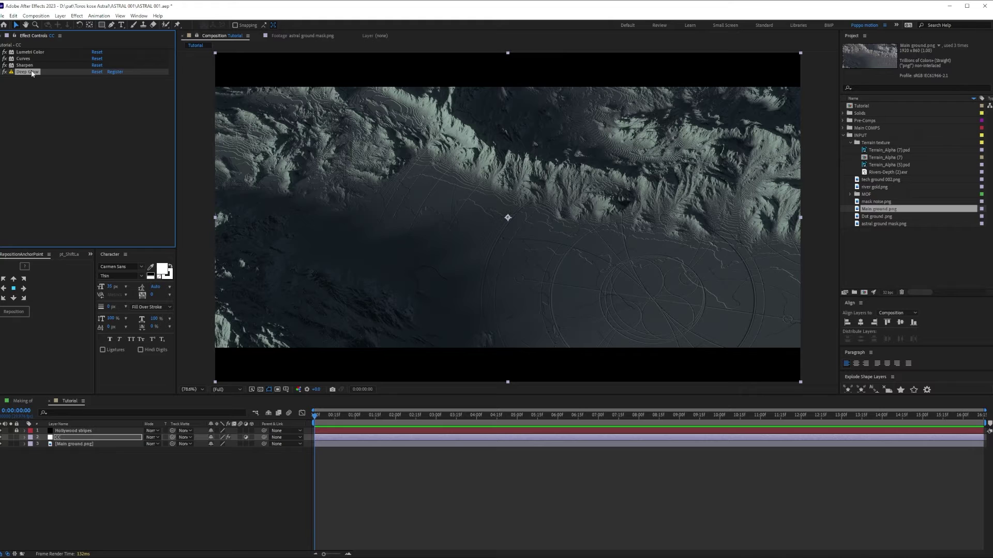
pyautogui.hotkey('ctrl', 'space')
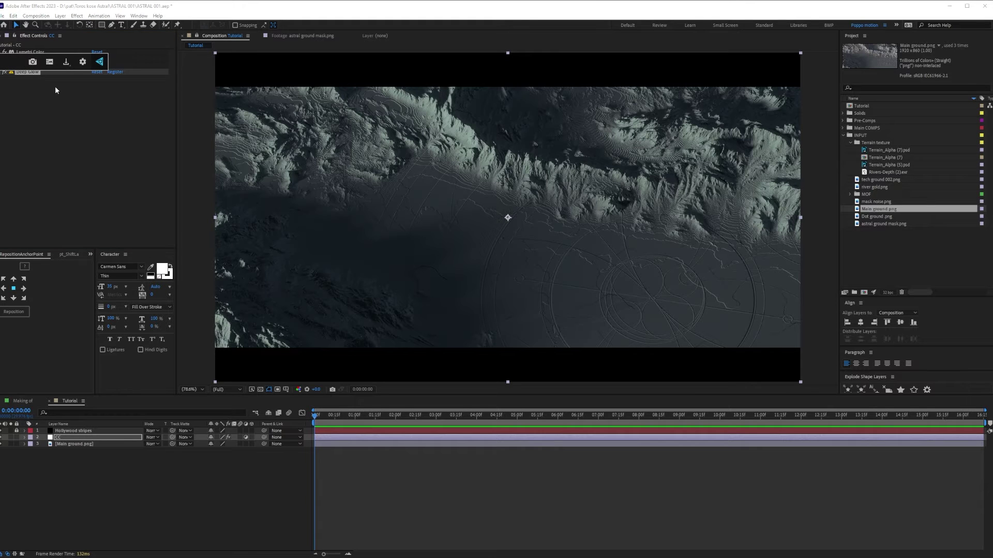
pyautogui.write('noise')
pyautogui.click(33, 84)
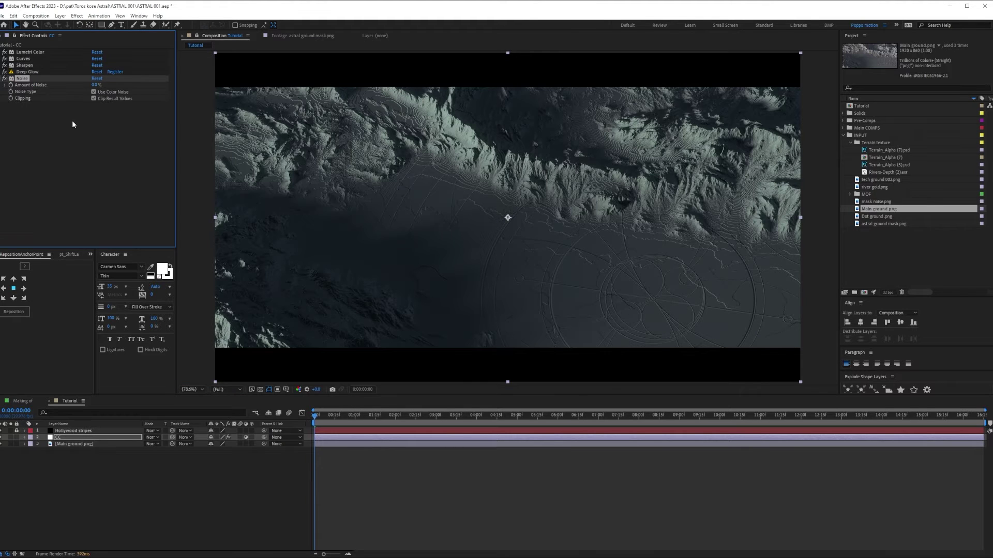
# Step: Set the Amount of Noise to 2% and compare the image with and without the noise
pyautogui.click(94, 84)
pyautogui.scroll(4, 383, 191)
pyautogui.moveTo(96, 85); pyautogui.dragTo(362, 181)
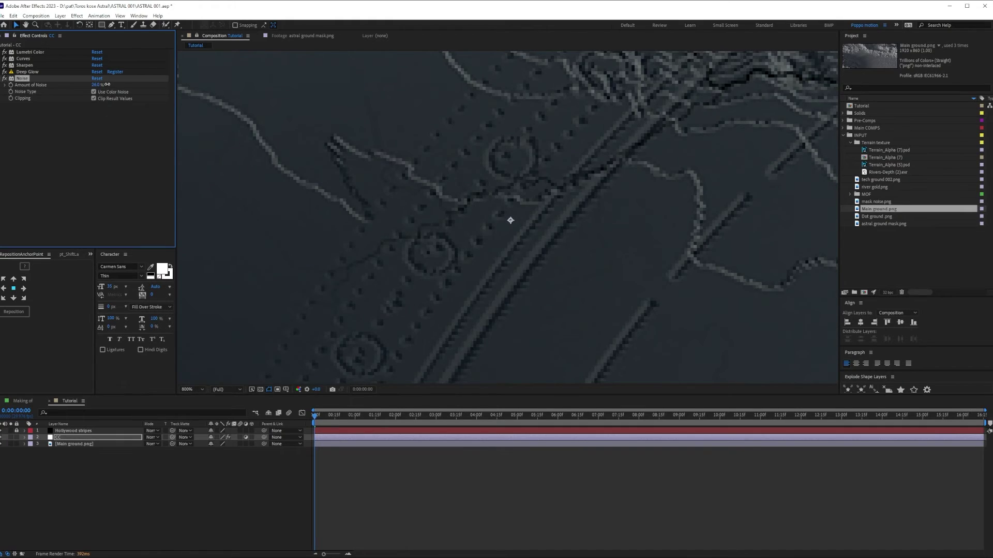
pyautogui.scroll(-1, 492, 211)
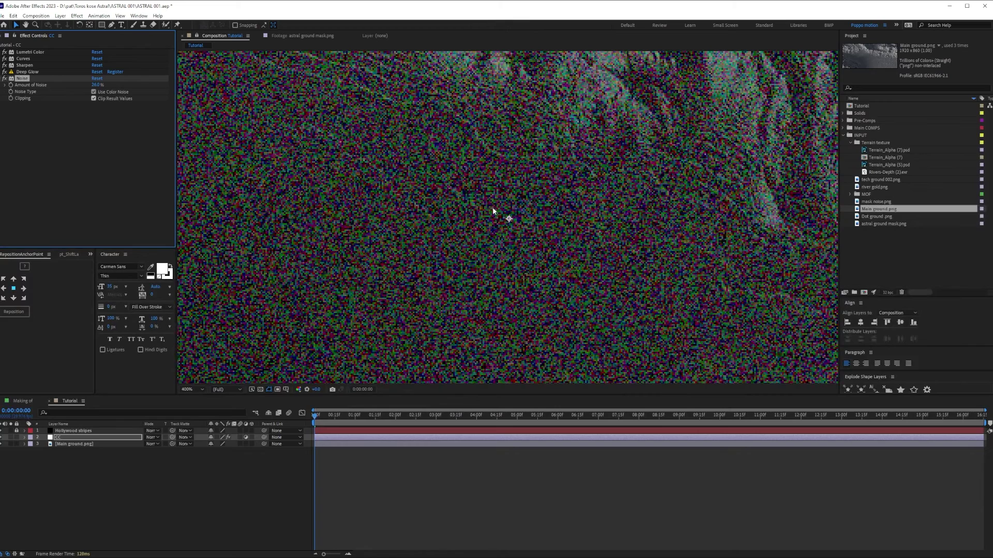
pyautogui.click(97, 85)
pyautogui.write('2')
pyautogui.press('Return')
pyautogui.scroll(-6, 517, 209)
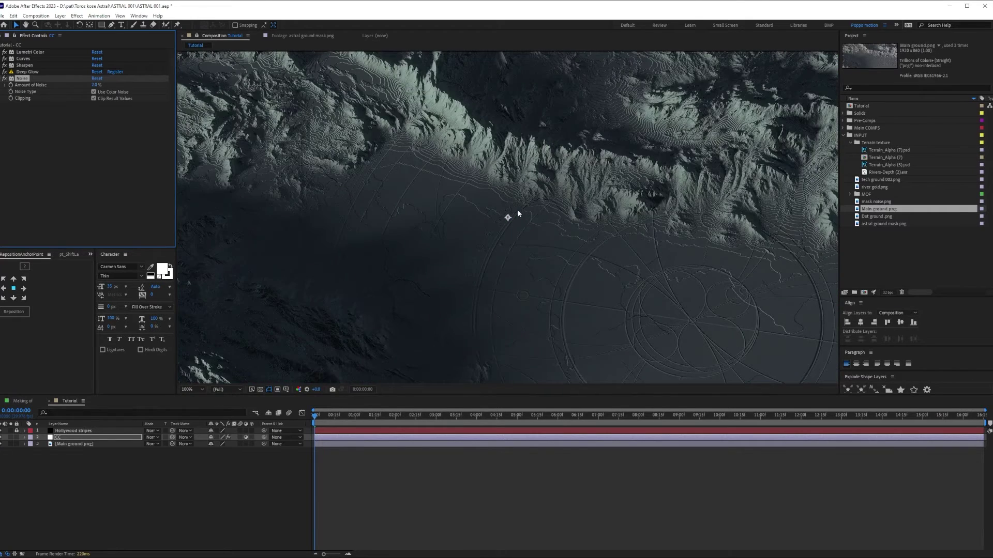
pyautogui.scroll(1, 526, 184)
pyautogui.click(4, 78)
pyautogui.click(4, 79)
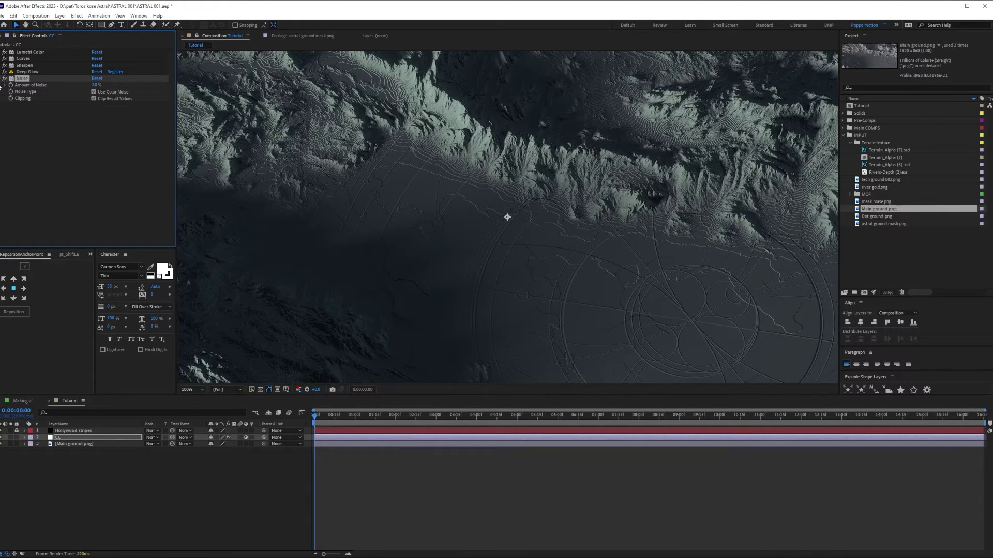
# Step: Deselect all layers, fit the composition in the viewer and preview the river gold.png footage on its own
pyautogui.click(77, 484)
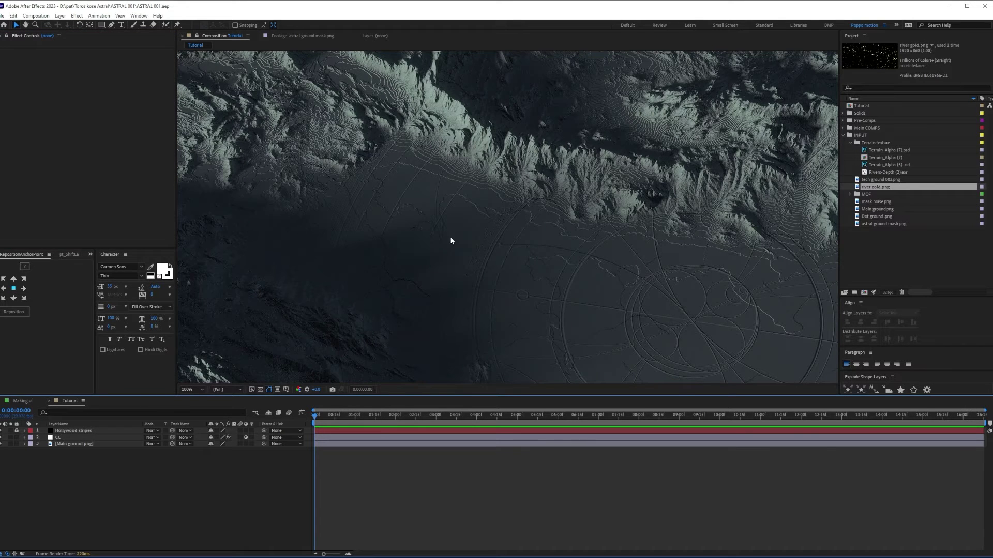
pyautogui.click(192, 389)
pyautogui.click(194, 410)
pyautogui.doubleClick(872, 189)
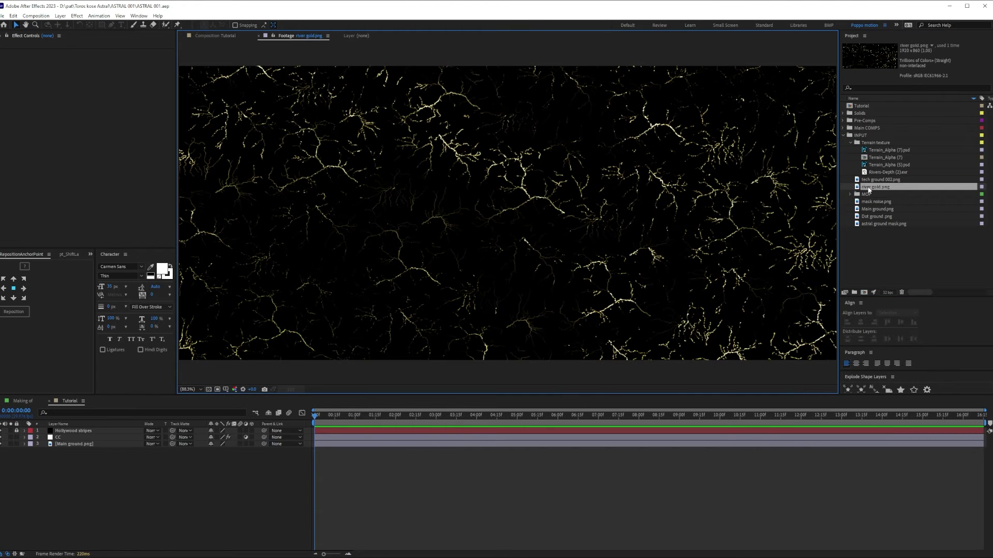
# Step: Place river gold.png between the CC and Main ground.png layers and set its blending mode to Screen
pyautogui.click(216, 35)
pyautogui.moveTo(78, 444); pyautogui.dragTo(86, 447)
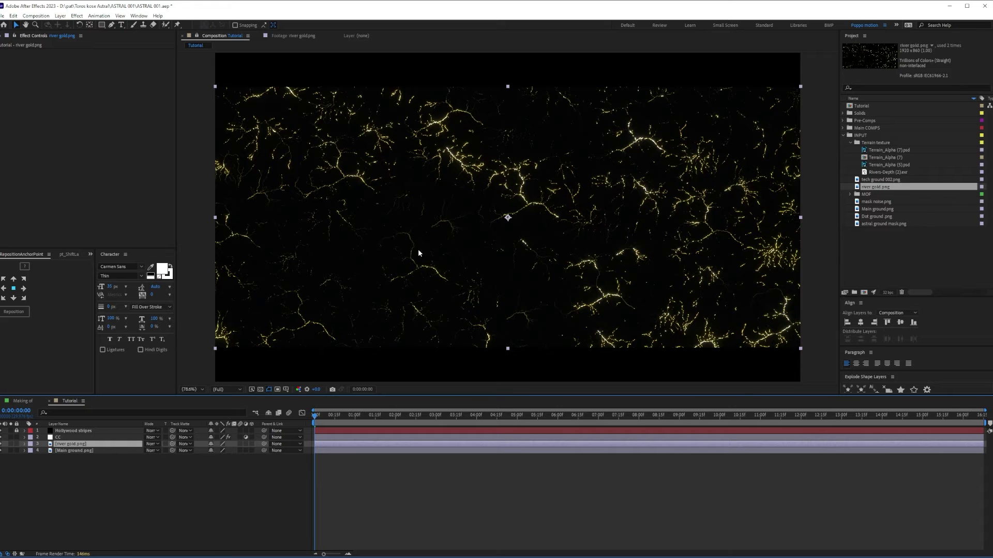
pyautogui.click(157, 445)
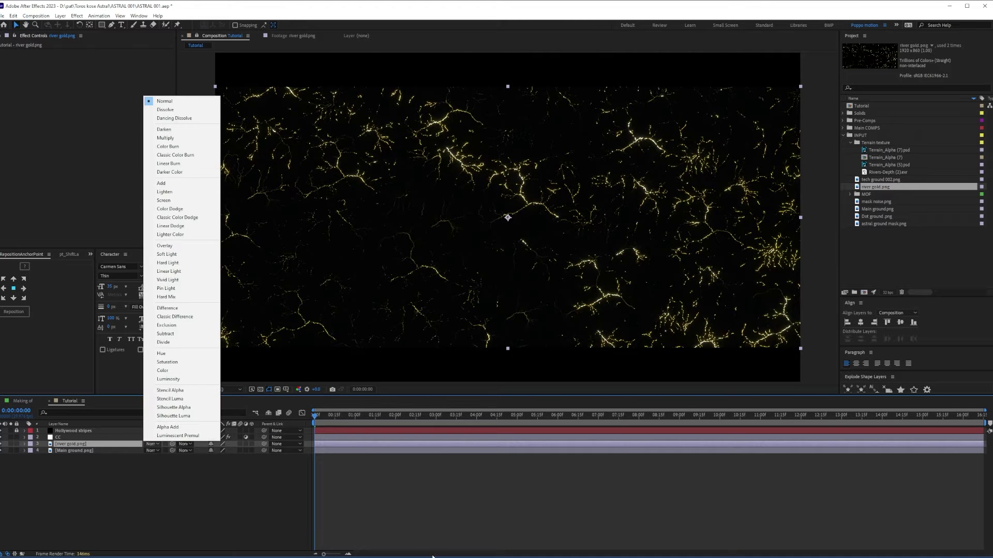
pyautogui.click(165, 201)
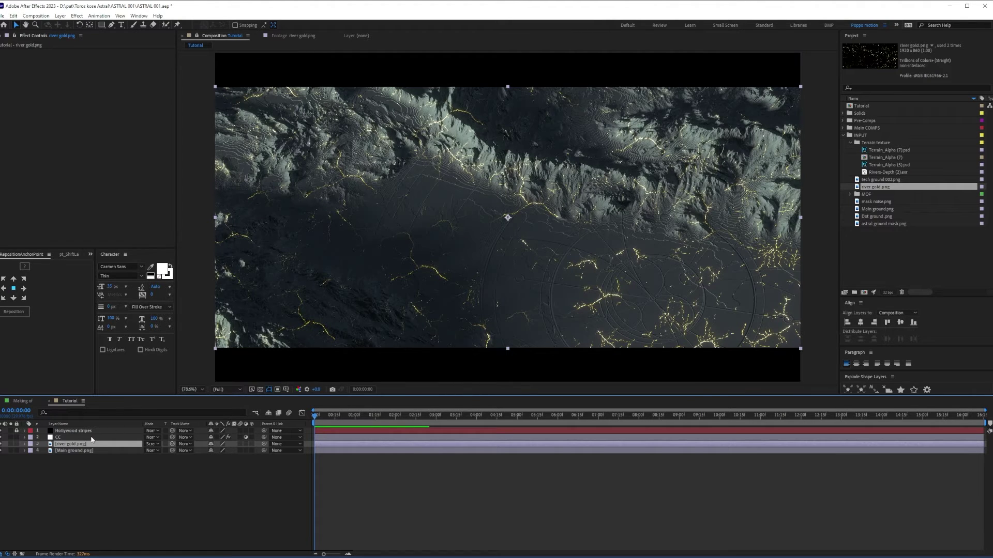
# Step: Apply Curves to the river gold.png layer, bend the RGB curve well below the diagonal, and compare the image with and without it
pyautogui.hotkey('ctrl', 'space')
pyautogui.write('curve')
pyautogui.press('Return')
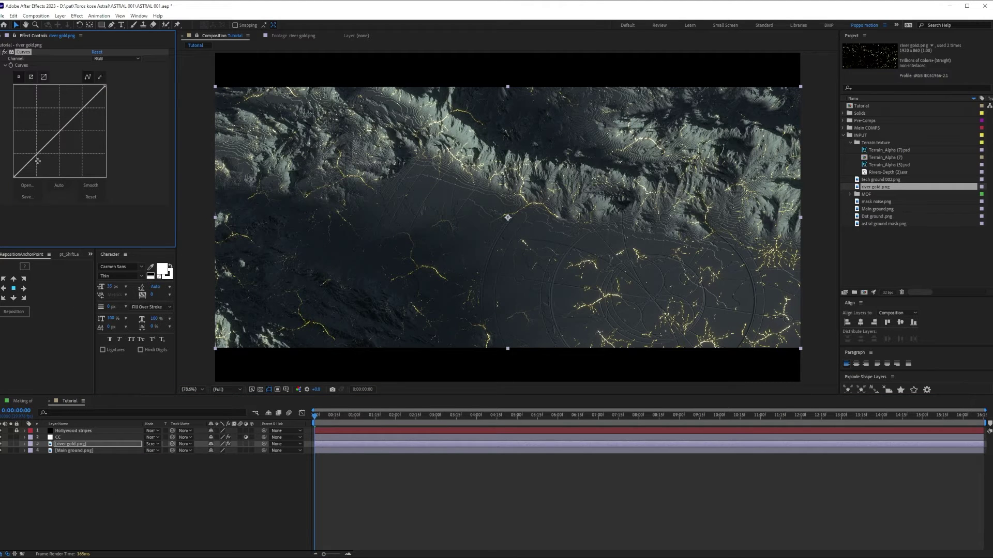
pyautogui.moveTo(35, 159); pyautogui.dragTo(35, 162)
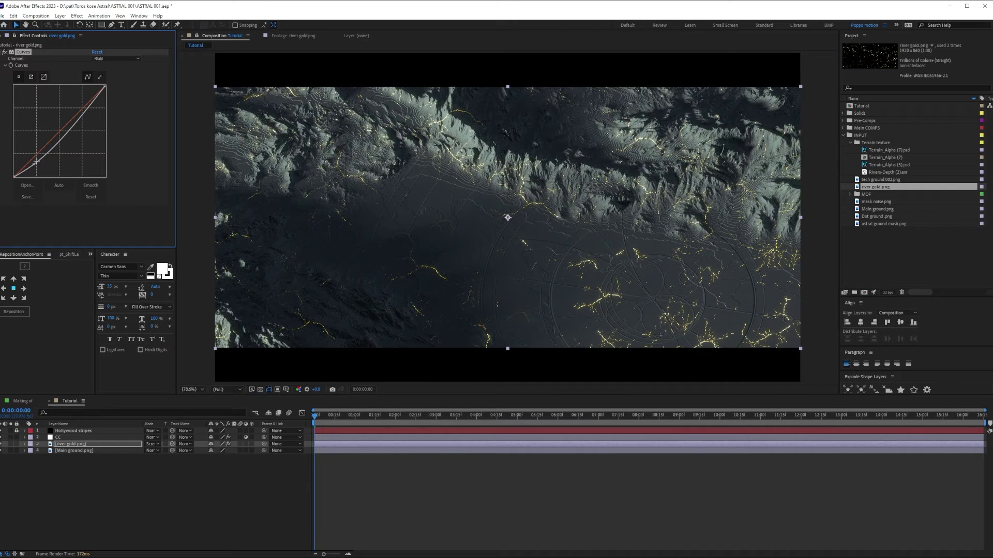
pyautogui.moveTo(83, 114)
pyautogui.mouseDown()
pyautogui.moveTo(97, 134)
pyautogui.moveTo(92, 126)
pyautogui.mouseUp()
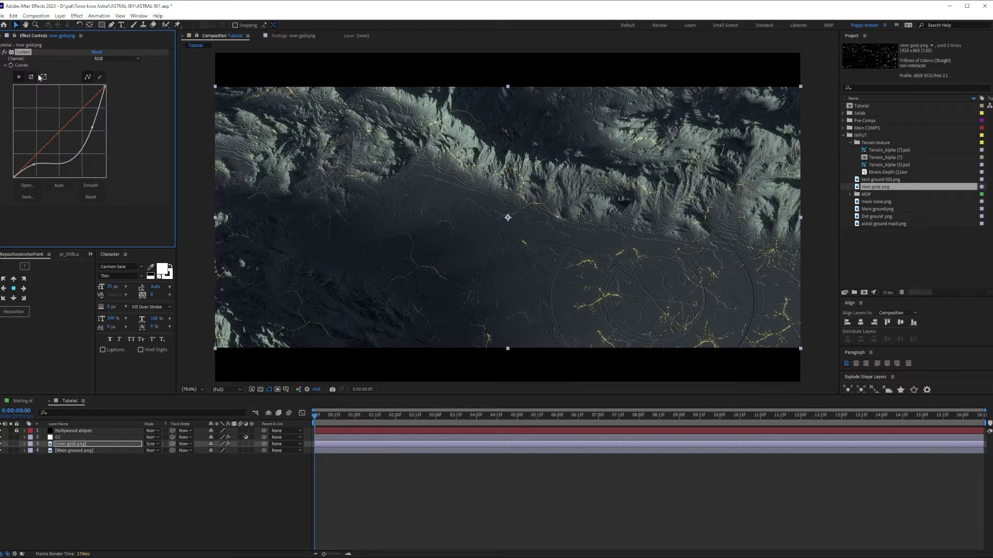
pyautogui.click(5, 53)
pyautogui.click(4, 53)
pyautogui.moveTo(33, 164); pyautogui.dragTo(34, 164)
# Step: Inspect the golden river lines up close across the terrain and return to the fitted composition view
pyautogui.scroll(5, 605, 330)
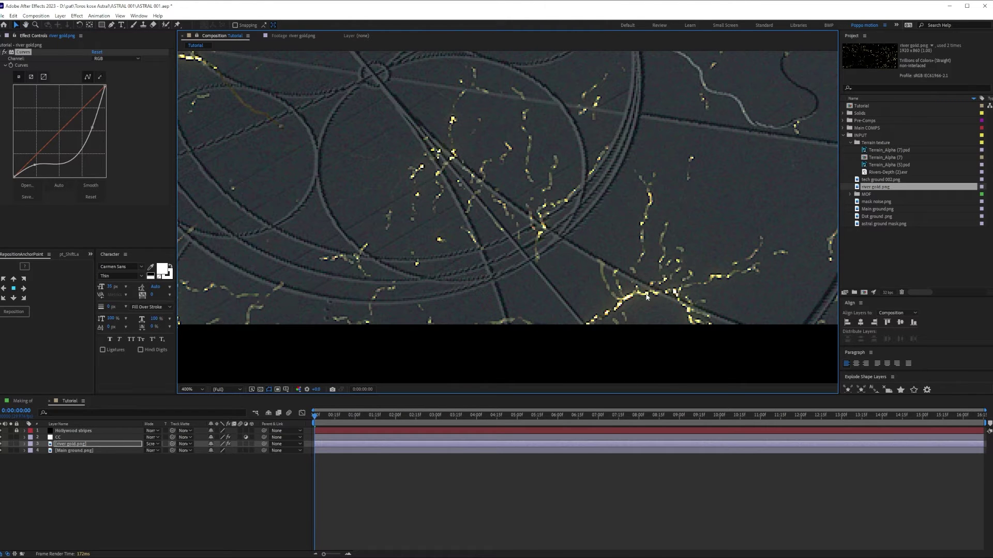
pyautogui.scroll(-2, 626, 303)
pyautogui.scroll(-1, 594, 264)
pyautogui.scroll(-1, 494, 254)
pyautogui.moveTo(494, 257); pyautogui.dragTo(583, 290)
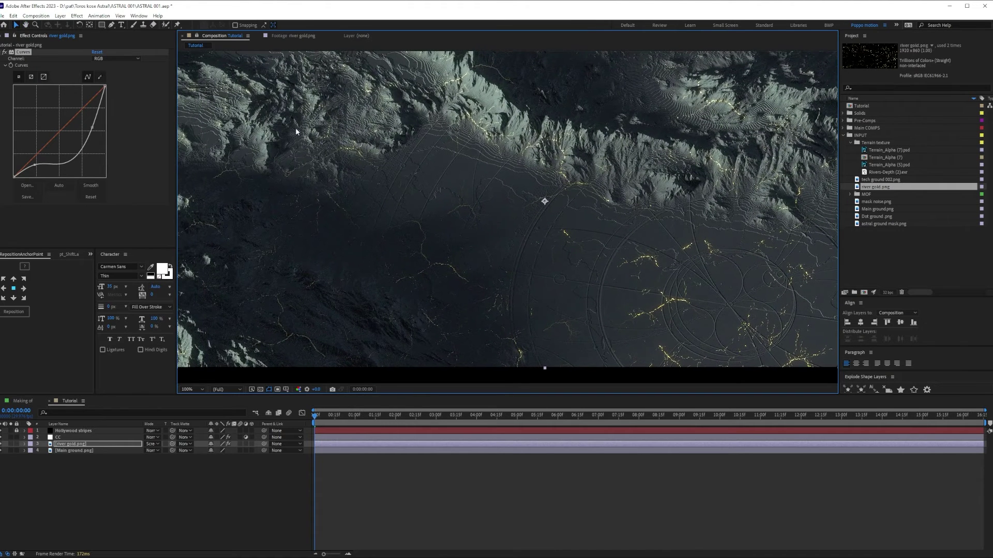
pyautogui.scroll(-1, 453, 219)
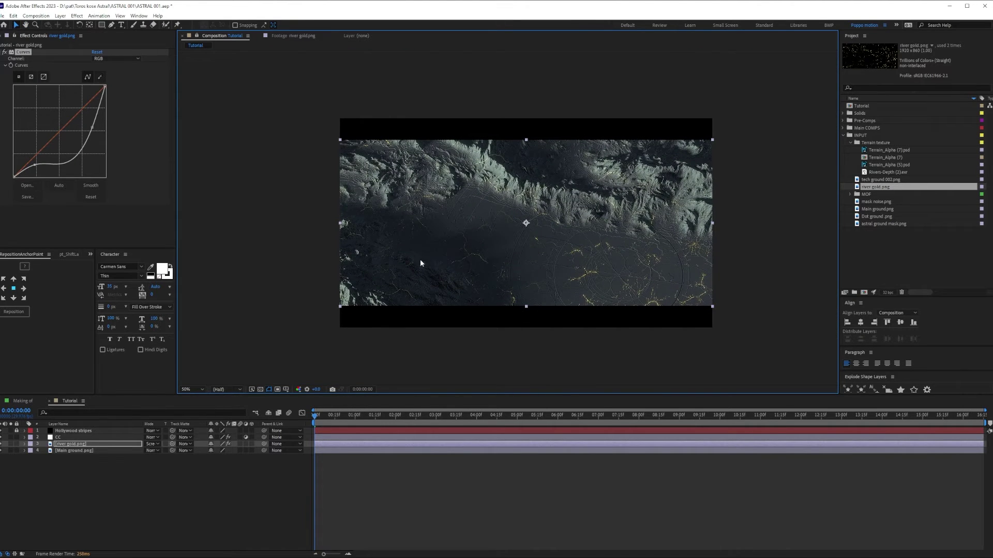
pyautogui.click(195, 389)
pyautogui.click(204, 406)
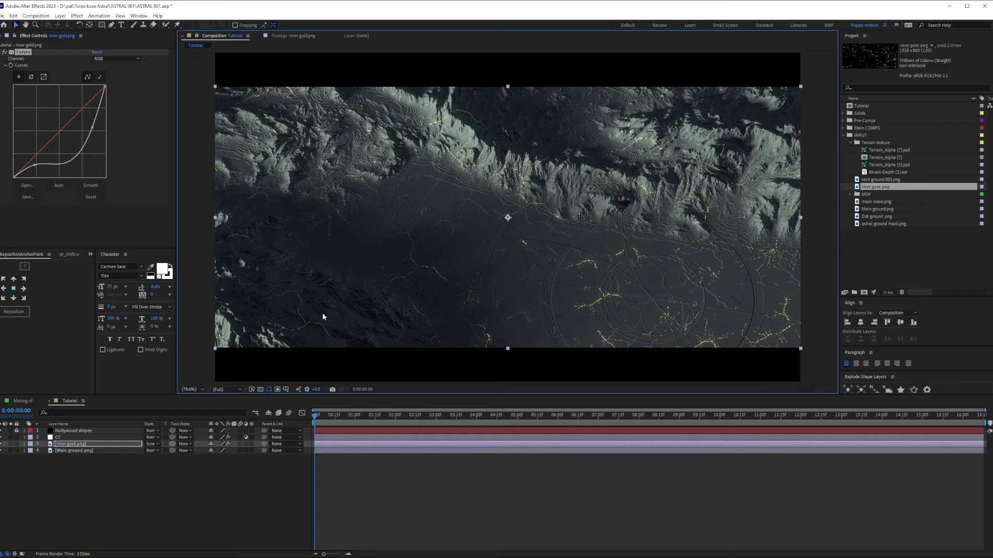
# Step: Apply the Tint effect to the river gold.png layer and map white to a saturated golden orange
pyautogui.hotkey('ctrl', 'space')
pyautogui.write('tint')
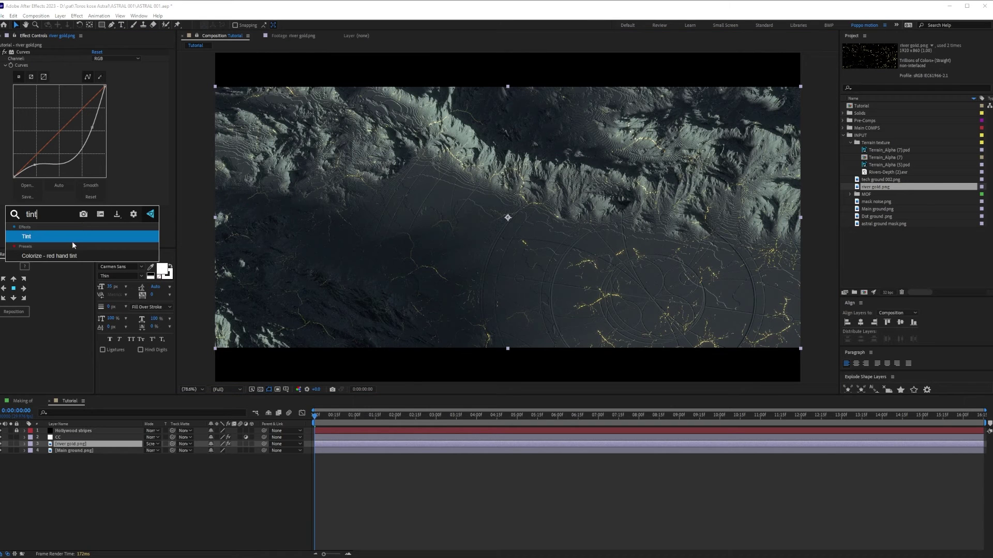
pyautogui.click(73, 237)
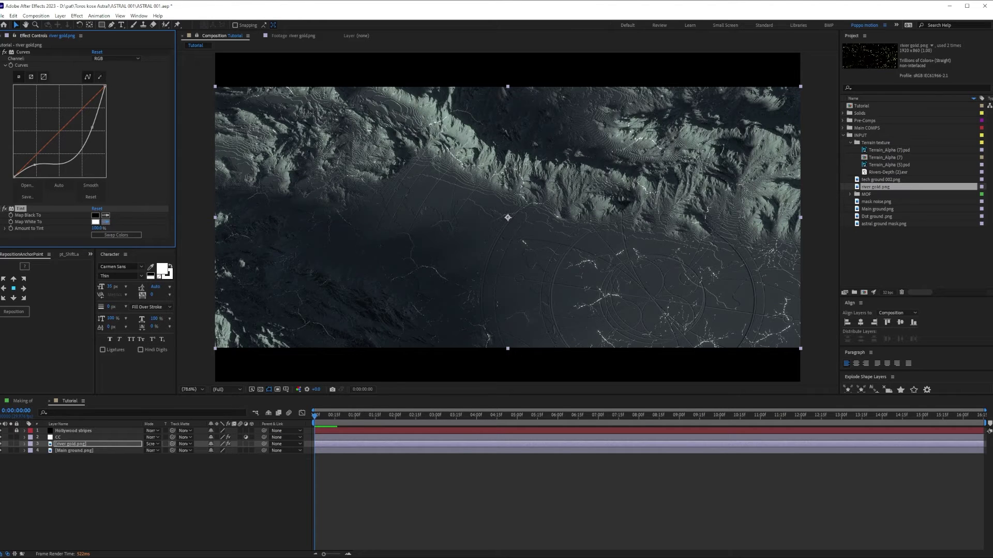
pyautogui.click(95, 222)
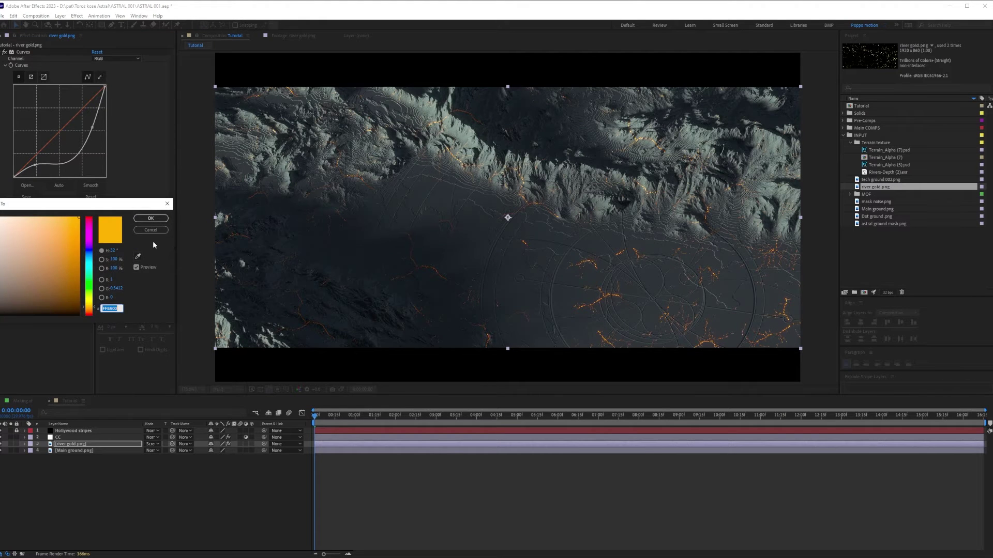
pyautogui.press('Return')
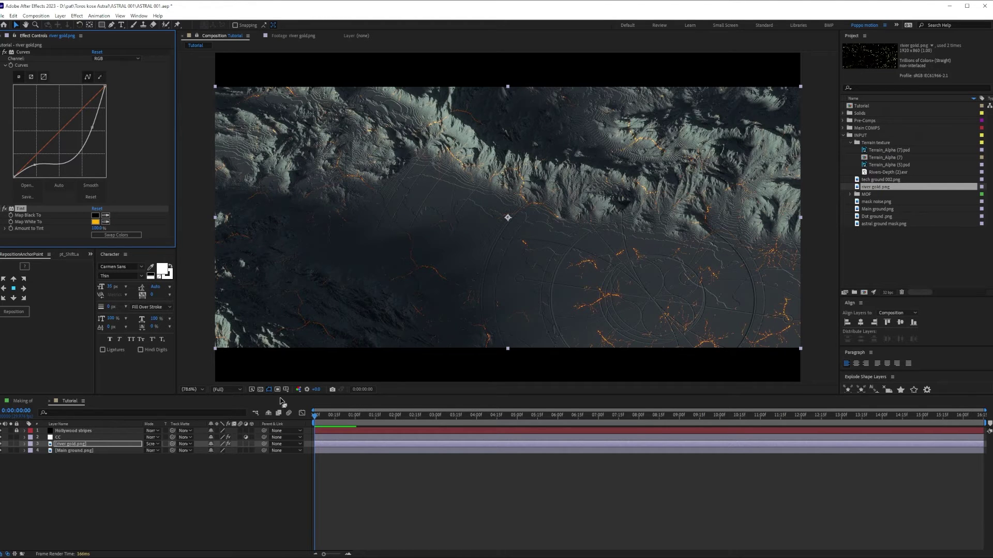
# Step: Place astral ground mask.png between the CC and river gold.png layers and set its blending mode to Add
pyautogui.click(189, 476)
pyautogui.moveTo(879, 203); pyautogui.dragTo(851, 229)
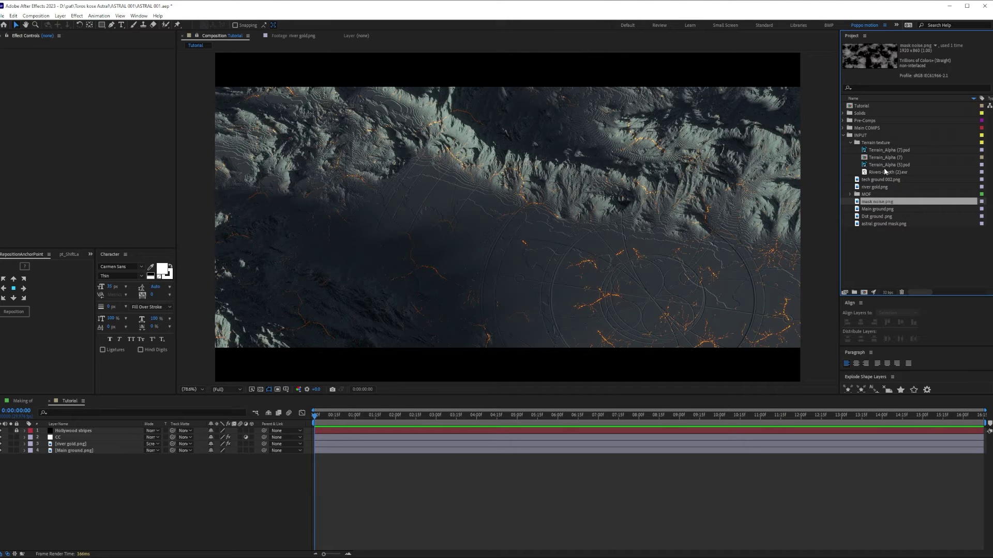
pyautogui.click(880, 217)
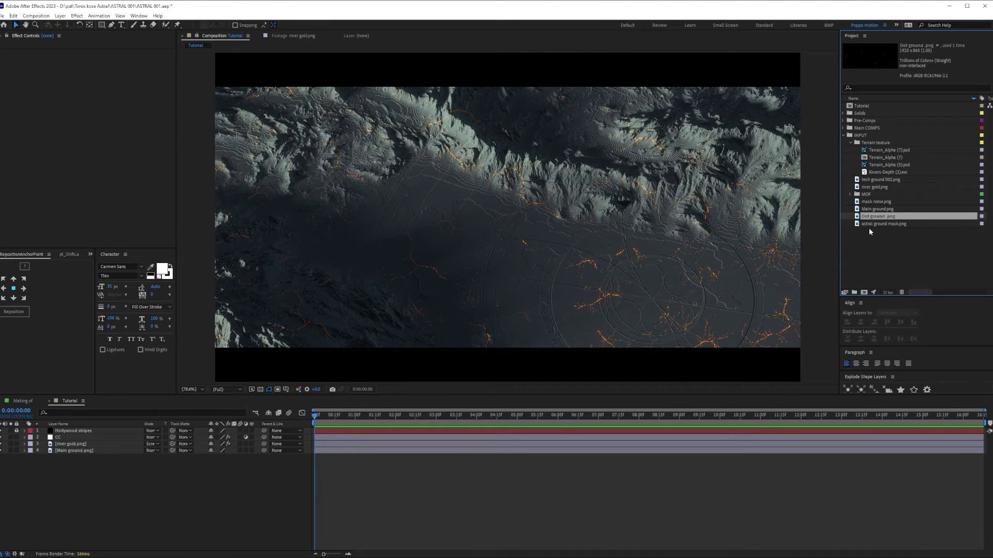
pyautogui.click(873, 223)
pyautogui.moveTo(882, 225); pyautogui.dragTo(102, 444)
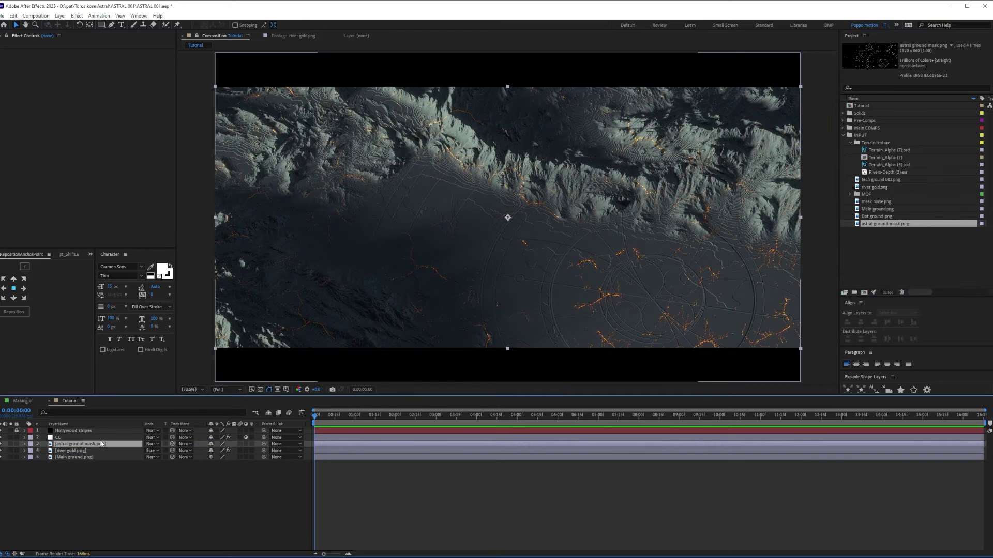
pyautogui.click(152, 443)
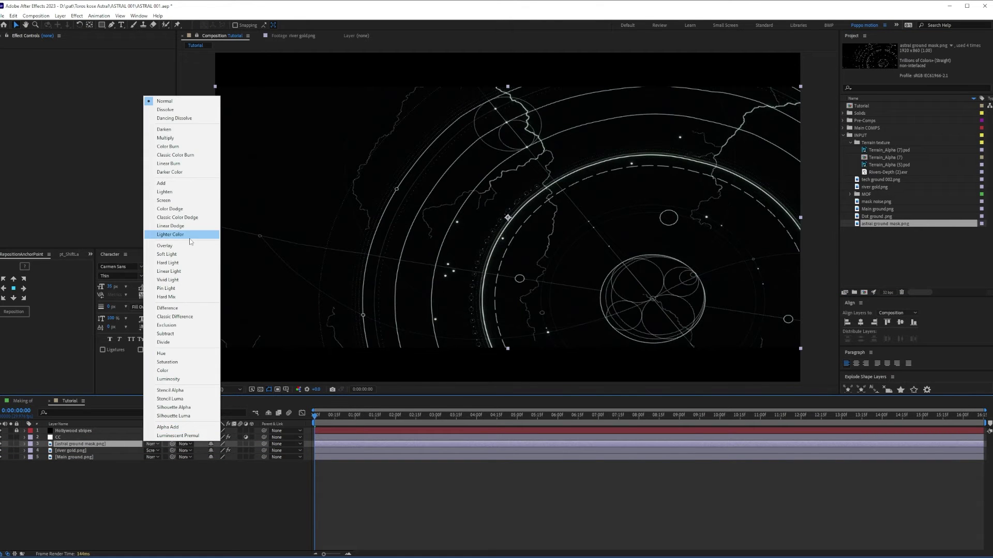
pyautogui.click(184, 183)
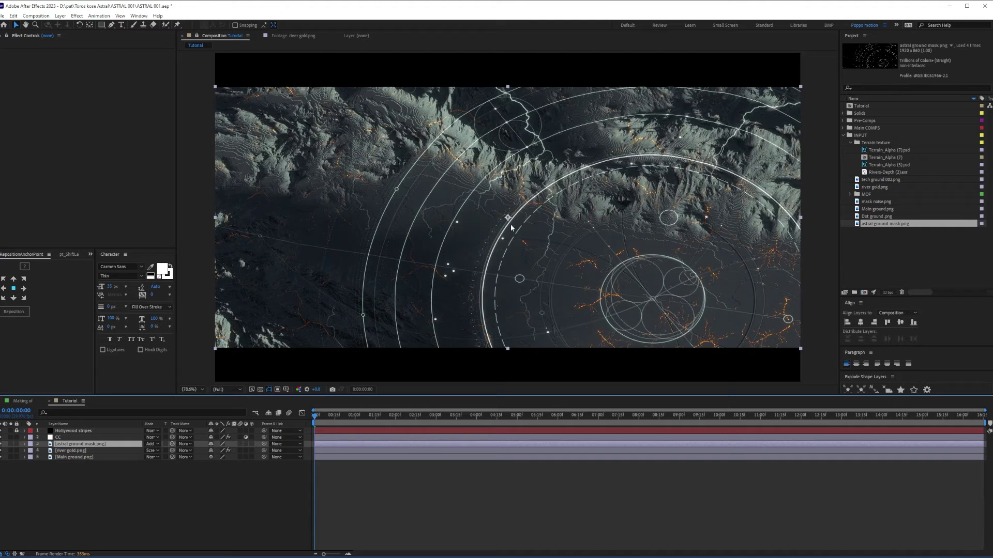
# Step: Open the astral ground mask.png layer on its own, examine its circles and dashed lines up close, and return to the composition
pyautogui.doubleClick(71, 446)
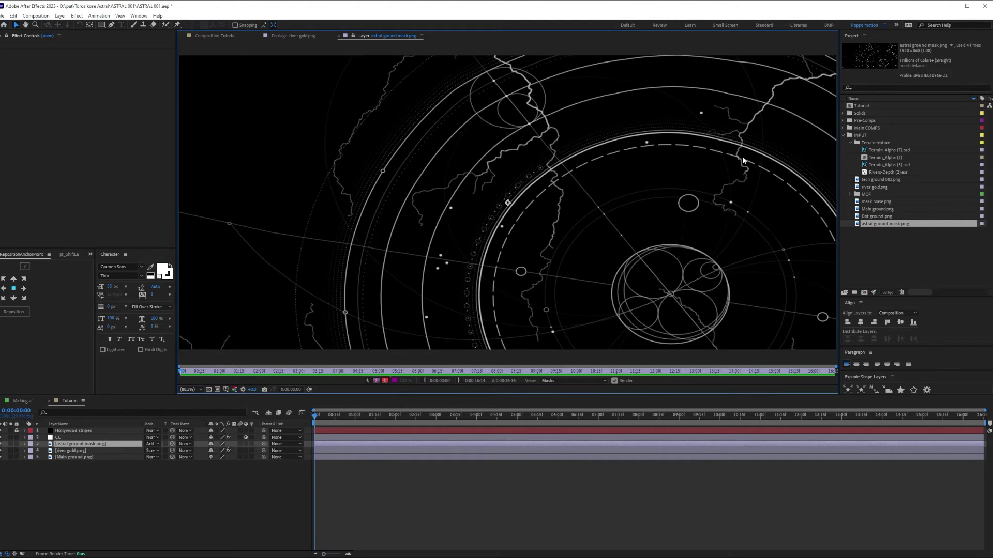
pyautogui.scroll(1, 697, 136)
pyautogui.moveTo(703, 139); pyautogui.dragTo(551, 225)
pyautogui.scroll(1, 552, 225)
pyautogui.moveTo(482, 220); pyautogui.dragTo(516, 287)
pyautogui.moveTo(420, 256); pyautogui.dragTo(559, 131)
pyautogui.moveTo(453, 247); pyautogui.dragTo(554, 142)
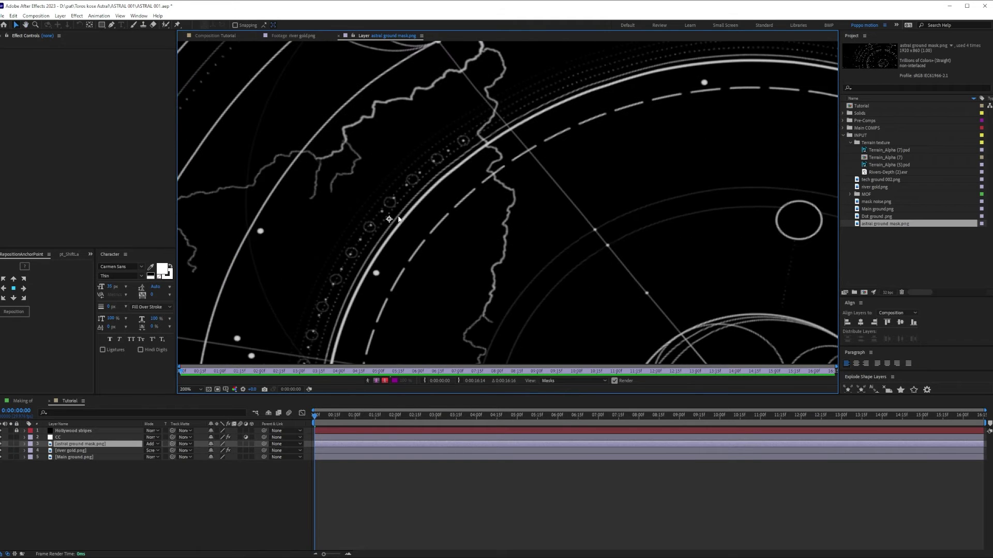
pyautogui.click(212, 35)
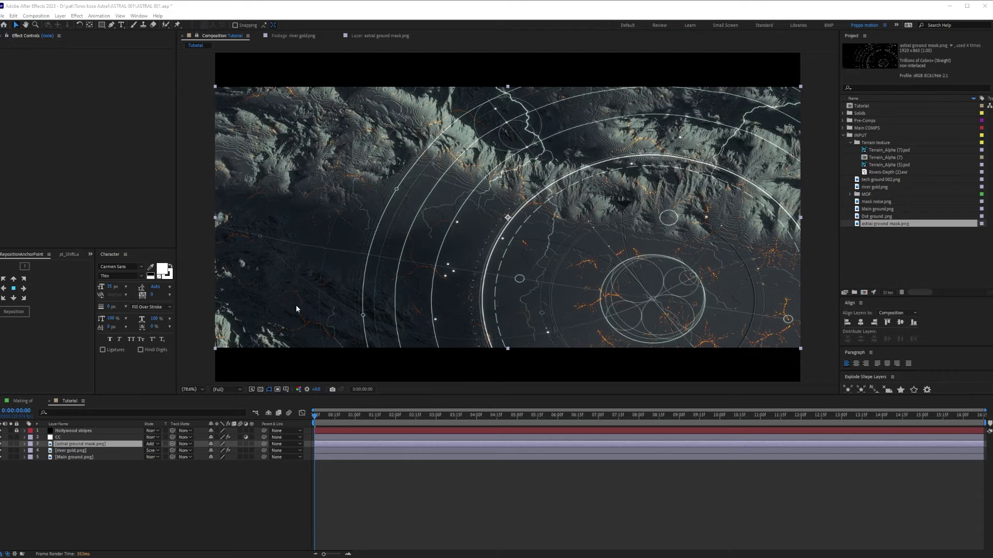
# Step: Set the astral ground mask.png layer's blending mode to Normal and apply the Gradient Ramp effect to it
pyautogui.hotkey('ctrl', 'space')
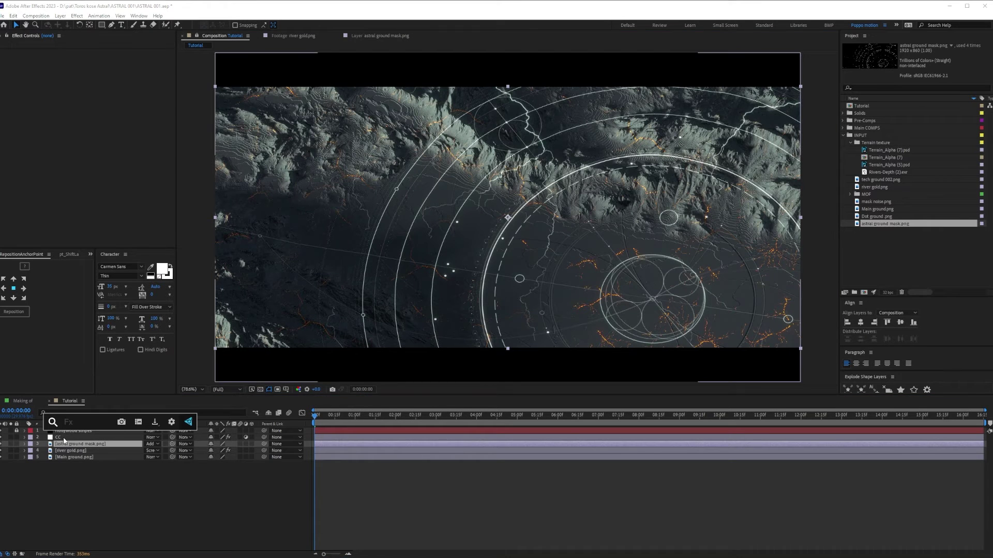
pyautogui.press('Escape')
pyautogui.click(150, 445)
pyautogui.click(164, 101)
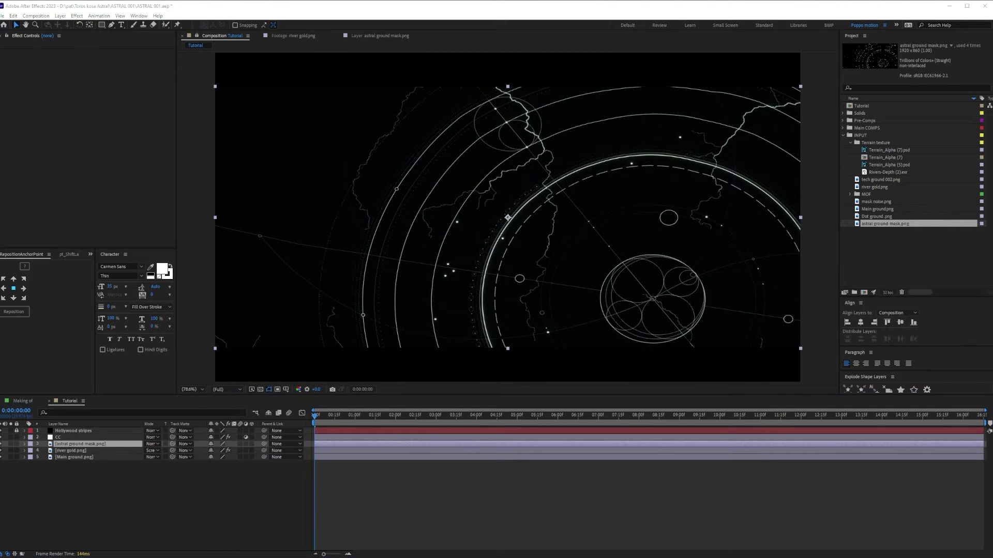
pyautogui.hotkey('ctrl', 'space')
pyautogui.press('Escape')
pyautogui.click(95, 444)
pyautogui.hotkey('ctrl', 'space')
pyautogui.write('gra')
pyautogui.press('Return')
# Step: Try the Screen blending mode on the astral ground mask.png layer and return it to Normal
pyautogui.click(152, 444)
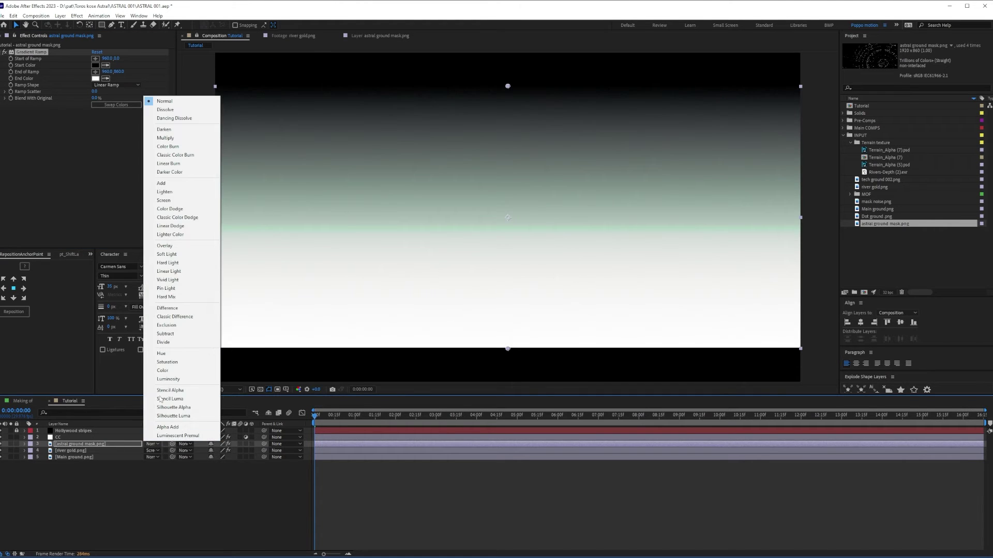
pyautogui.click(163, 200)
pyautogui.click(150, 443)
pyautogui.click(160, 101)
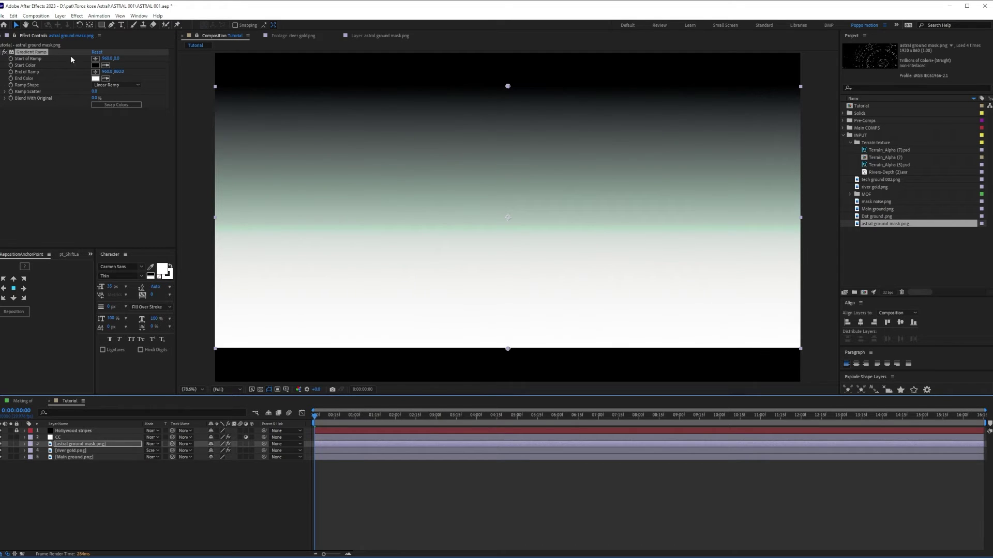
# Step: Switch off the Gradient Ramp and apply a Linear Color Key to the layer, sampling the black background as key color
pyautogui.click(4, 52)
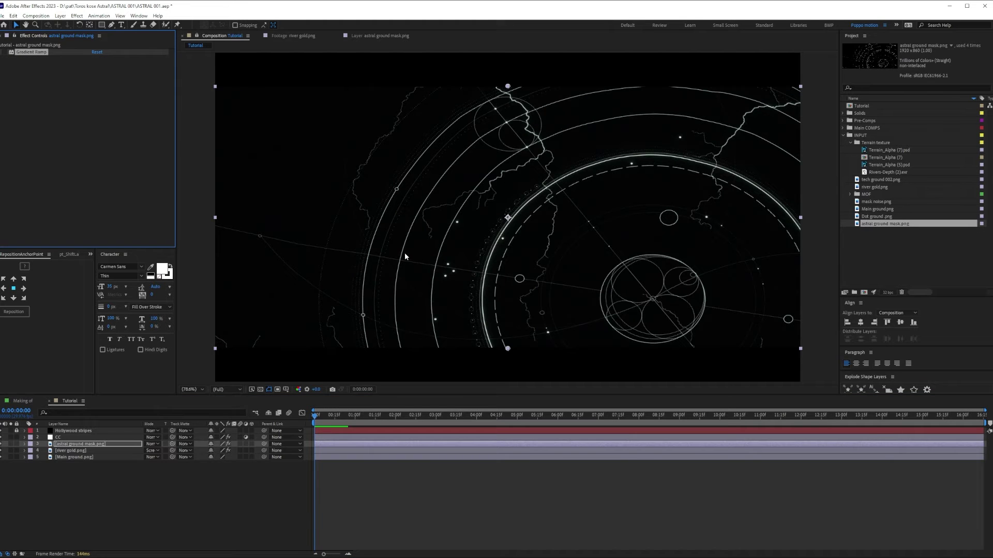
pyautogui.hotkey('ctrl', 'space')
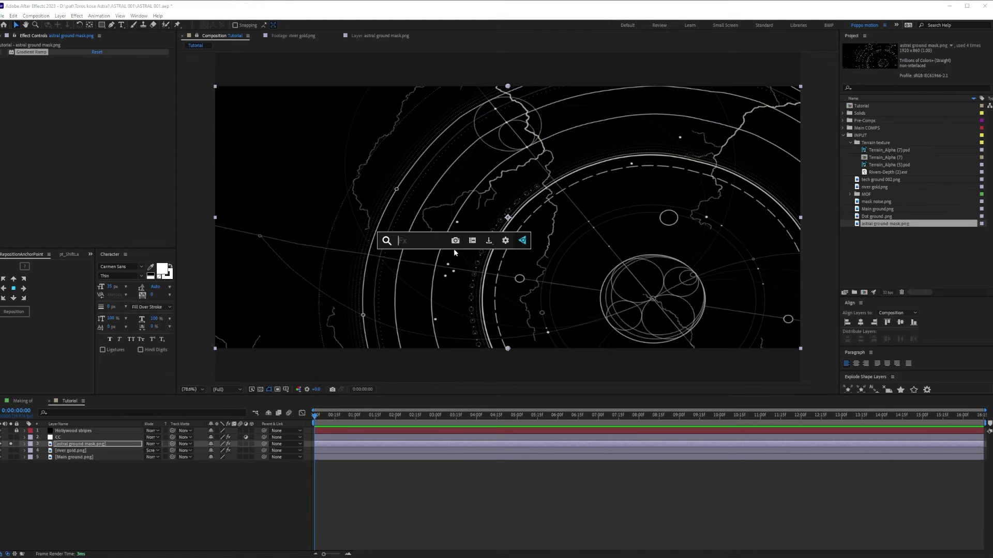
pyautogui.write('linear')
pyautogui.click(443, 262)
pyautogui.click(106, 120)
pyautogui.click(421, 245)
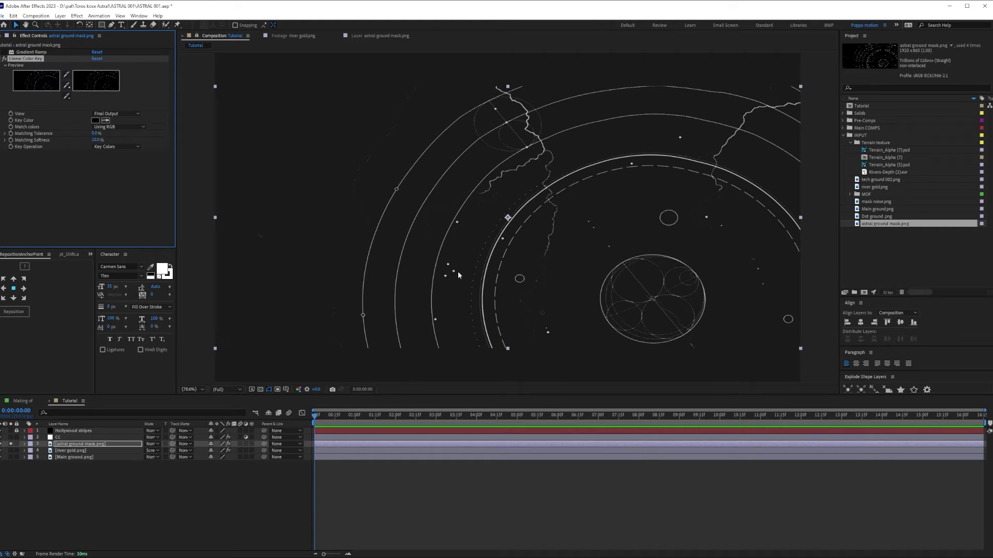
# Step: Move the Linear Color Key above the Gradient Ramp in the layer's effect order, with the ramp switched on
pyautogui.click(4, 59)
pyautogui.moveTo(24, 58); pyautogui.dragTo(24, 51)
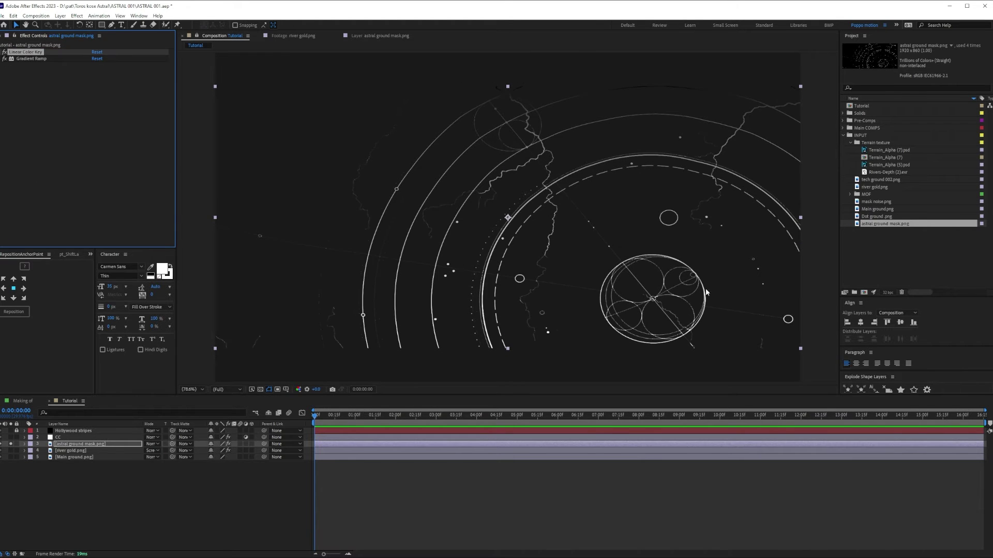
pyautogui.click(41, 59)
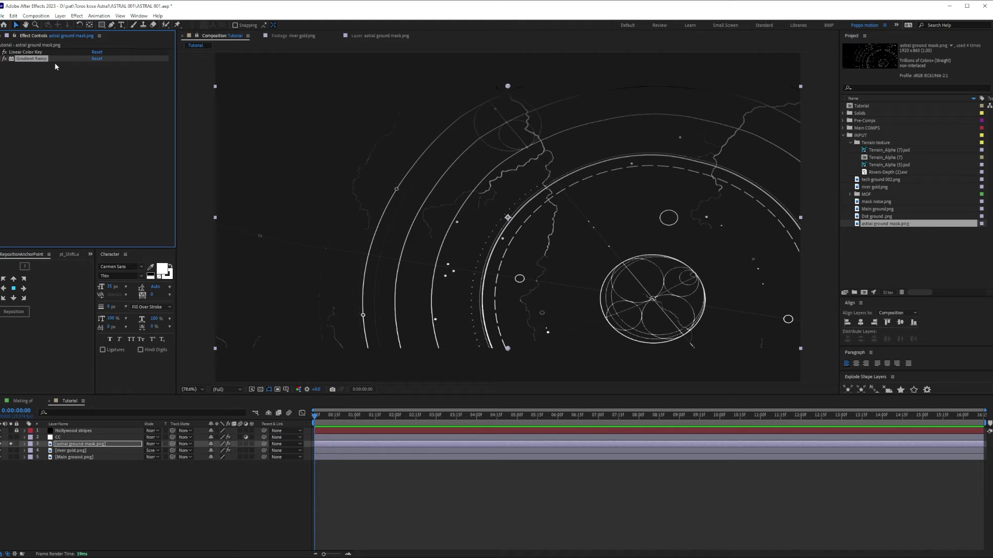
# Step: Run the Gradient Ramp diagonally from about 47, -20 outside the frame's upper-left corner to about 1933, 896 beyond the lower-right corner
pyautogui.click(5, 58)
pyautogui.click(95, 65)
pyautogui.click(229, 80)
pyautogui.click(95, 78)
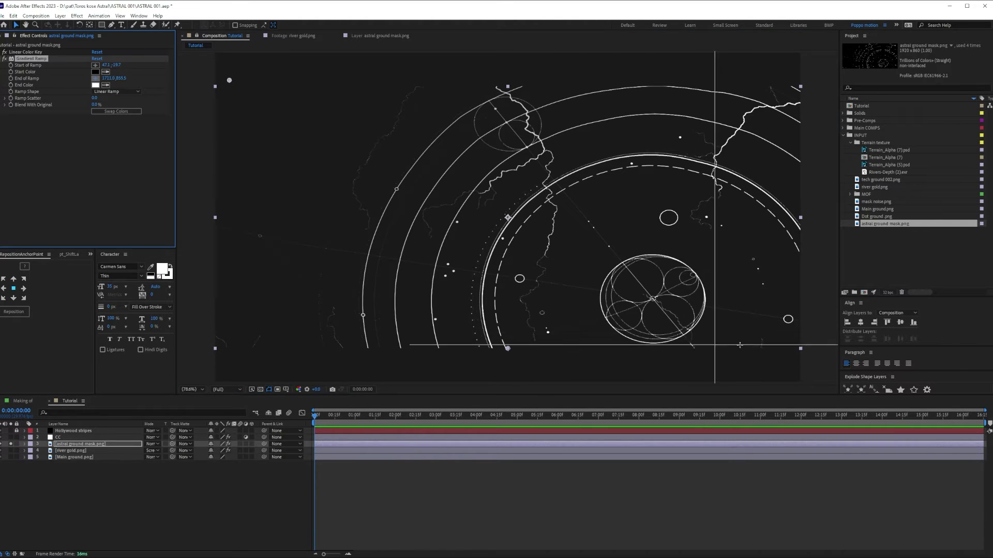
pyautogui.click(805, 360)
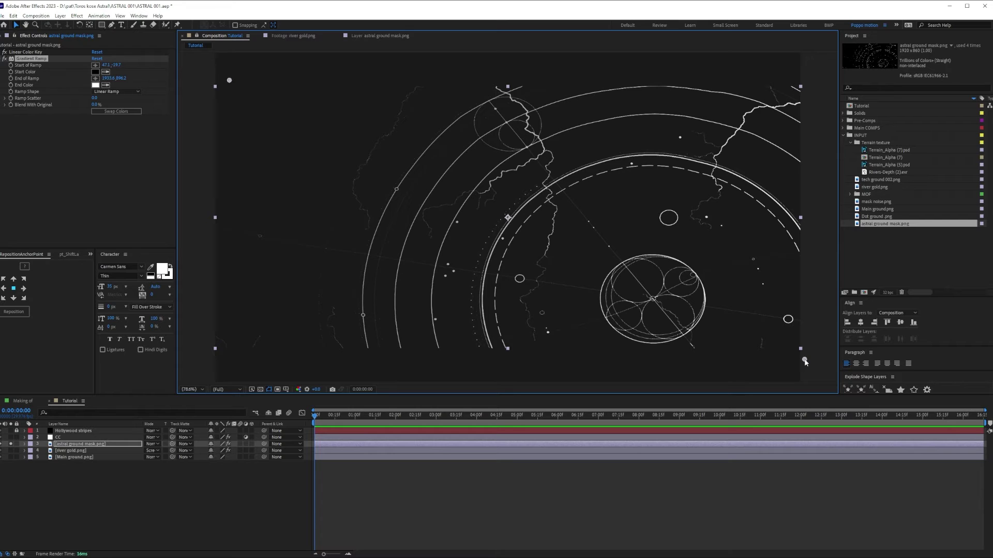
# Step: Set the Gradient Ramp's end color to the golden orange of the rivers and turn off the astral layer's solo view
pyautogui.click(105, 84)
pyautogui.click(552, 163)
pyautogui.click(70, 450)
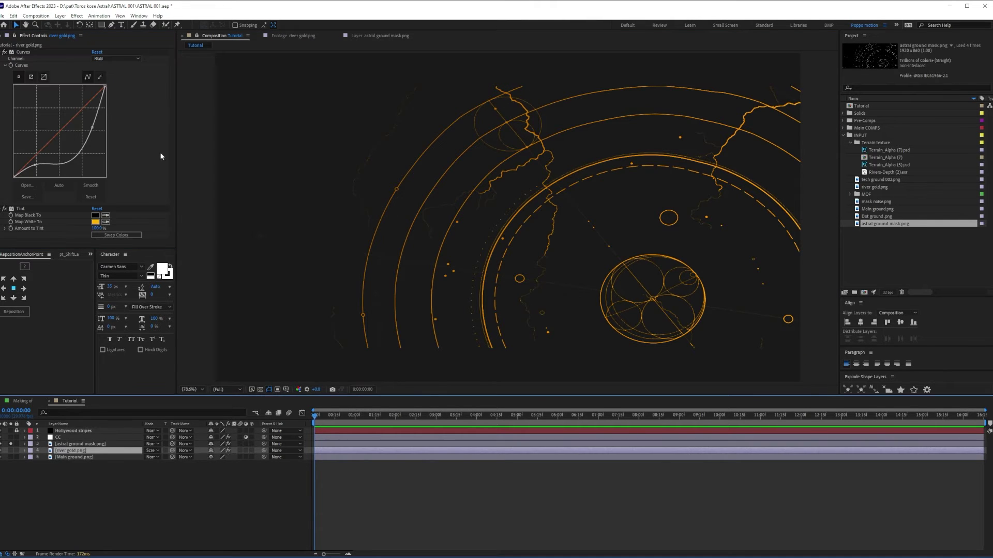
pyautogui.click(98, 215)
pyautogui.press('Return')
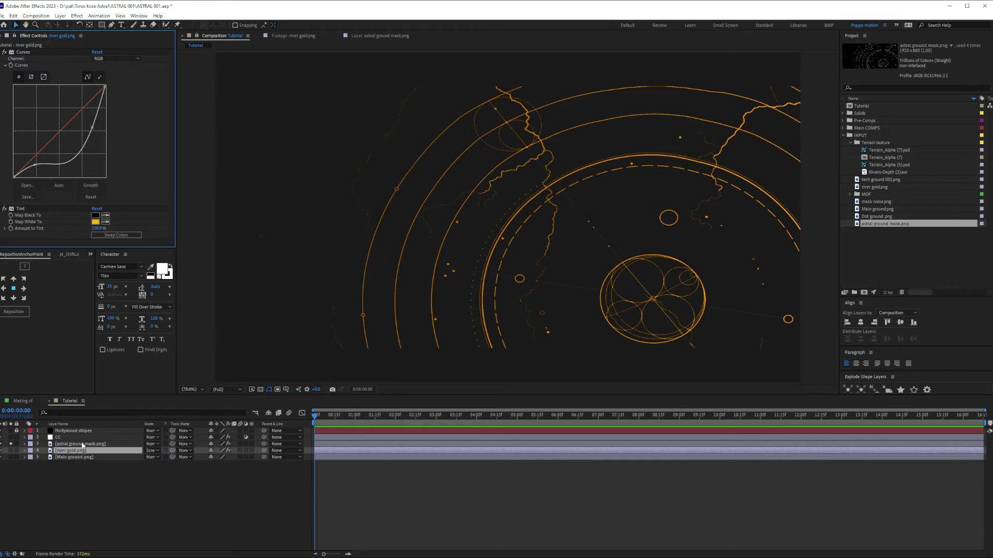
pyautogui.click(83, 443)
pyautogui.click(12, 444)
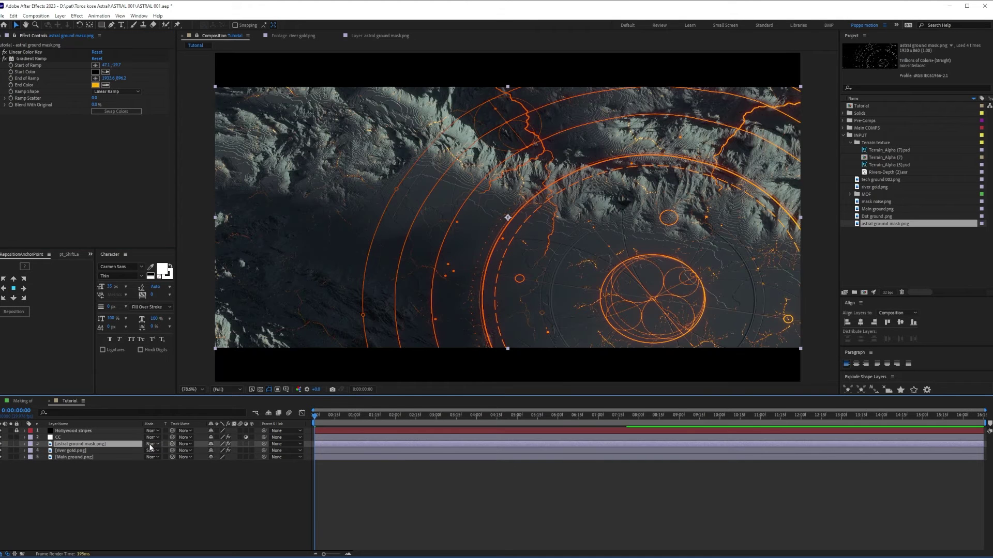
# Step: Try the Screen blending mode on the golden astral ground mask.png layer and settle on Add
pyautogui.click(151, 443)
pyautogui.click(165, 196)
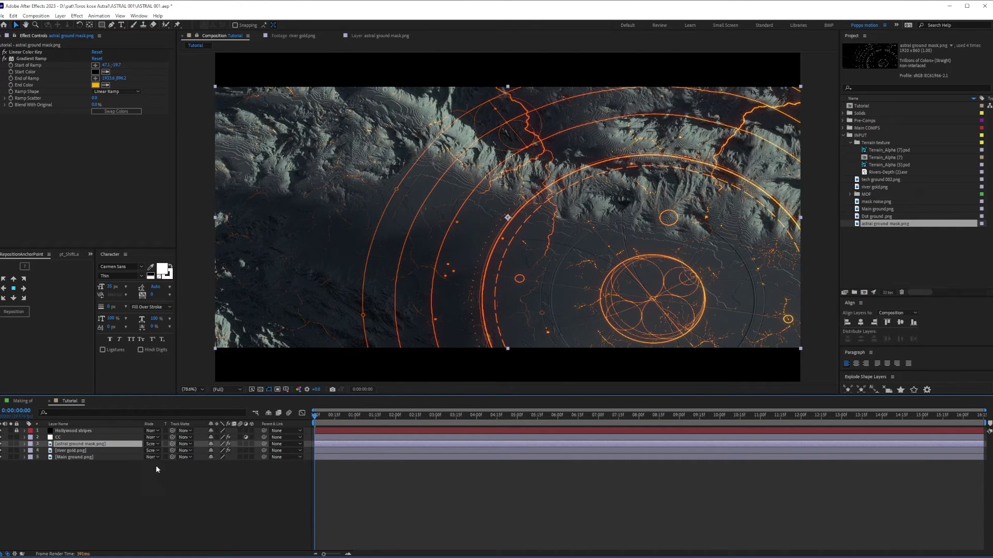
pyautogui.click(151, 443)
pyautogui.click(179, 184)
# Step: Apply the Deep Glow effect to the astral ground mask.png layer
pyautogui.hotkey('ctrl', 'space')
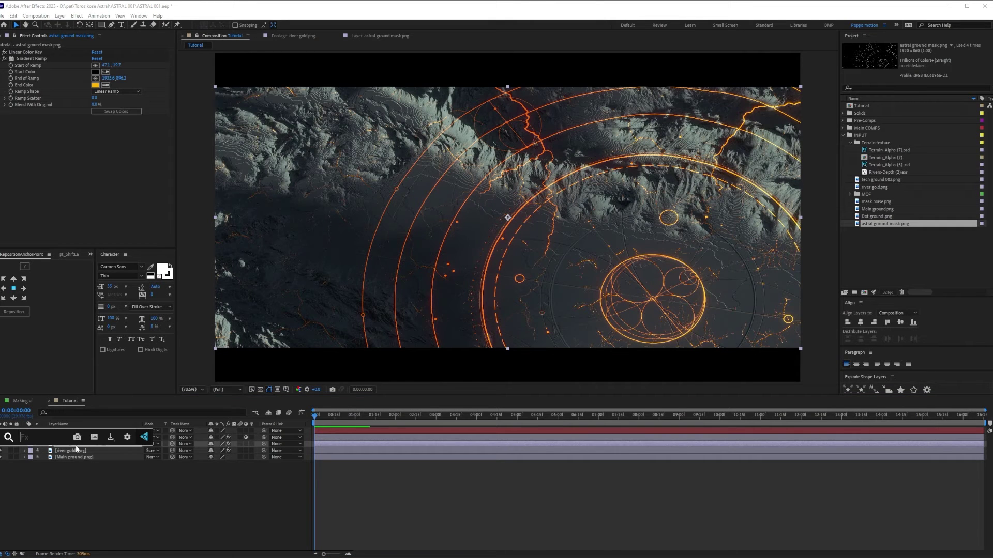
pyautogui.write('deep')
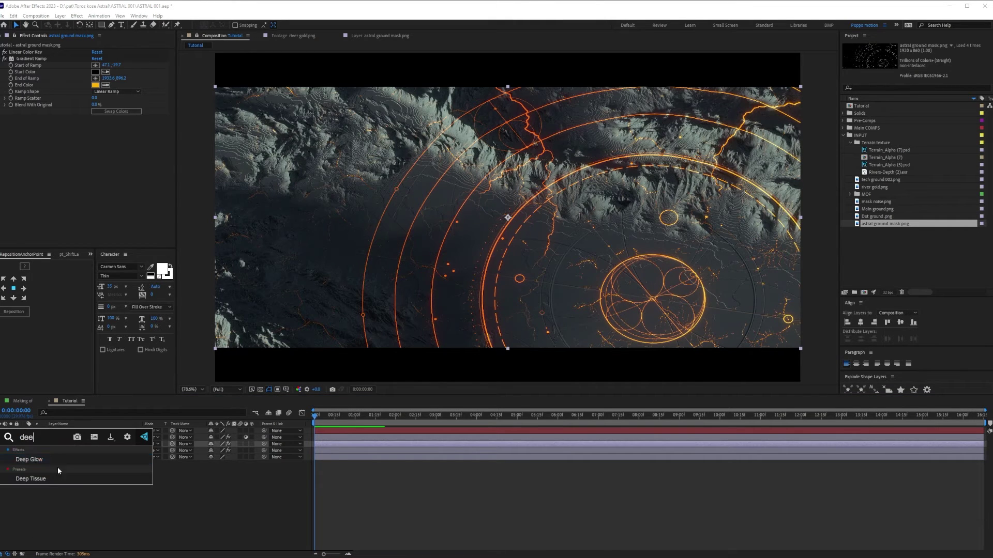
pyautogui.click(57, 461)
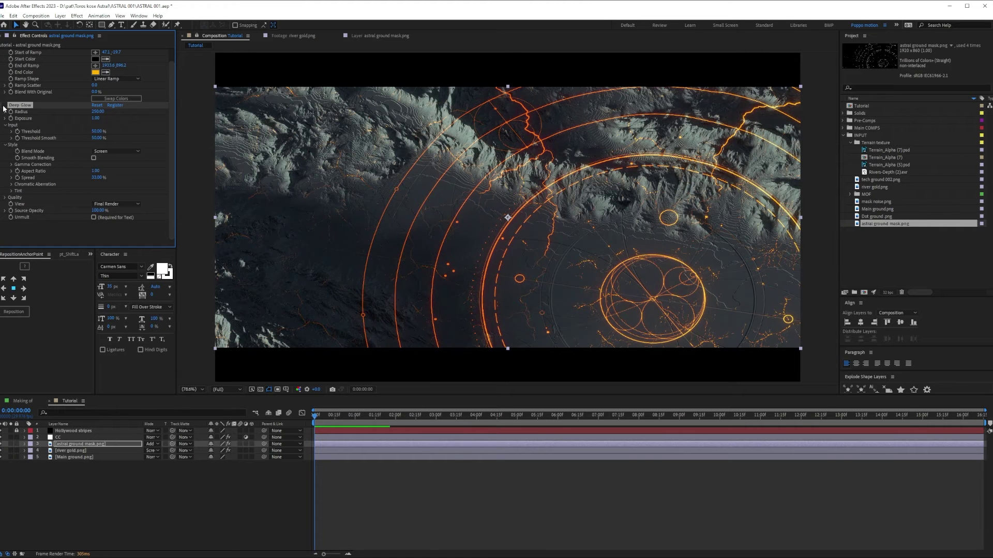
# Step: Lower the opacity of the glowing astral ground mask.png layer to 17%
pyautogui.click(77, 446)
pyautogui.press('t')
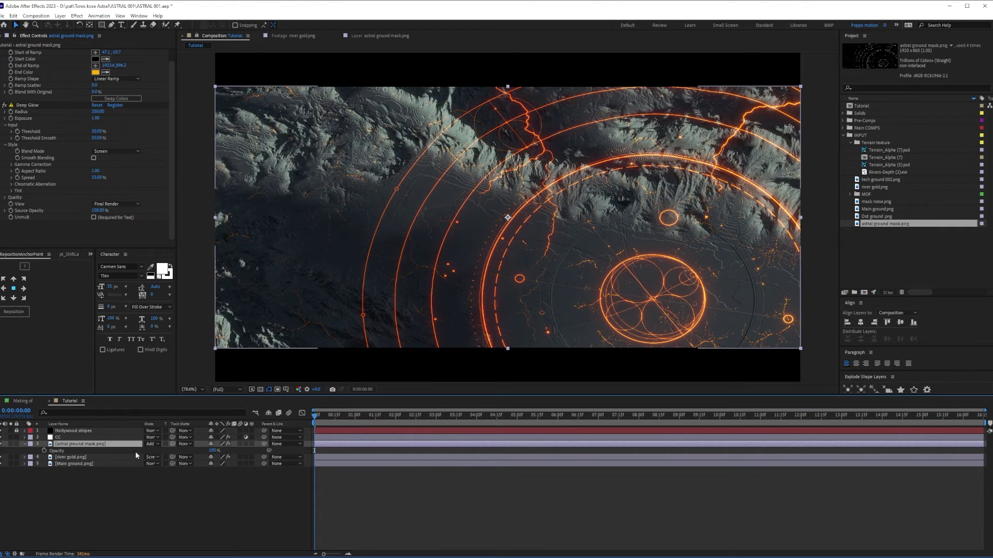
pyautogui.moveTo(212, 450); pyautogui.dragTo(183, 454)
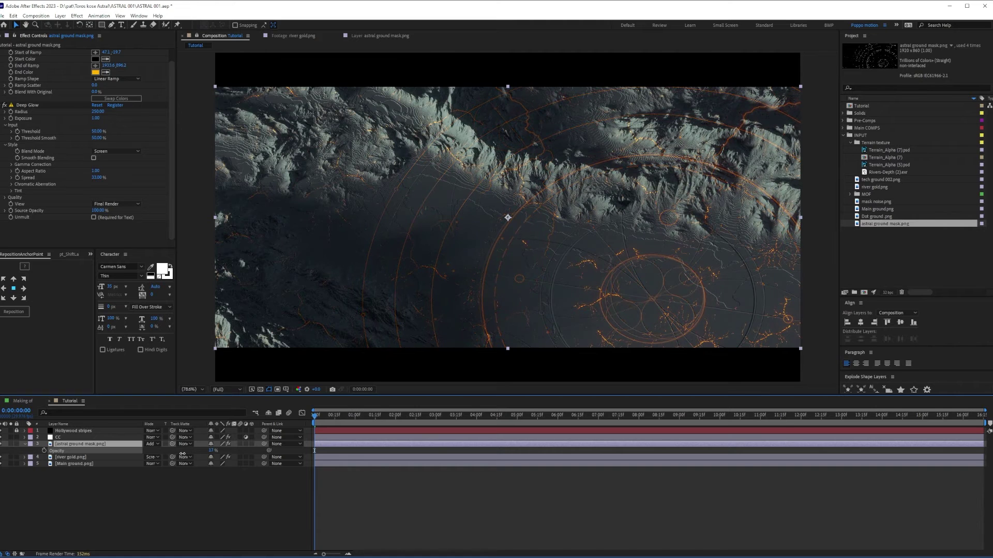
pyautogui.click(155, 506)
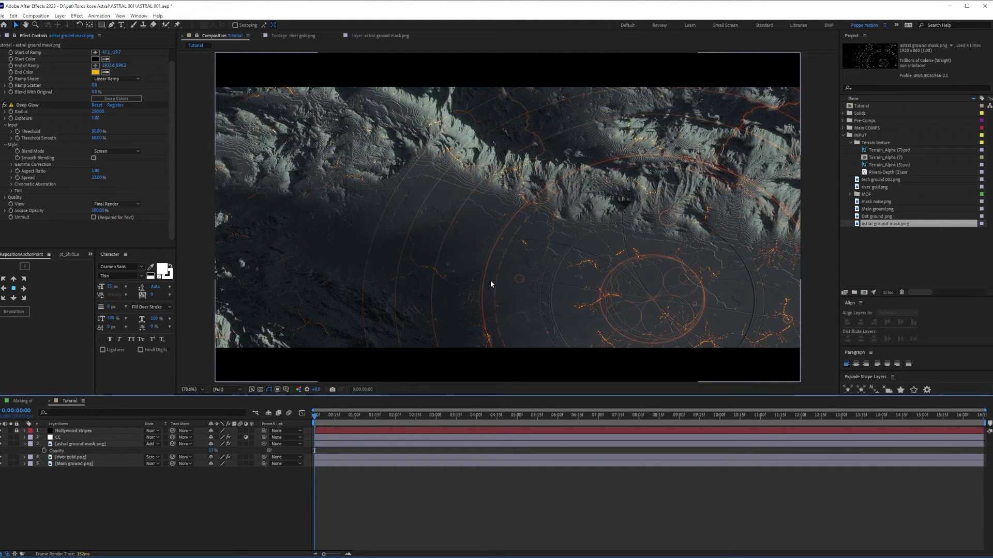
# Step: Duplicate the astral ground mask.png layer and set the copy's opacity to 100%
pyautogui.click(24, 444)
pyautogui.click(88, 444)
pyautogui.hotkey('ctrl', 'd')
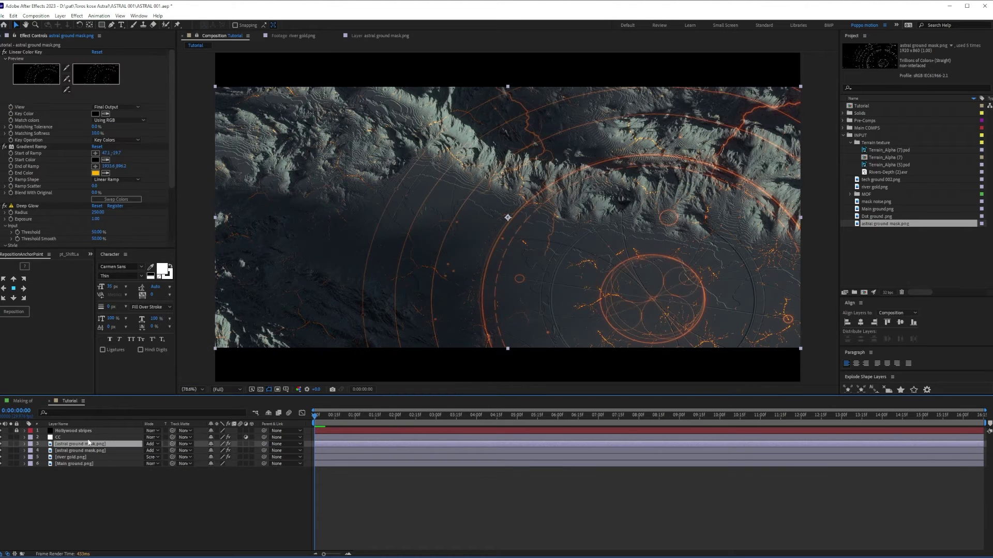
pyautogui.press('t')
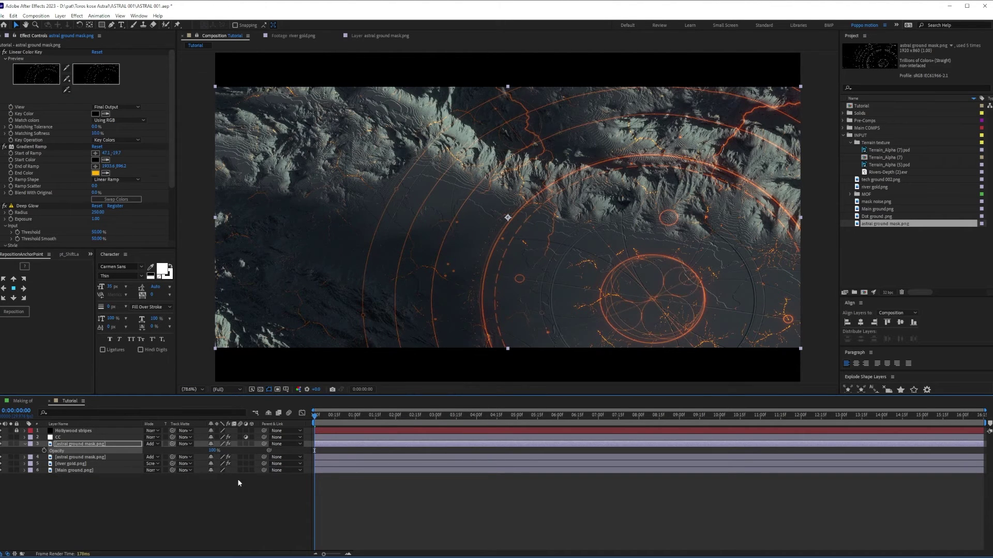
# Step: Pre-compose the duplicated astral layer as astral ground mask.png Comp 1, moving all attributes into it, and open the new composition
pyautogui.hotkey('ctrl', 'shift', 'c')
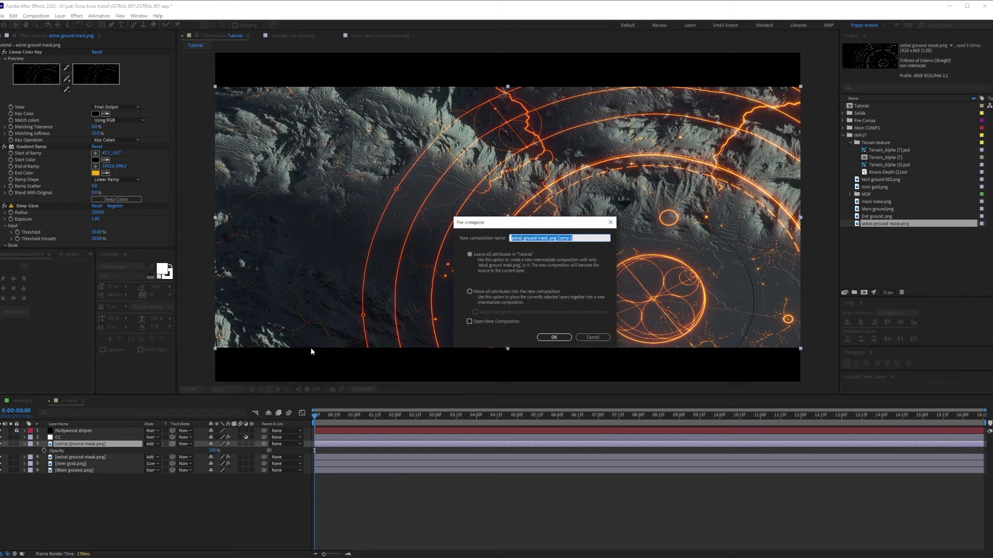
pyautogui.click(517, 299)
pyautogui.click(551, 338)
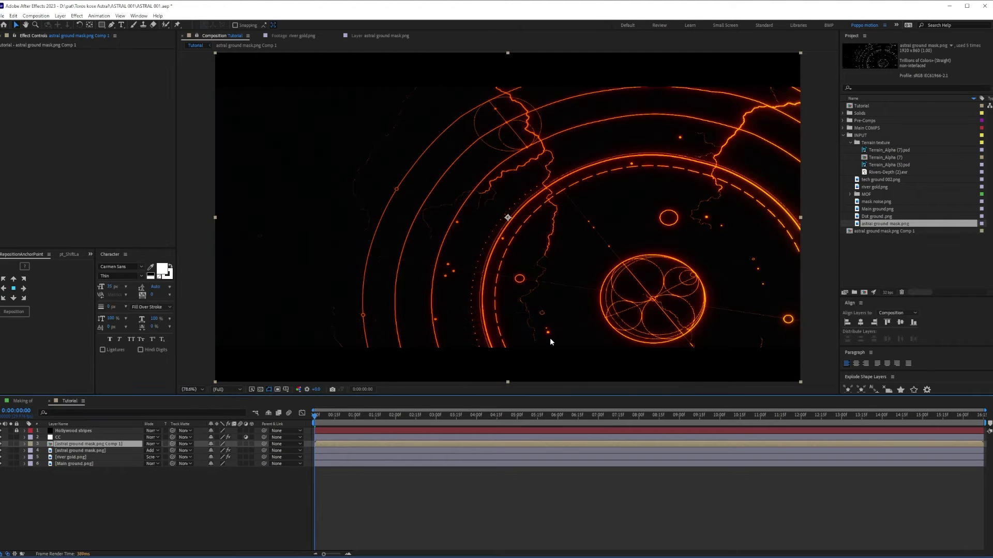
pyautogui.doubleClick(83, 443)
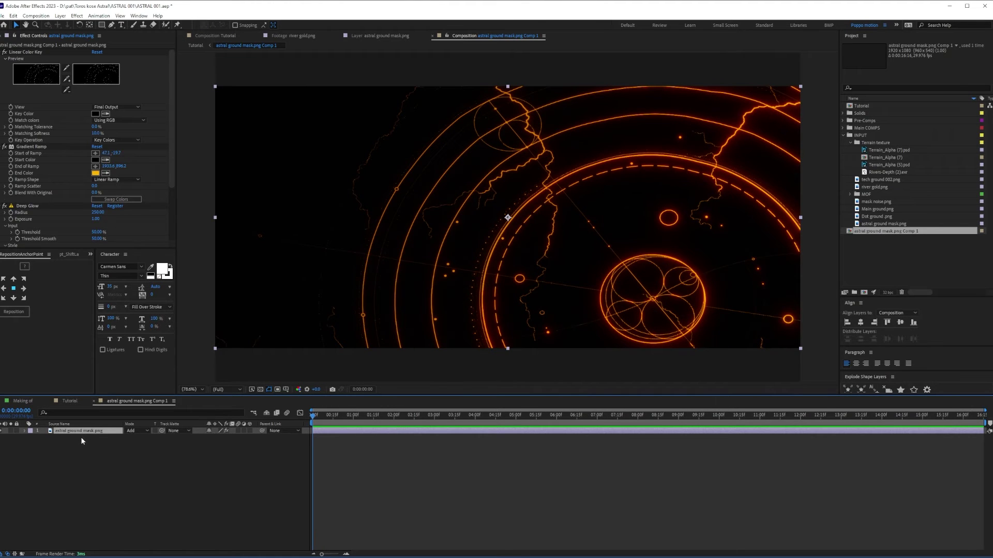
pyautogui.click(447, 36)
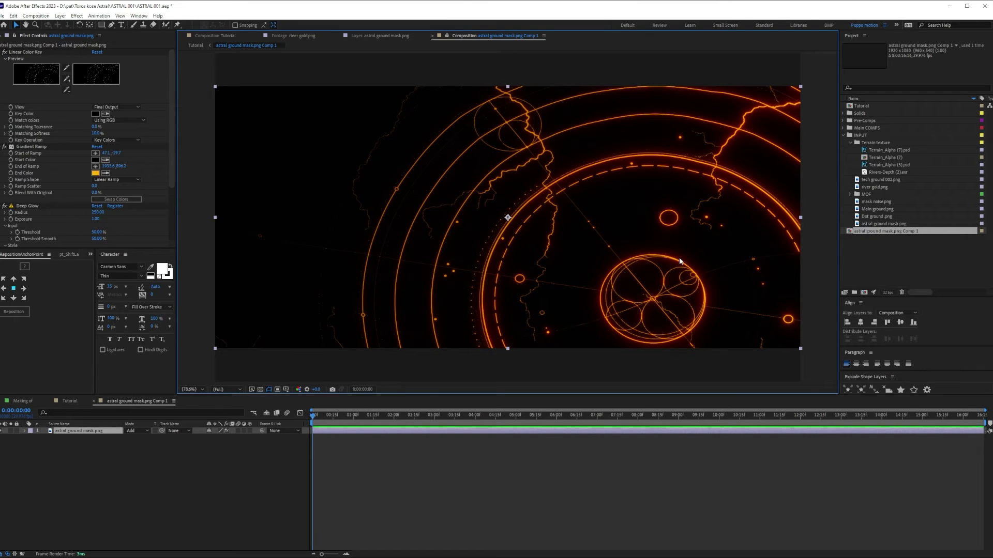
# Step: Add mask noise.png above the astral ground mask.png layer inside the pre-composition
pyautogui.click(882, 210)
pyautogui.moveTo(881, 202); pyautogui.dragTo(86, 434)
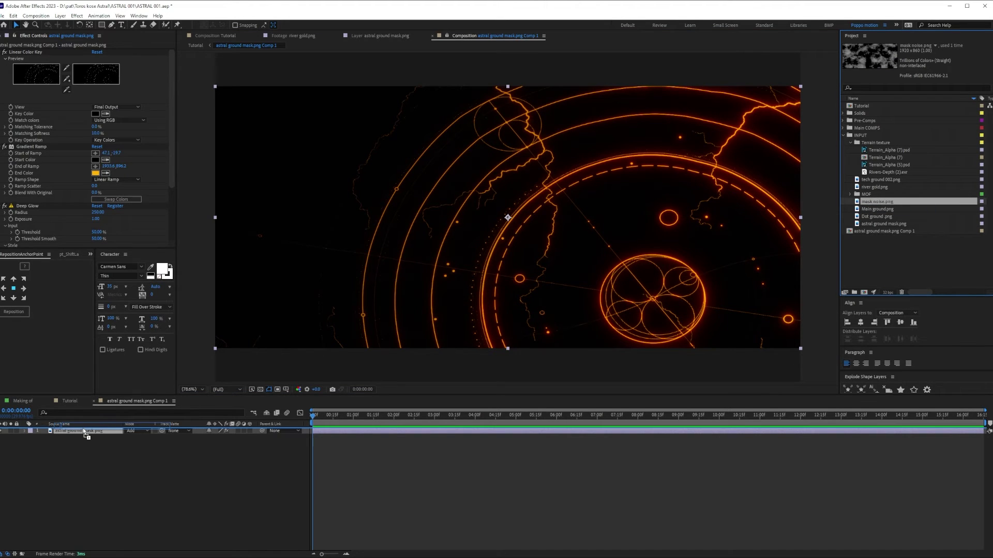
pyautogui.moveTo(86, 434); pyautogui.dragTo(85, 433)
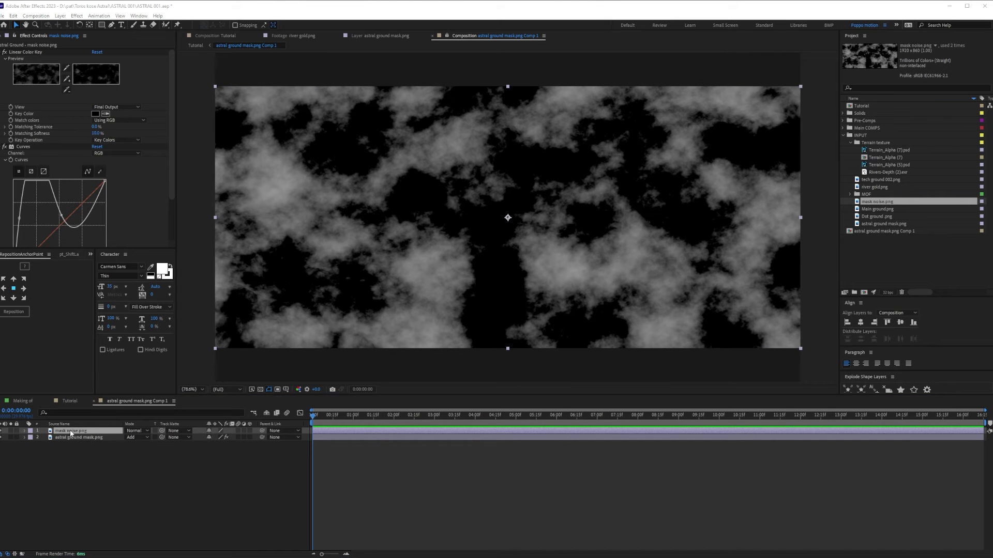
# Step: Use mask noise.png as the track matte of the astral ground mask.png layer and switch it to Luma Matte
pyautogui.click(70, 437)
pyautogui.click(73, 432)
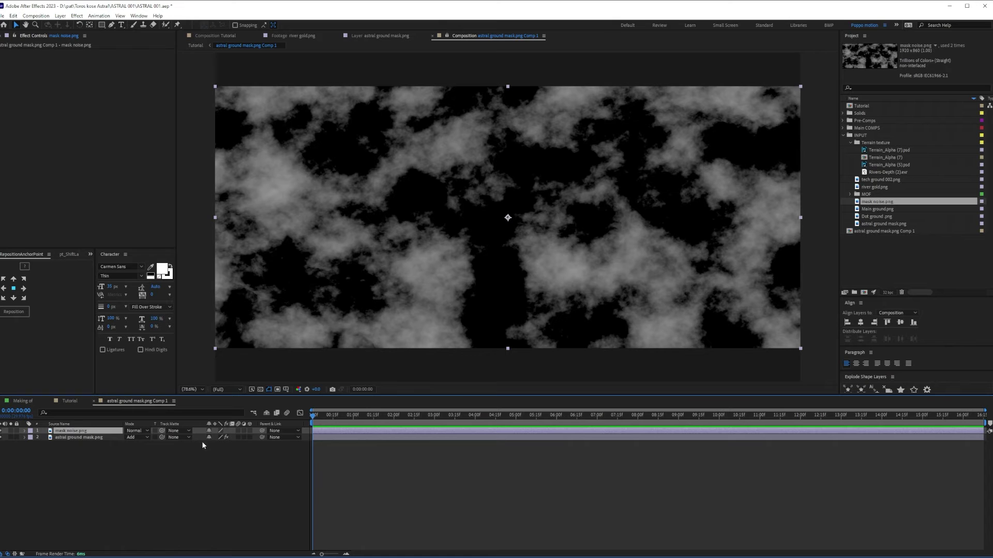
pyautogui.moveTo(160, 437); pyautogui.dragTo(85, 434)
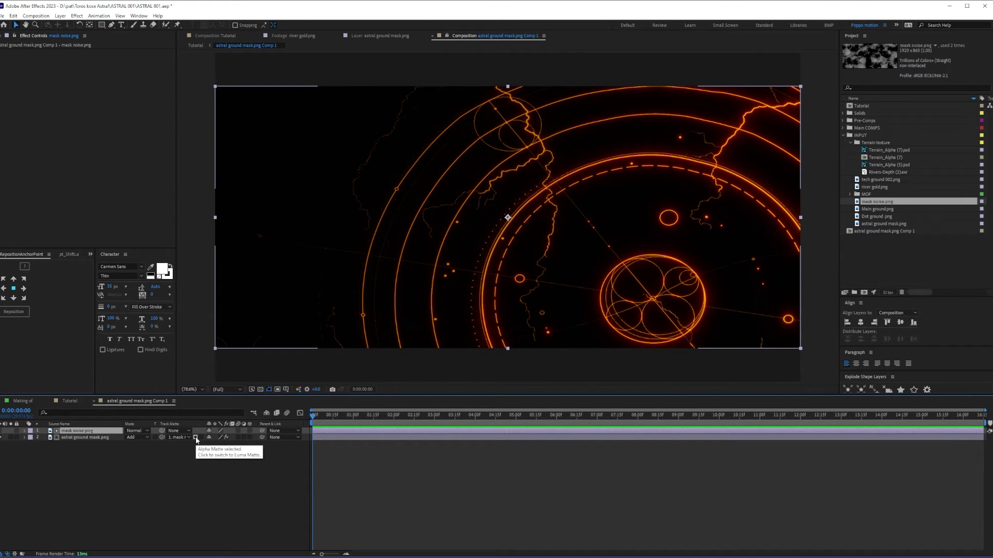
pyautogui.click(196, 437)
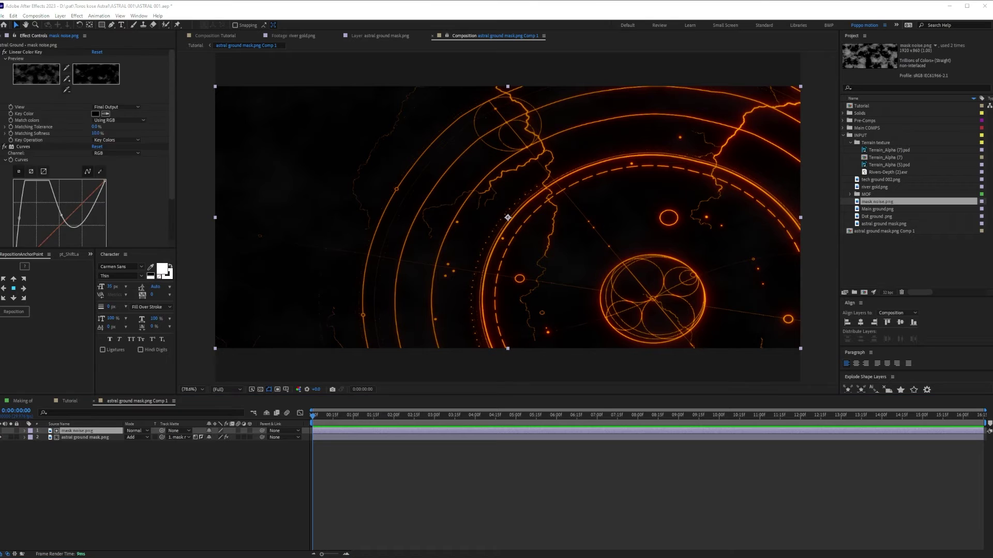
# Step: Show the mask noise.png layer to examine its black and gray pattern and hide it again
pyautogui.click(84, 432)
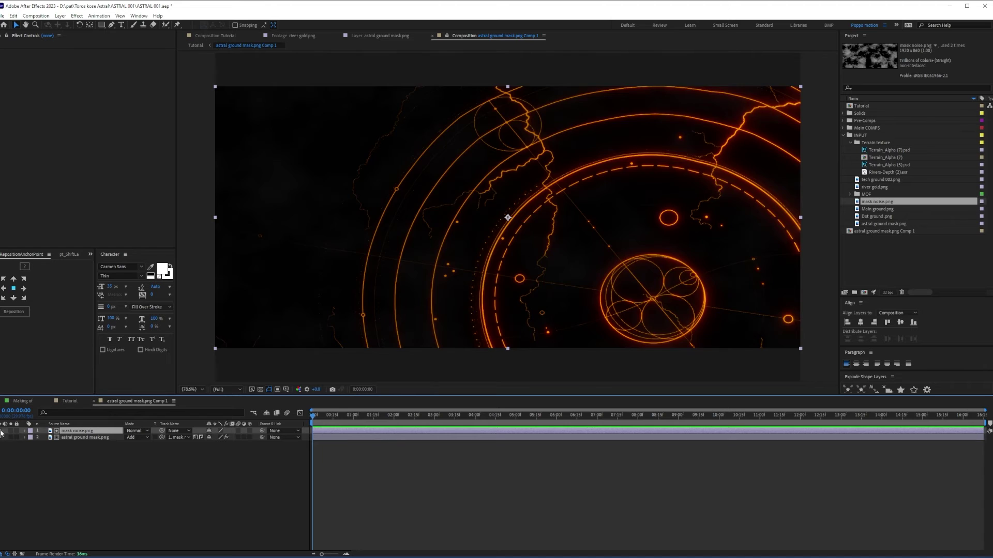
pyautogui.click(3, 431)
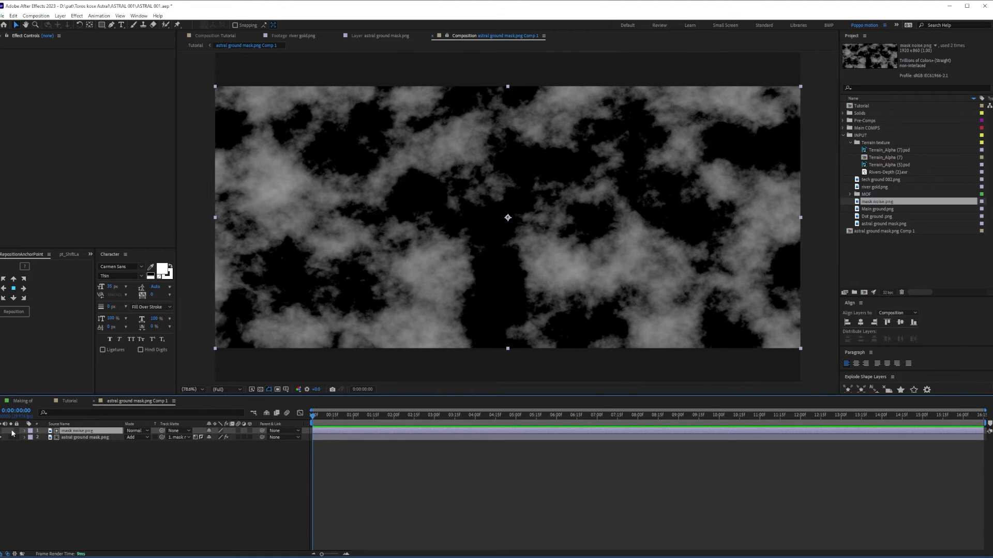
pyautogui.click(12, 431)
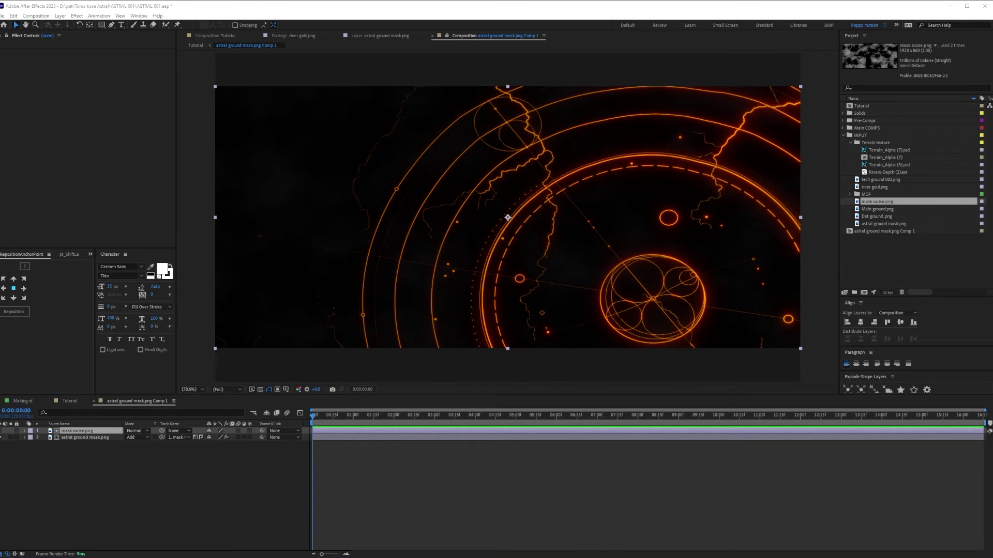
# Step: Apply Linear Color Key to the mask noise.png layer with a black key color and solo the layer
pyautogui.click(78, 433)
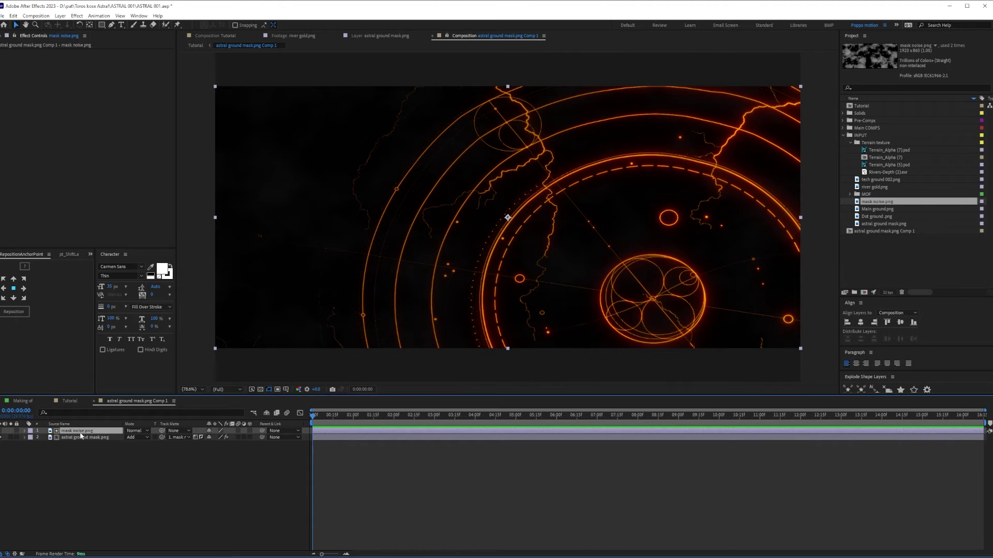
pyautogui.hotkey('ctrl', 'space')
pyautogui.write('linear')
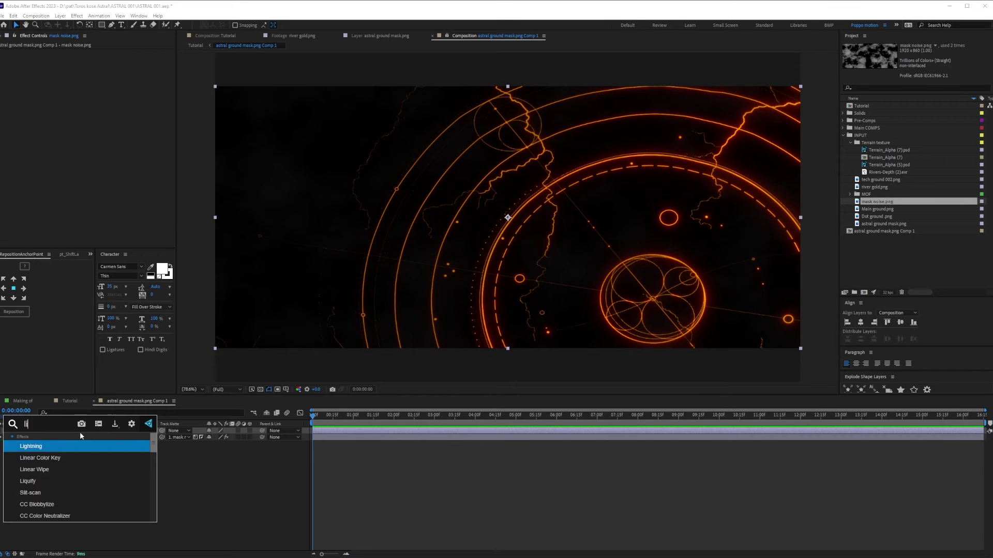
pyautogui.press('Return')
pyautogui.click(11, 431)
pyautogui.click(106, 114)
pyautogui.click(330, 140)
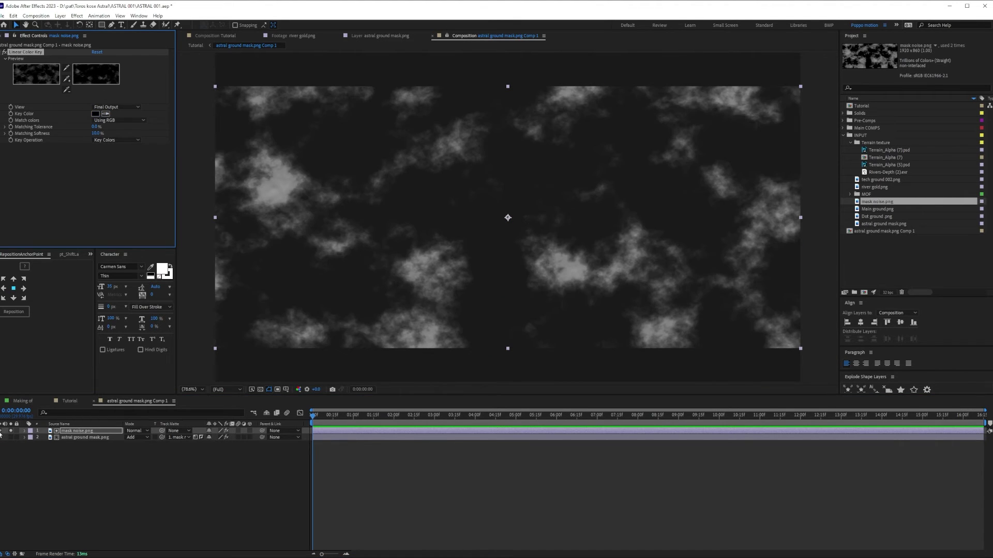
pyautogui.click(10, 431)
pyautogui.click(10, 431)
# Step: Add Curves to mask noise.png, steeply raise the RGB shadows with a dip in the midtones, and compare the matte with and without it
pyautogui.hotkey('ctrl', 'space')
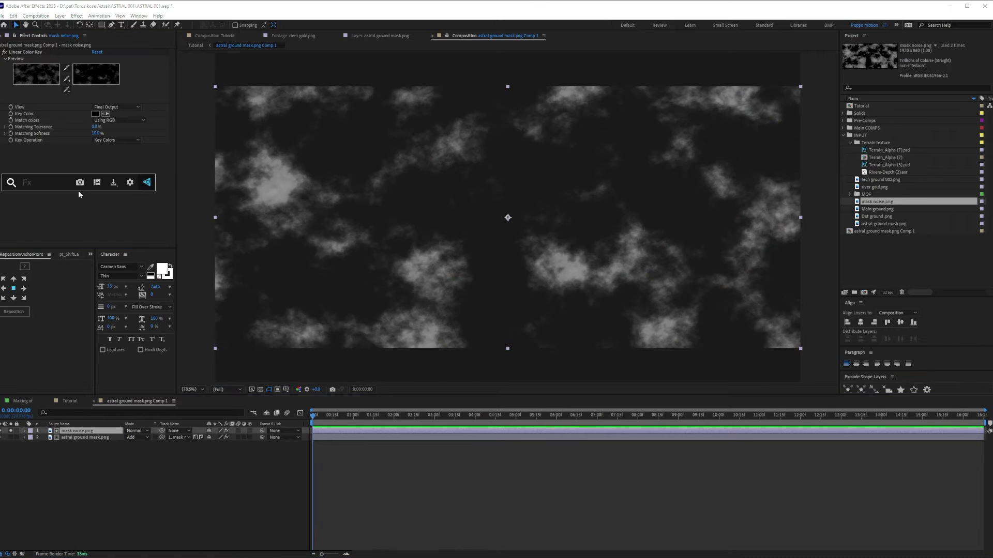
pyautogui.write('curv')
pyautogui.press('Return')
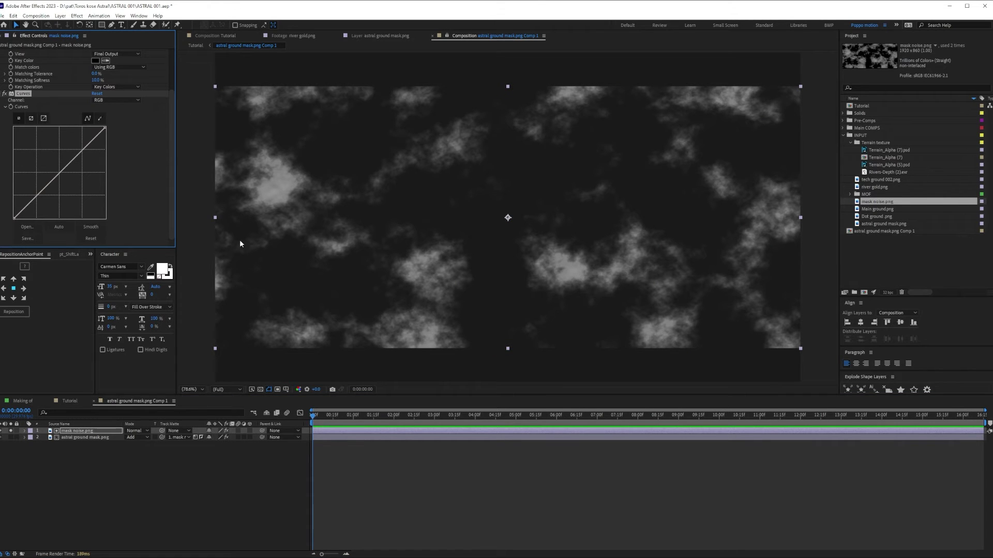
pyautogui.click(3, 431)
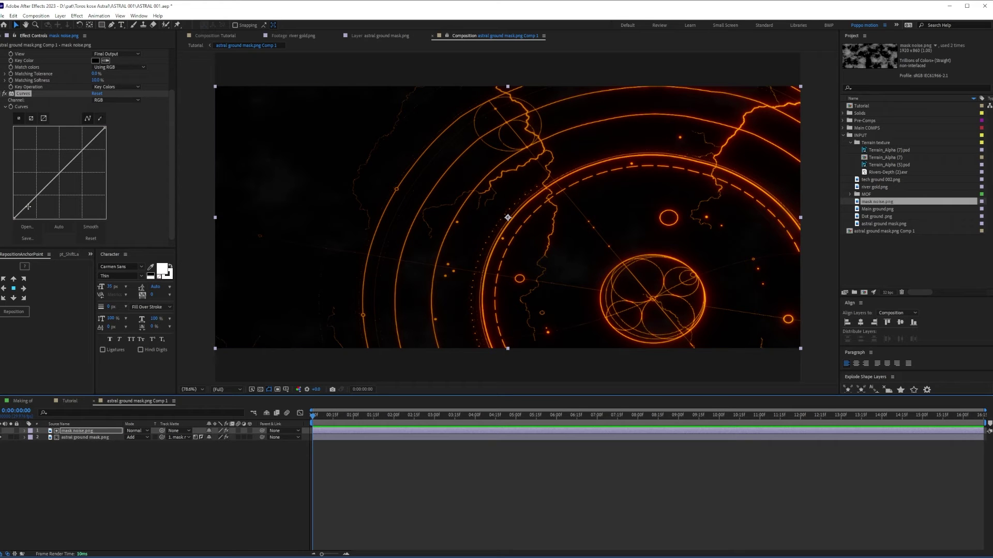
pyautogui.moveTo(23, 205); pyautogui.dragTo(22, 170)
pyautogui.moveTo(57, 127); pyautogui.dragTo(60, 161)
pyautogui.click(79, 451)
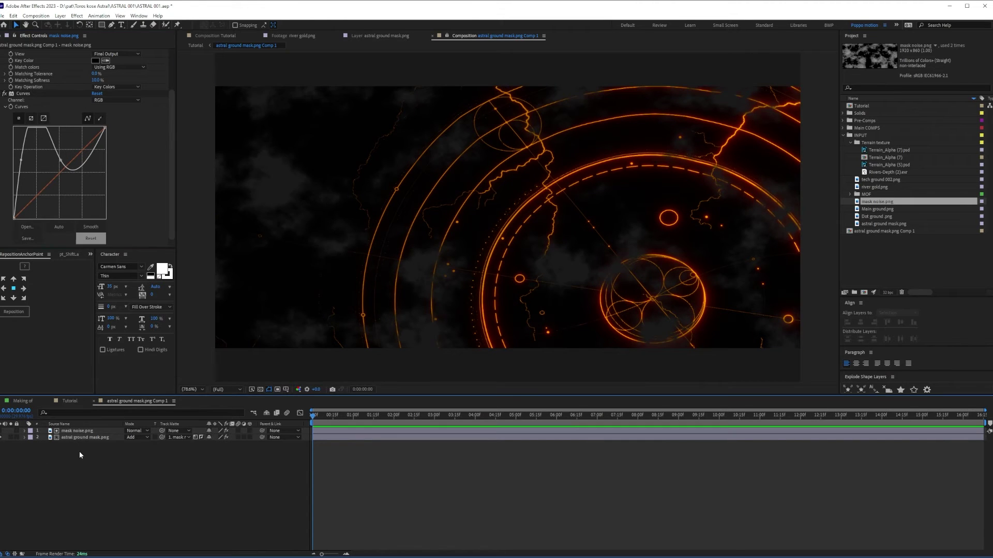
pyautogui.click(4, 93)
pyautogui.click(5, 94)
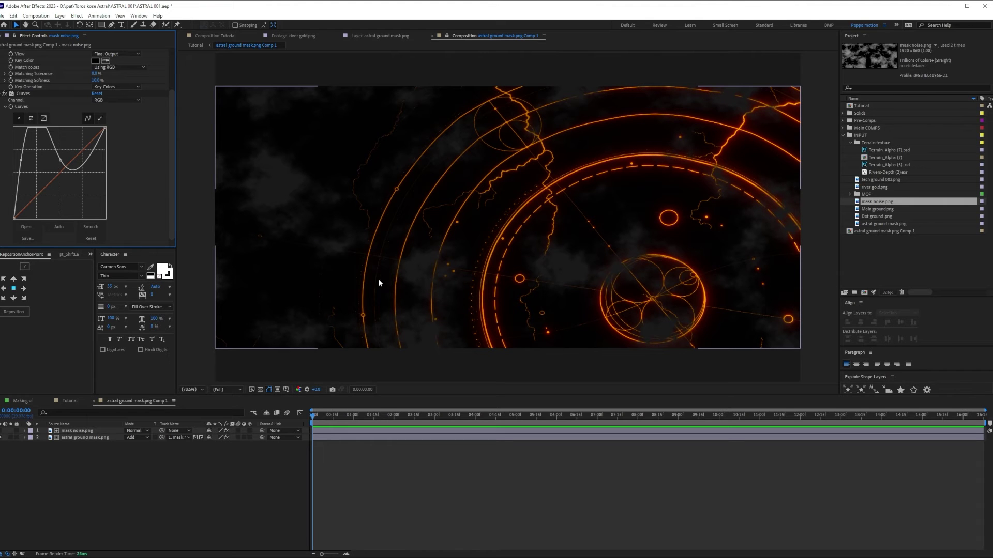
pyautogui.click(79, 455)
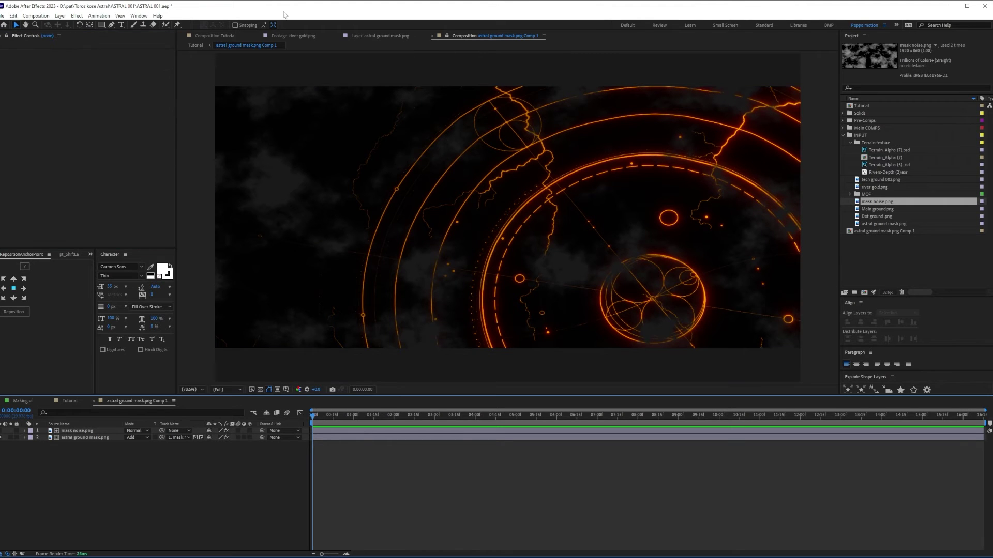
# Step: Return to the Tutorial composition and set the astral ground mask.png Comp 1 layer's blending mode to Screen
pyautogui.click(217, 35)
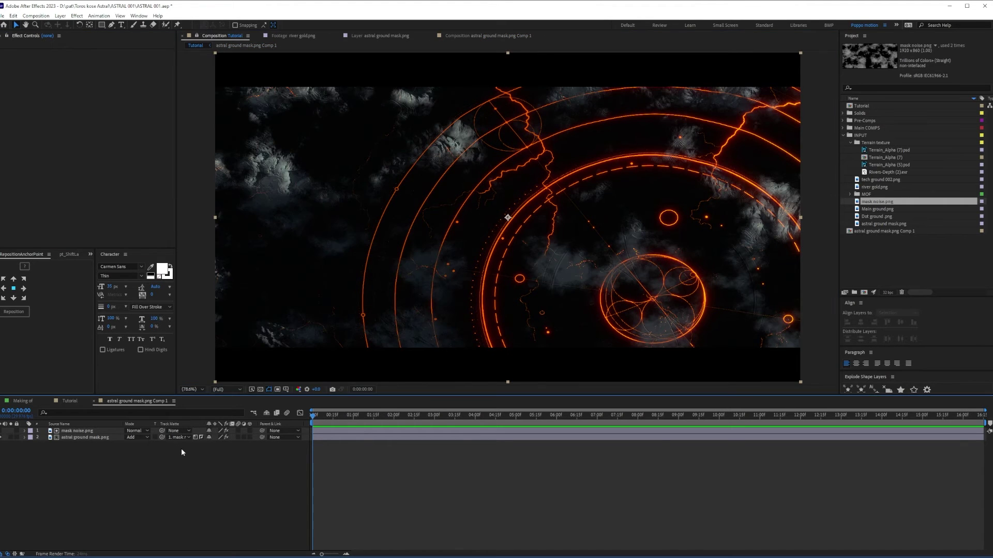
pyautogui.click(152, 443)
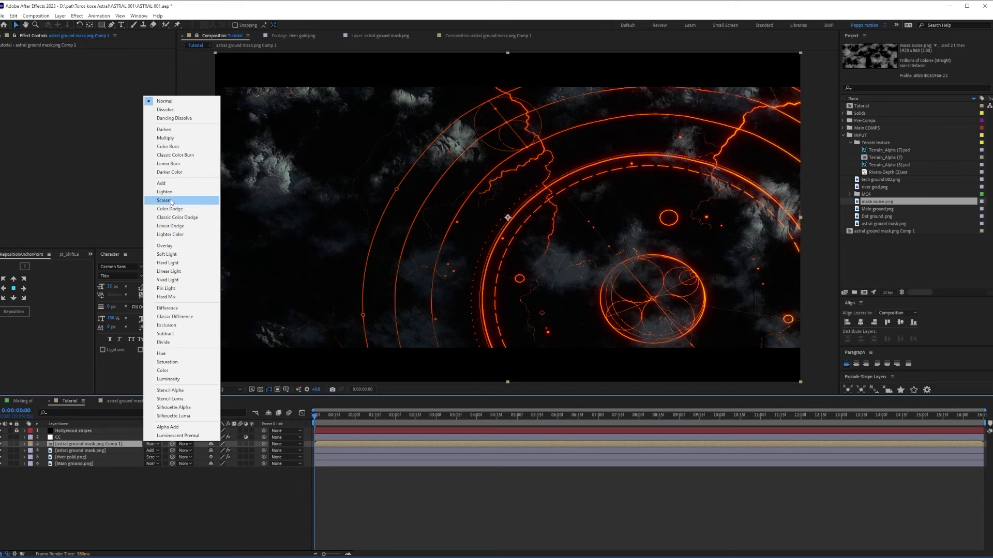
pyautogui.click(170, 201)
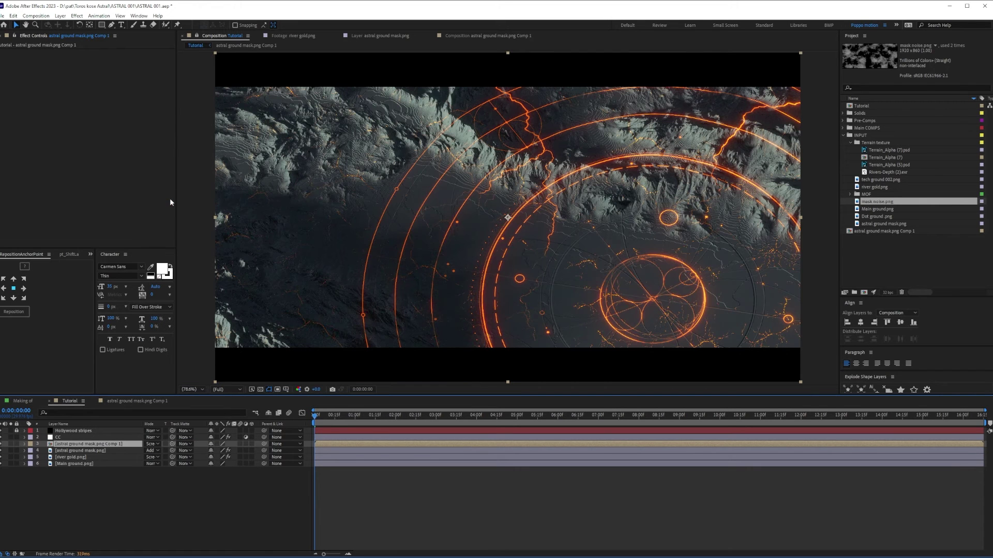
# Step: Toggle the visibility of the two astral layers and examine their glowing lines over the terrain up close
pyautogui.click(1, 444)
pyautogui.click(1, 445)
pyautogui.click(2, 445)
pyautogui.click(1, 444)
pyautogui.scroll(2, 703, 250)
pyautogui.moveTo(711, 249); pyautogui.dragTo(487, 316)
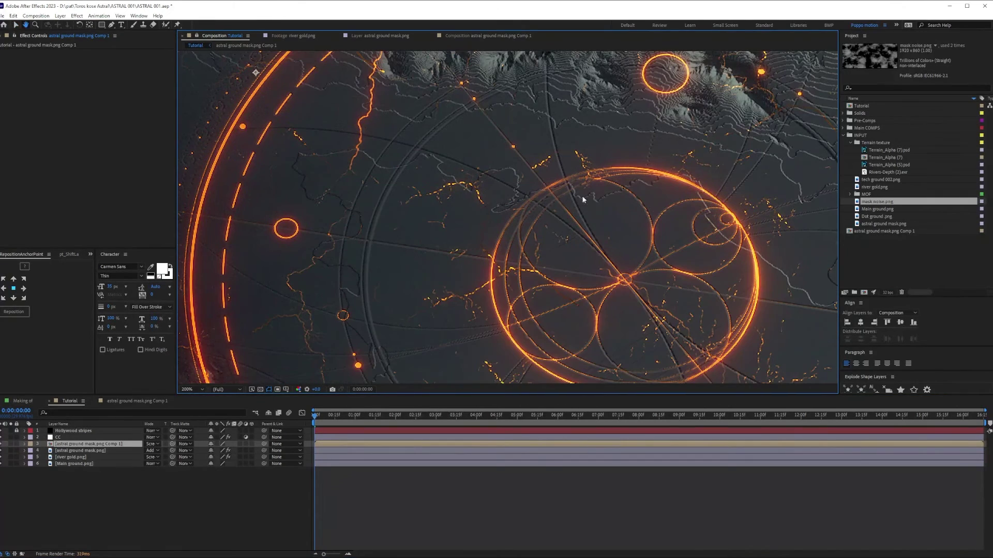
pyautogui.click(1, 451)
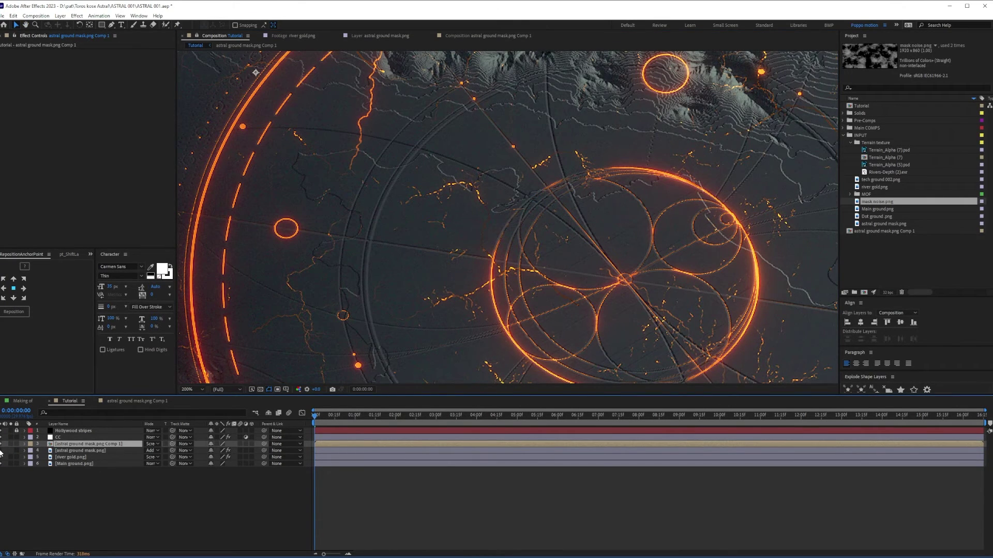
pyautogui.scroll(-1, 556, 194)
pyautogui.press('space')
pyautogui.moveTo(565, 155); pyautogui.dragTo(638, 221)
pyautogui.click(10, 444)
pyautogui.click(10, 445)
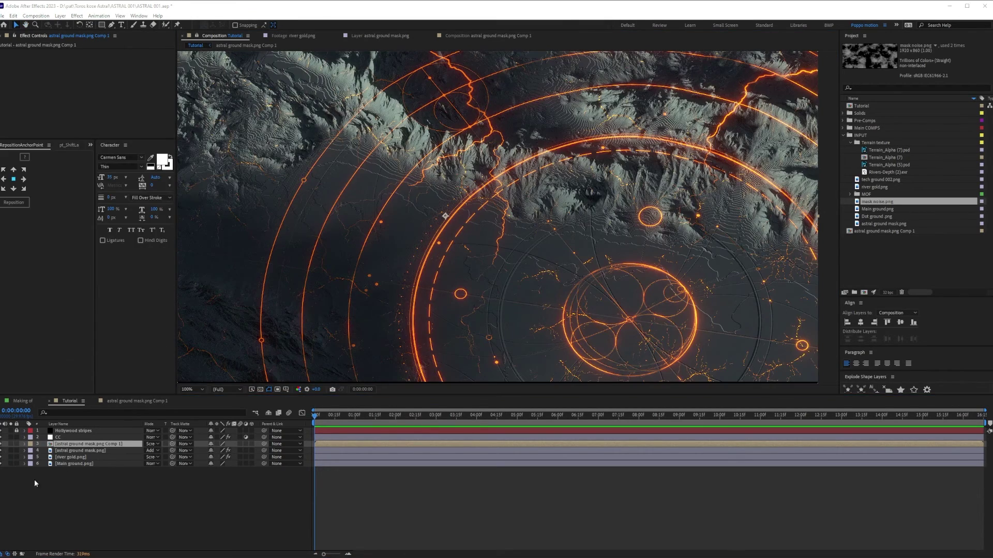
pyautogui.click(86, 493)
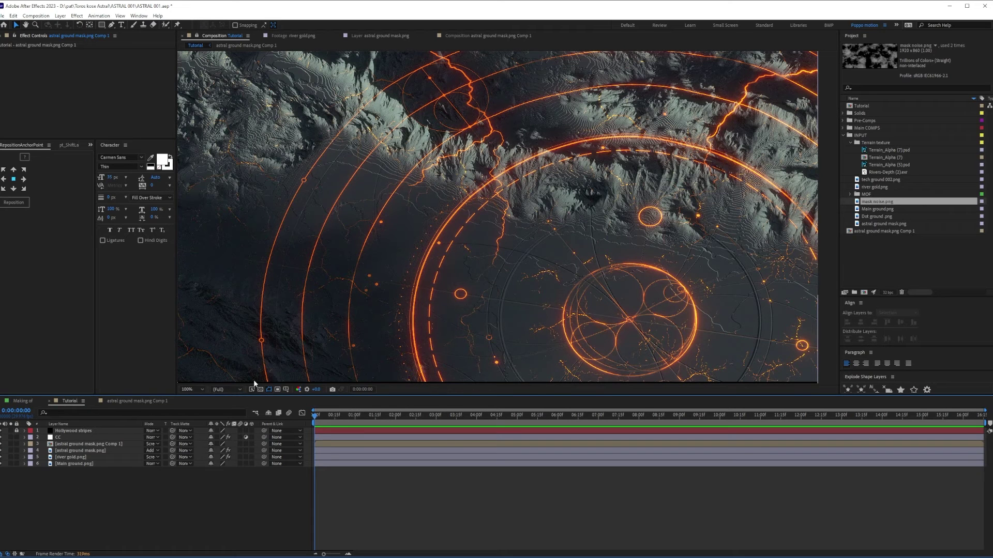
pyautogui.moveTo(515, 190); pyautogui.dragTo(449, 234)
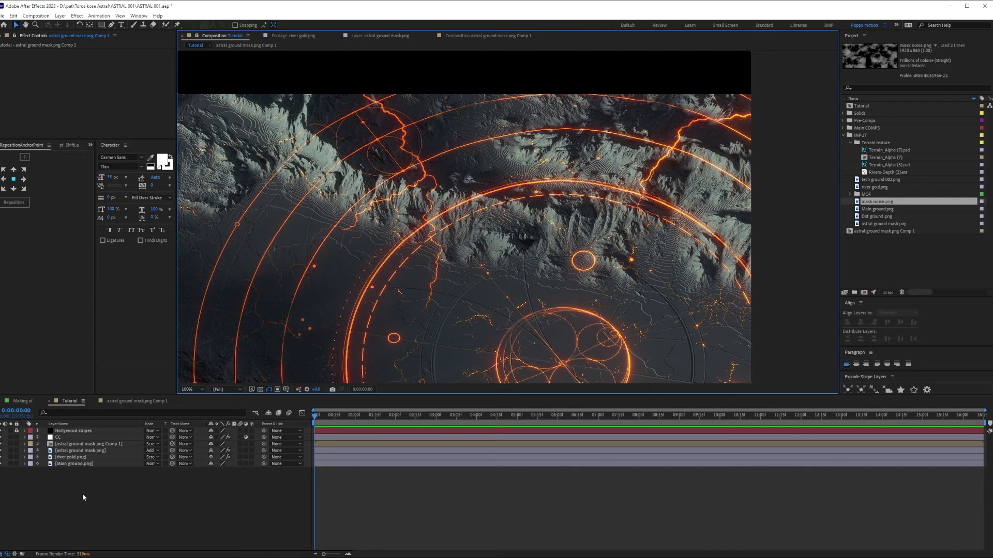
# Step: Duplicate the Main ground.png layer, move the copy above astral ground mask.png Comp 1 and solo it
pyautogui.click(97, 466)
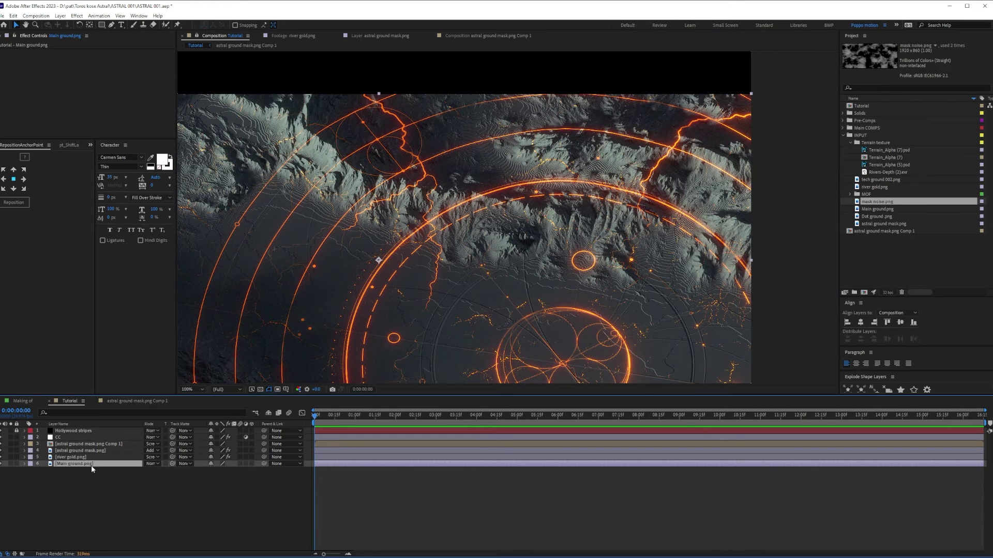
pyautogui.hotkey('ctrl', 'd')
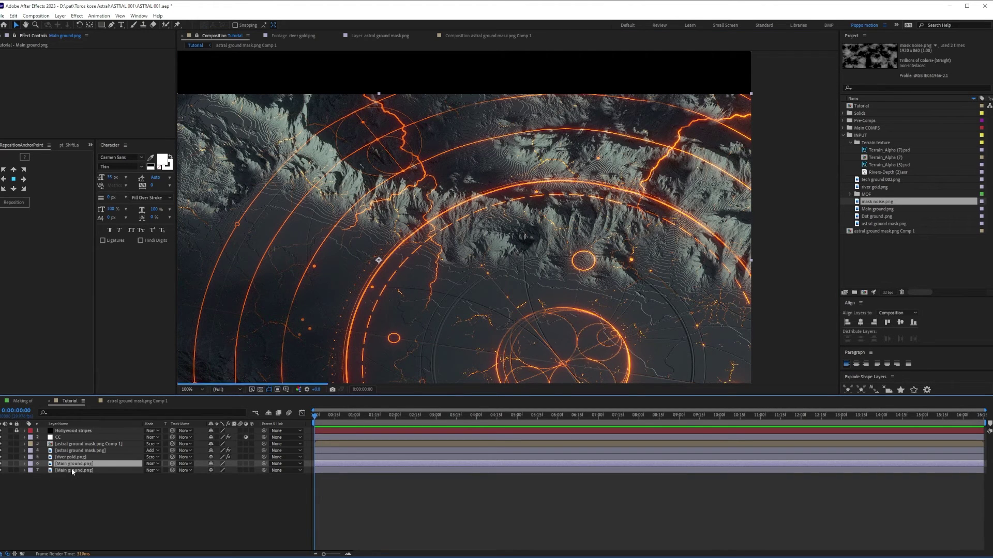
pyautogui.moveTo(73, 465); pyautogui.dragTo(73, 443)
pyautogui.click(10, 444)
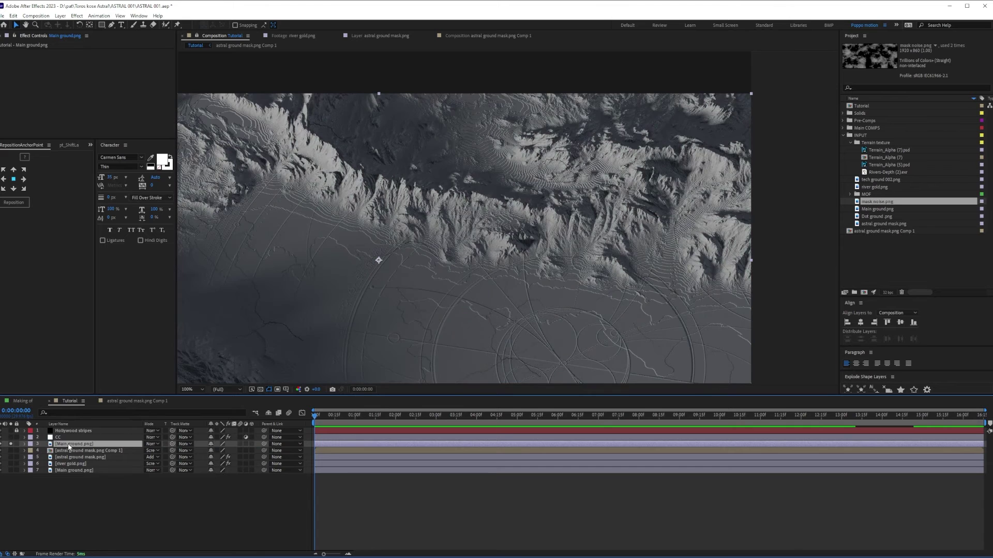
# Step: Examine the mountains and dark plains of the soloed Main ground.png copy, then fit the whole frame in view
pyautogui.scroll(-1, 461, 236)
pyautogui.moveTo(460, 236); pyautogui.dragTo(506, 235)
pyautogui.scroll(1, 507, 235)
pyautogui.moveTo(441, 258); pyautogui.dragTo(589, 247)
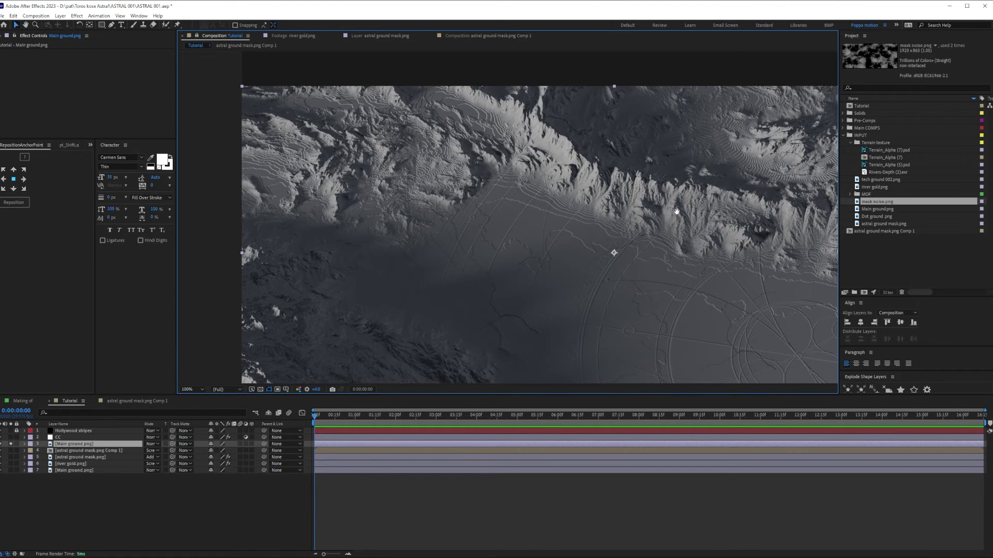
pyautogui.moveTo(685, 223); pyautogui.dragTo(428, 267)
pyautogui.press('v')
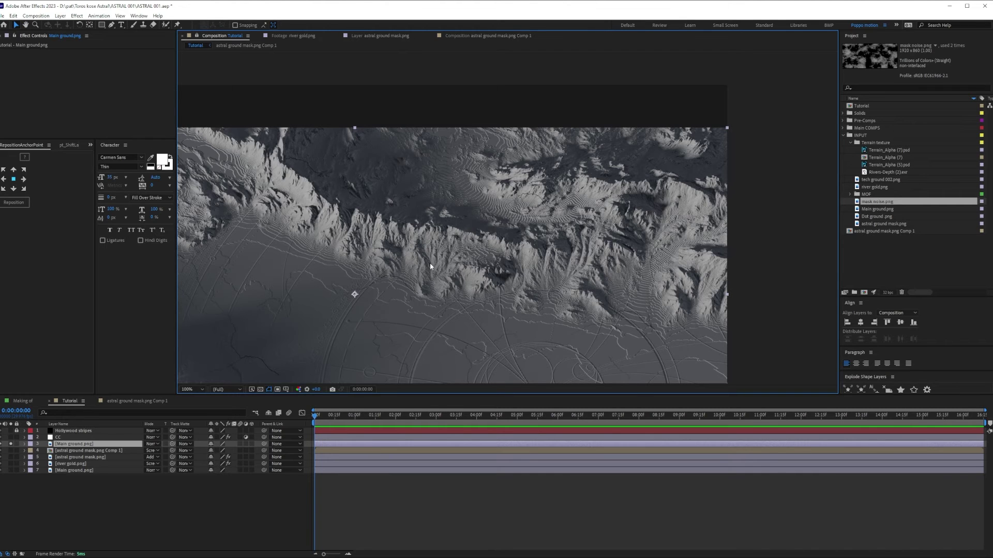
pyautogui.moveTo(361, 279); pyautogui.dragTo(421, 233)
pyautogui.click(129, 430)
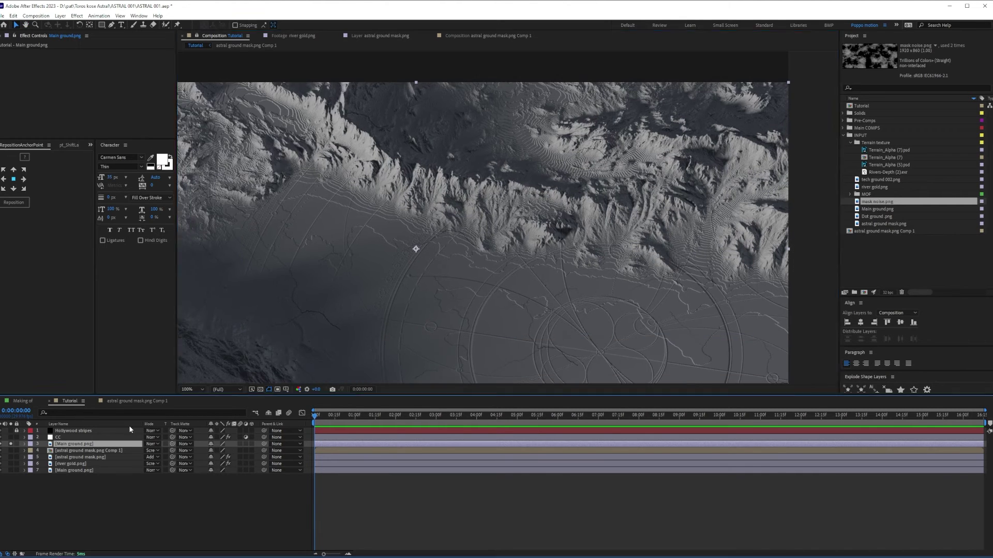
pyautogui.scroll(-2, 484, 234)
pyautogui.click(191, 391)
pyautogui.click(205, 406)
# Step: Apply the Tint effect to the upper Main ground.png layer, mapping black to black and white to white
pyautogui.click(83, 444)
pyautogui.hotkey('ctrl', 'space')
pyautogui.write('tint')
pyautogui.press('Return')
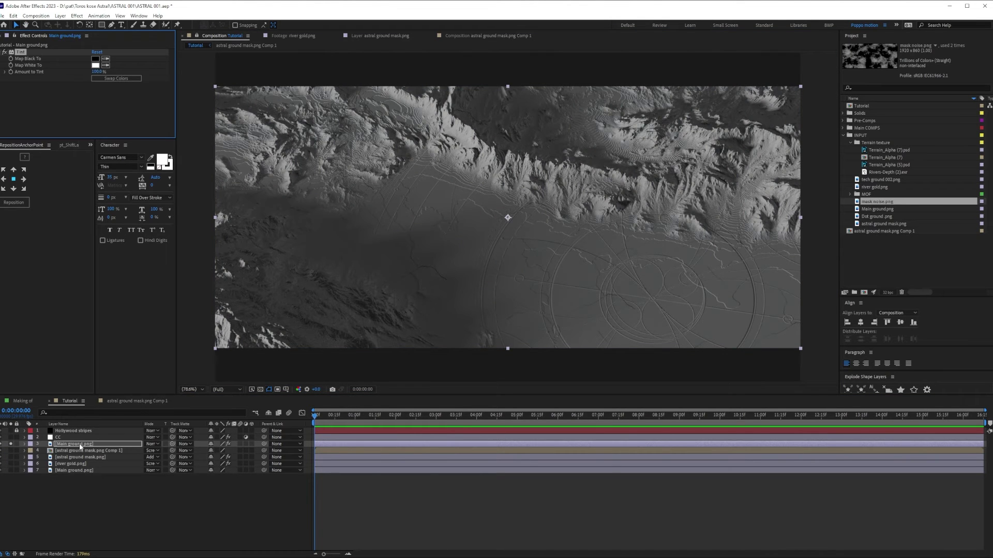
pyautogui.click(77, 446)
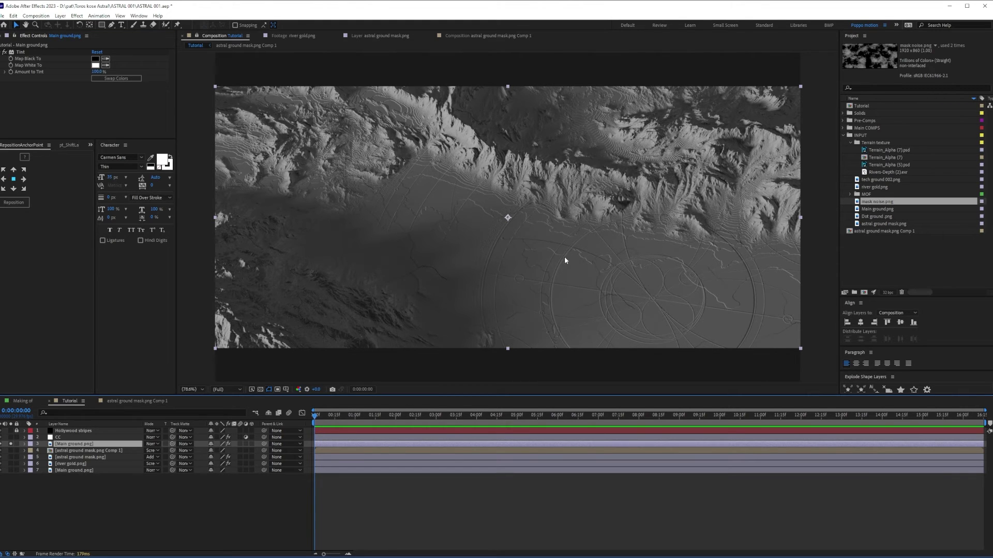
# Step: Add Curves to the upper Main ground.png layer, lowering the RGB highlights while keeping the lower midtones close to the diagonal
pyautogui.hotkey('ctrl', 'space')
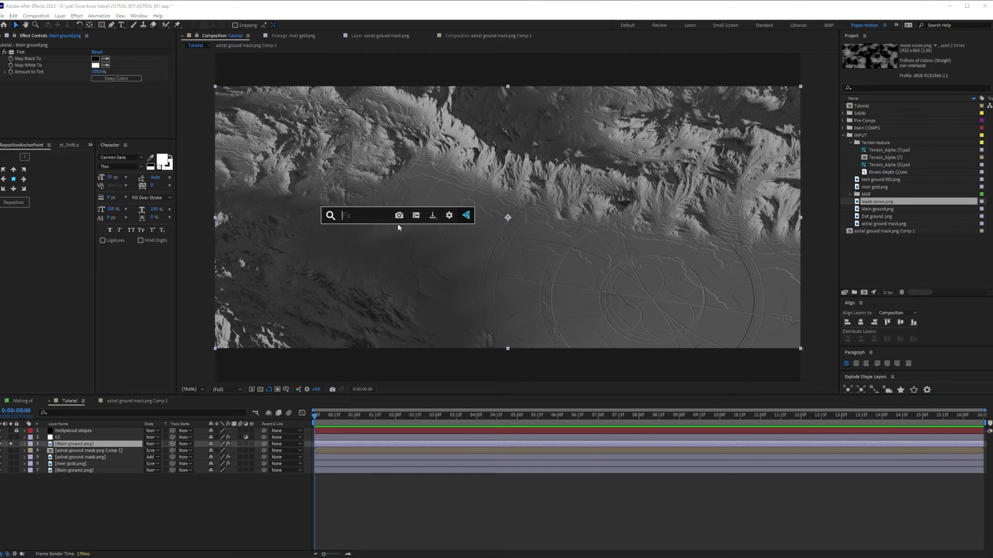
pyautogui.write('curve')
pyautogui.press('Return')
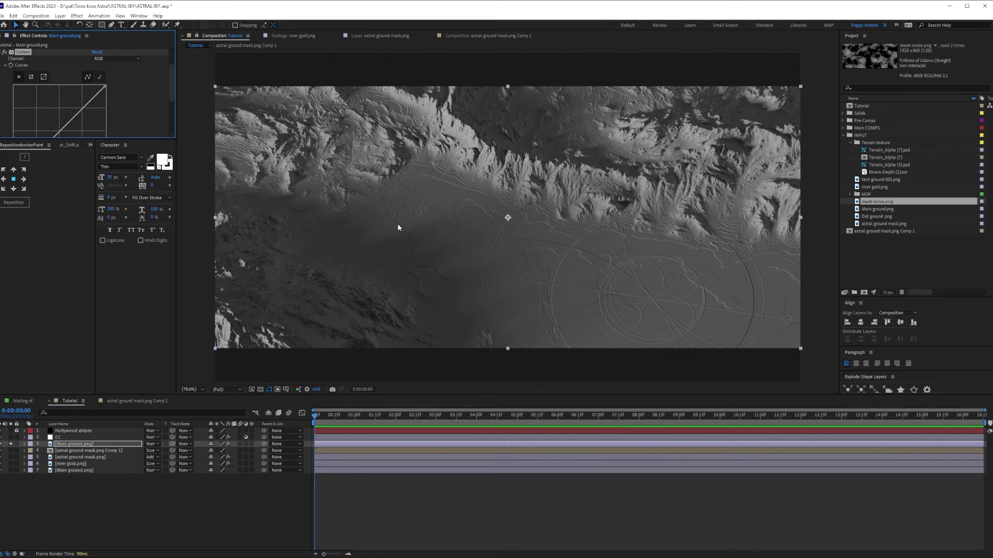
pyautogui.moveTo(160, 138); pyautogui.dragTo(159, 274)
pyautogui.moveTo(71, 135); pyautogui.dragTo(84, 150)
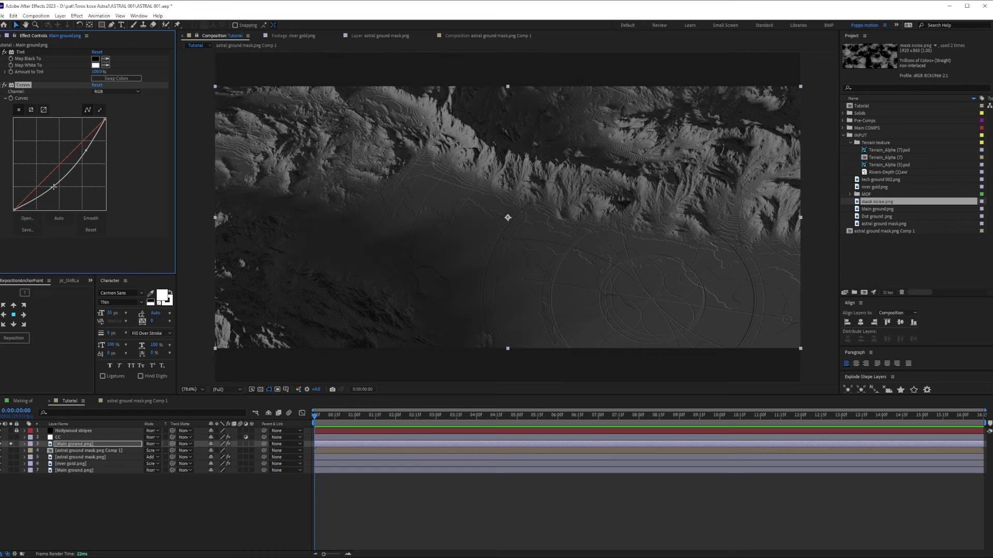
pyautogui.moveTo(57, 191)
pyautogui.mouseDown()
pyautogui.moveTo(55, 173)
pyautogui.moveTo(90, 152)
pyautogui.moveTo(54, 175)
pyautogui.mouseUp()
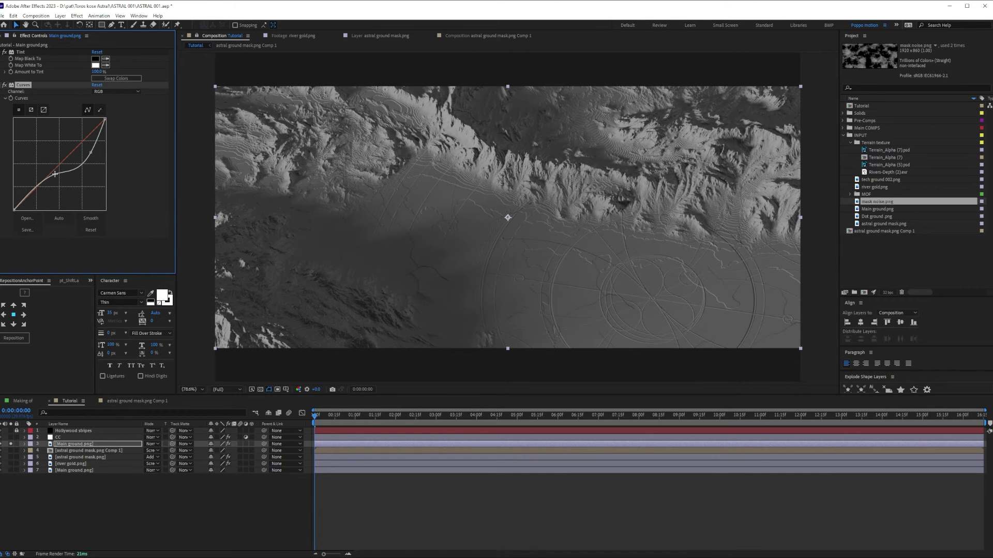
# Step: Apply Linear Color Key to the upper Main ground.png layer and set its key color to black
pyautogui.hotkey('ctrl', 'space')
pyautogui.write('linear')
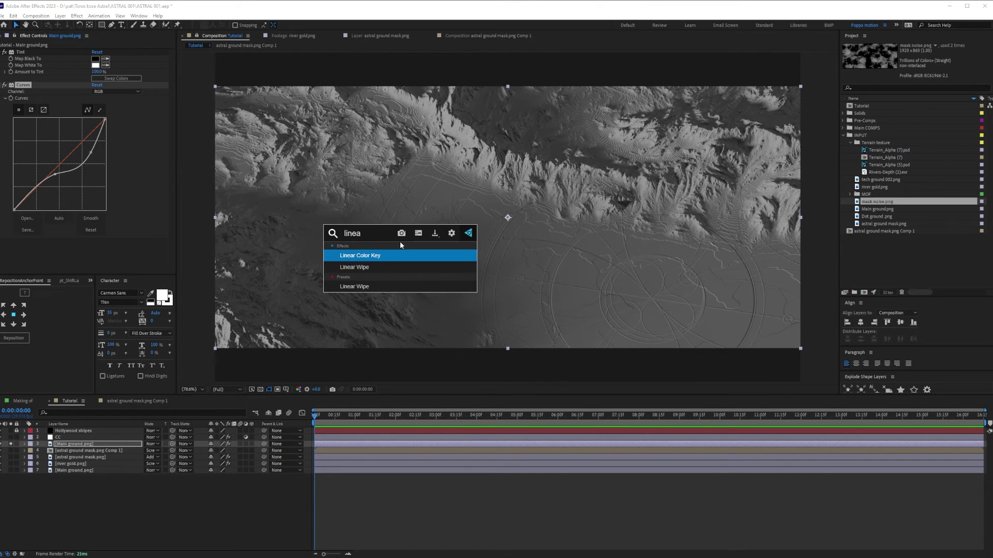
pyautogui.click(392, 258)
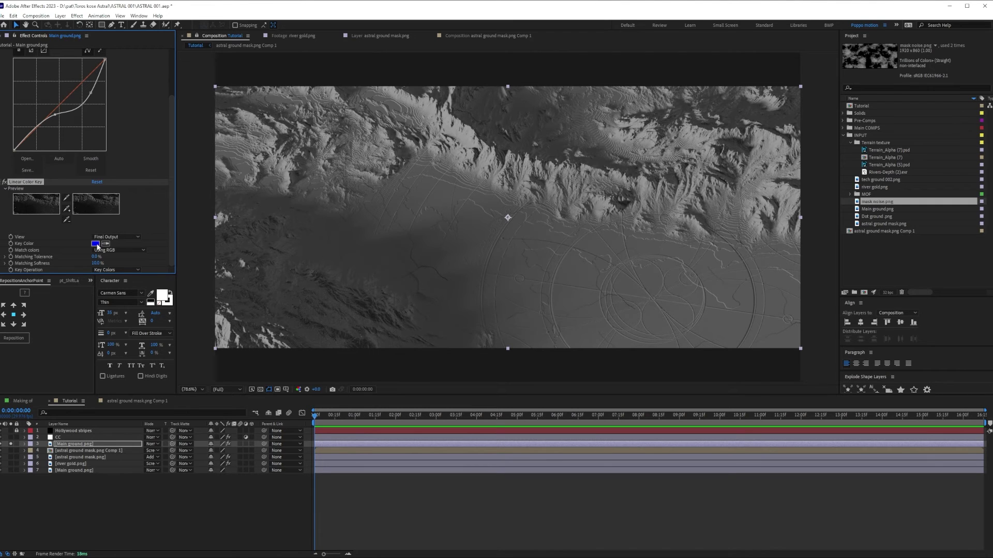
pyautogui.click(96, 245)
pyautogui.moveTo(65, 259); pyautogui.dragTo(93, 326)
pyautogui.click(152, 221)
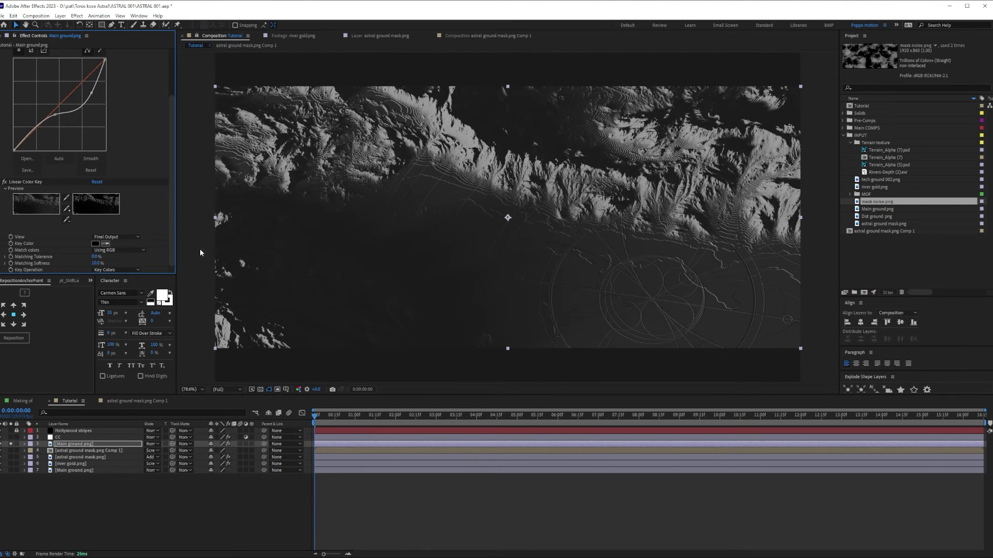
pyautogui.click(53, 495)
# Step: Use the upper Main ground.png layer as the track matte of astral ground mask.png Comp 1 and invert the matte
pyautogui.click(11, 450)
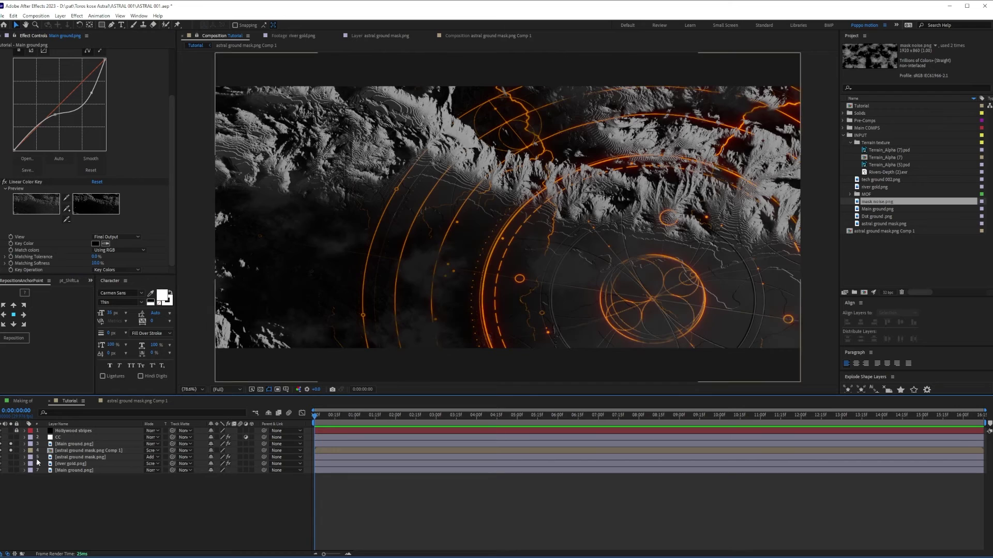
pyautogui.click(75, 450)
pyautogui.moveTo(173, 450); pyautogui.dragTo(78, 444)
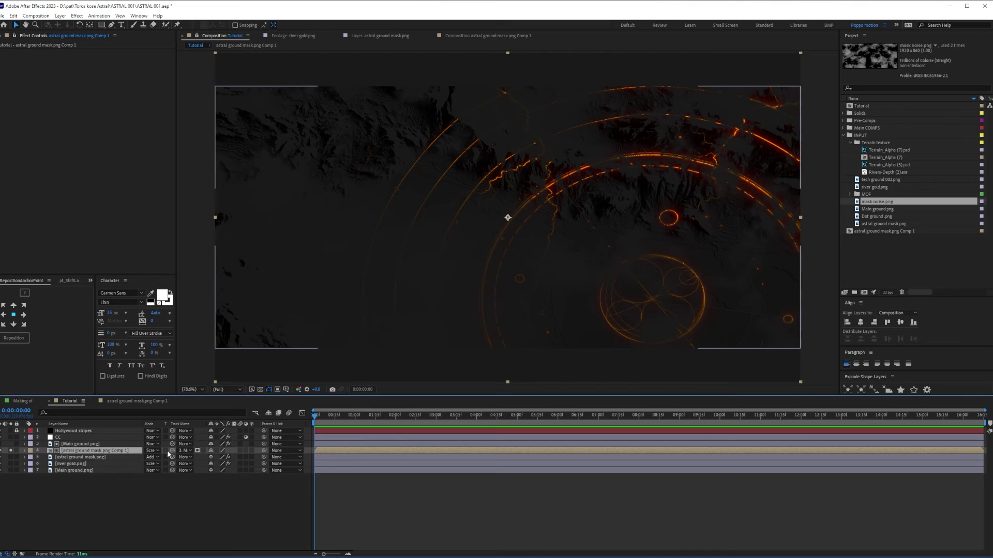
pyautogui.click(202, 450)
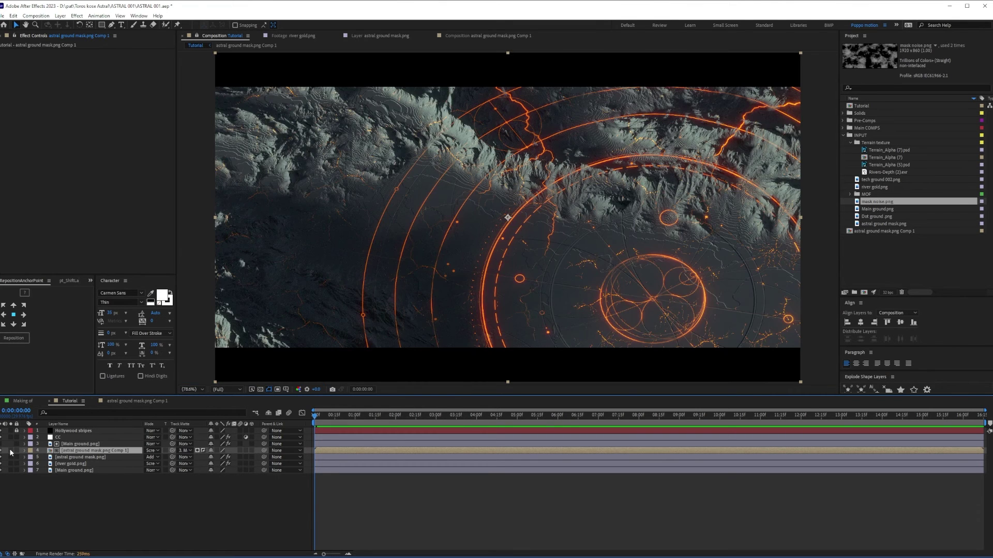
pyautogui.click(151, 450)
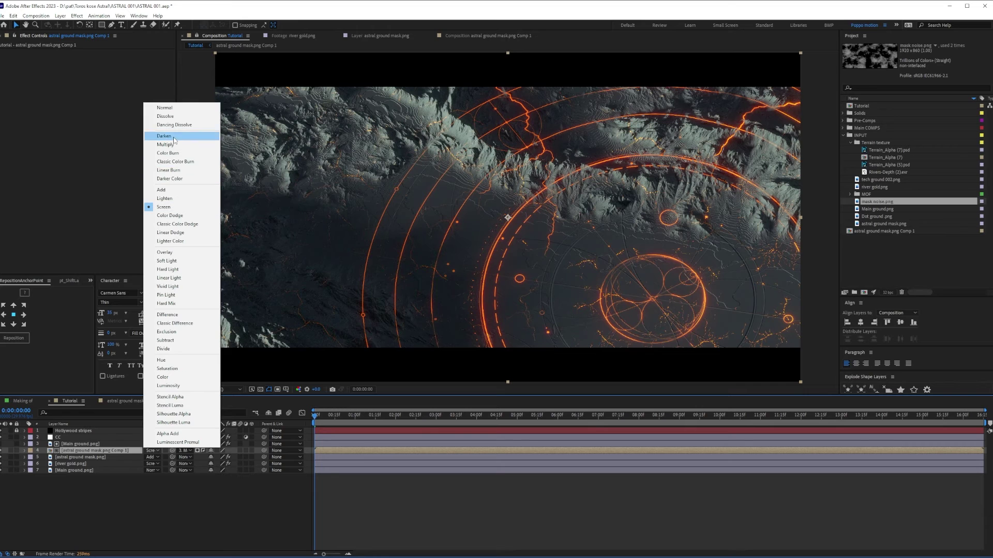
pyautogui.click(173, 108)
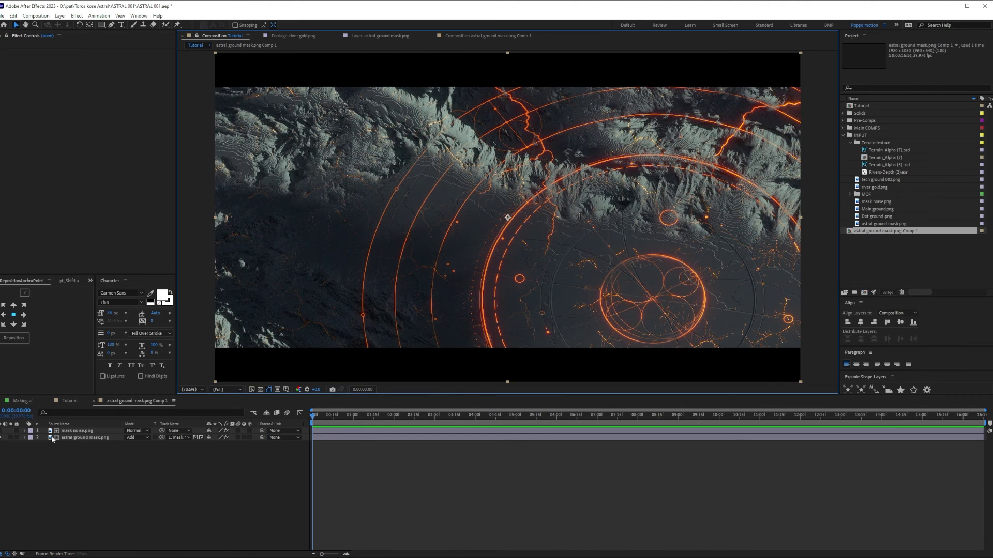
pyautogui.click(70, 401)
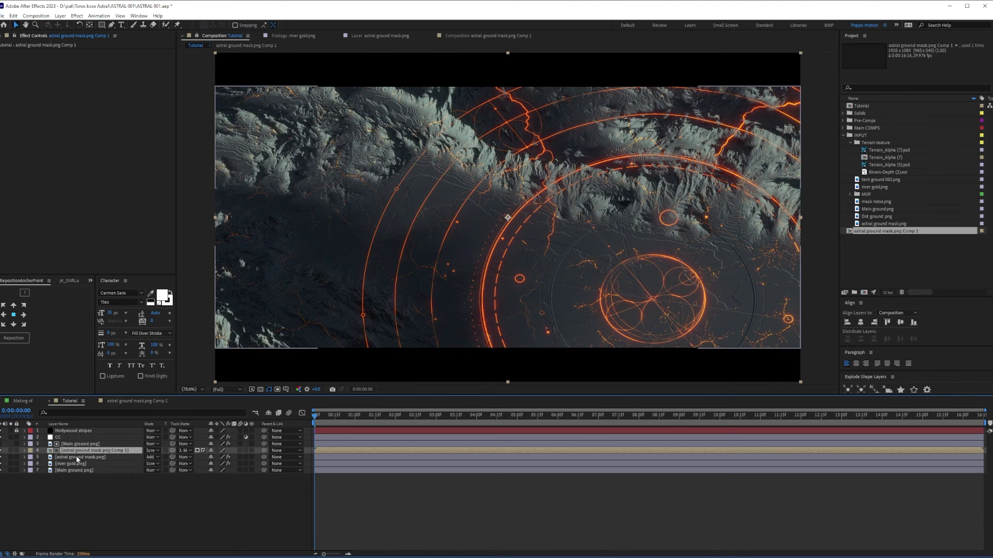
# Step: Use the upper Main ground.png layer as the inverted track matte of the astral ground mask.png layer
pyautogui.click(93, 457)
pyautogui.moveTo(173, 457); pyautogui.dragTo(83, 444)
pyautogui.click(203, 457)
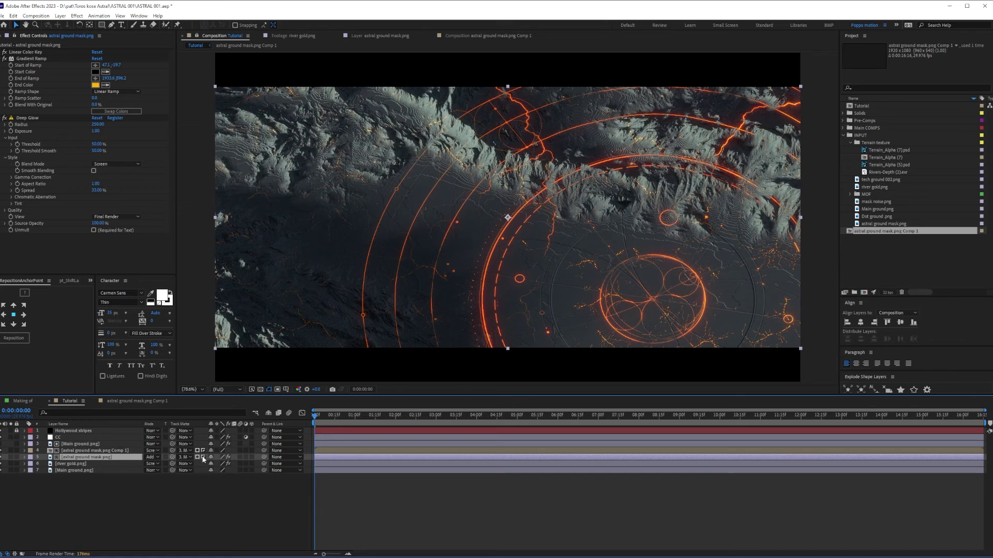
# Step: Solo the two astral ground mask layers together to check their matte, and return to the full view
pyautogui.click(11, 457)
pyautogui.click(10, 450)
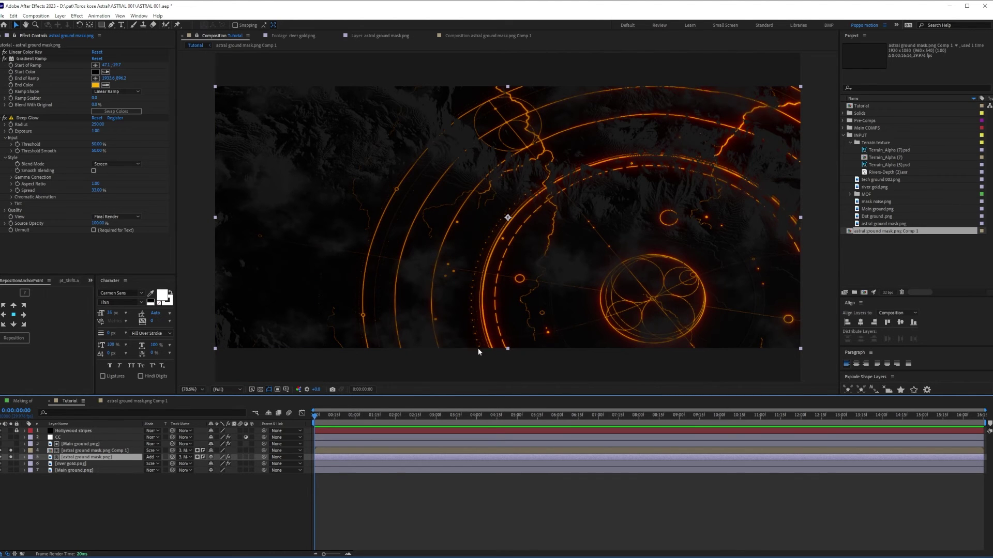
pyautogui.moveTo(10, 450); pyautogui.dragTo(11, 465)
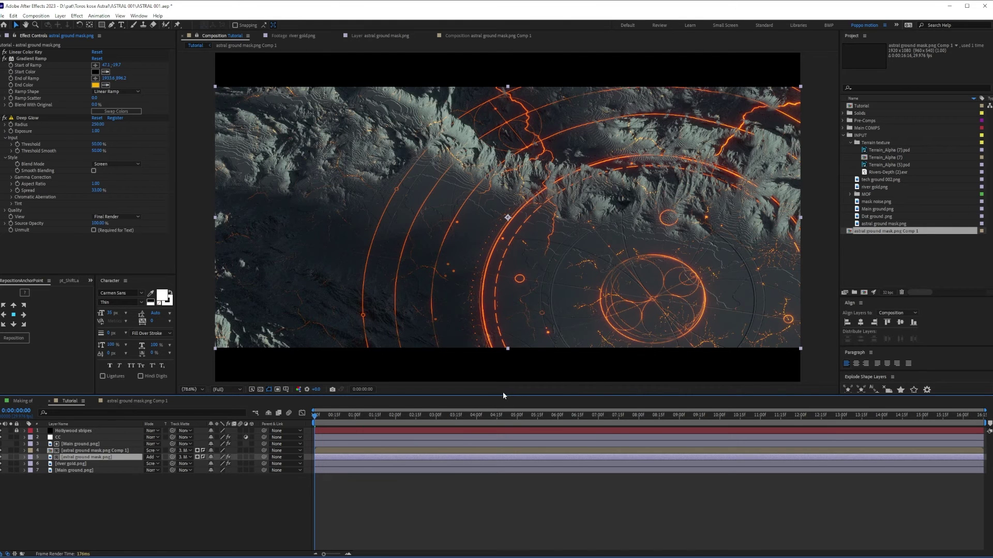
# Step: Add an adjustment layer directly below Hollywood stripes and name it Blur
pyautogui.hotkey('ctrl', 'shift', 'a')
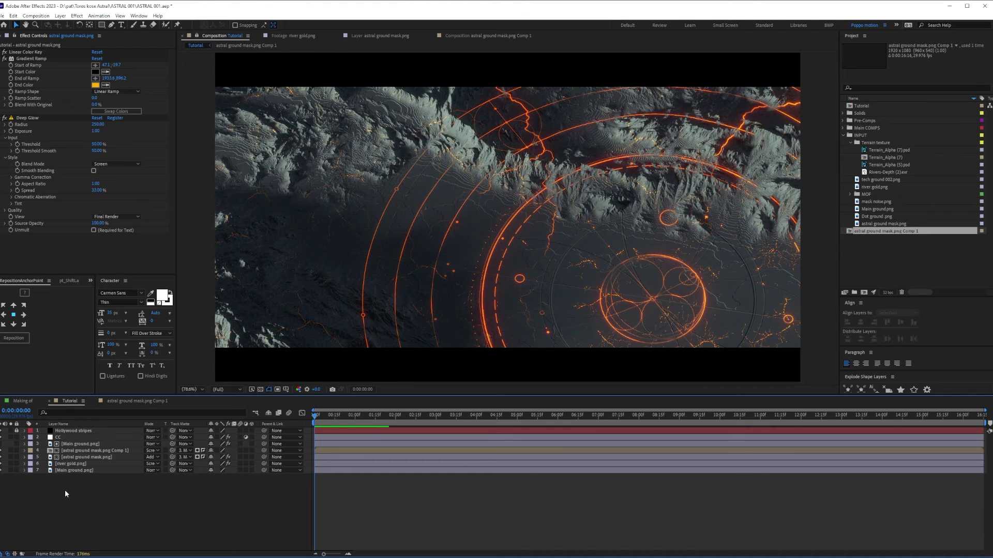
pyautogui.hotkey('ctrl', 'alt', 'y')
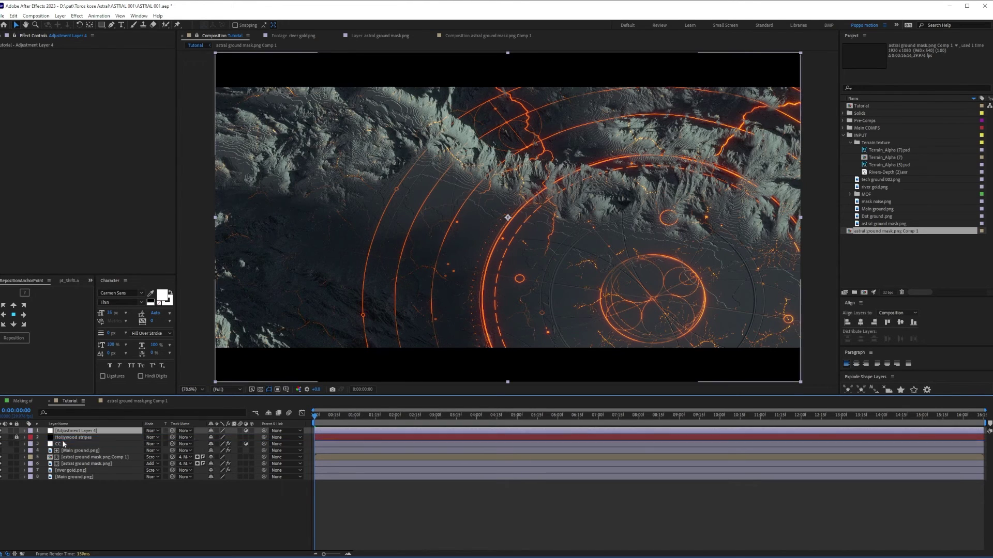
pyautogui.moveTo(66, 431); pyautogui.dragTo(68, 441)
pyautogui.press('Return')
pyautogui.write('Blur')
pyautogui.press('Return')
# Step: Apply the Camera Lens Blur effect to the Blur adjustment layer
pyautogui.hotkey('ctrl', 'space')
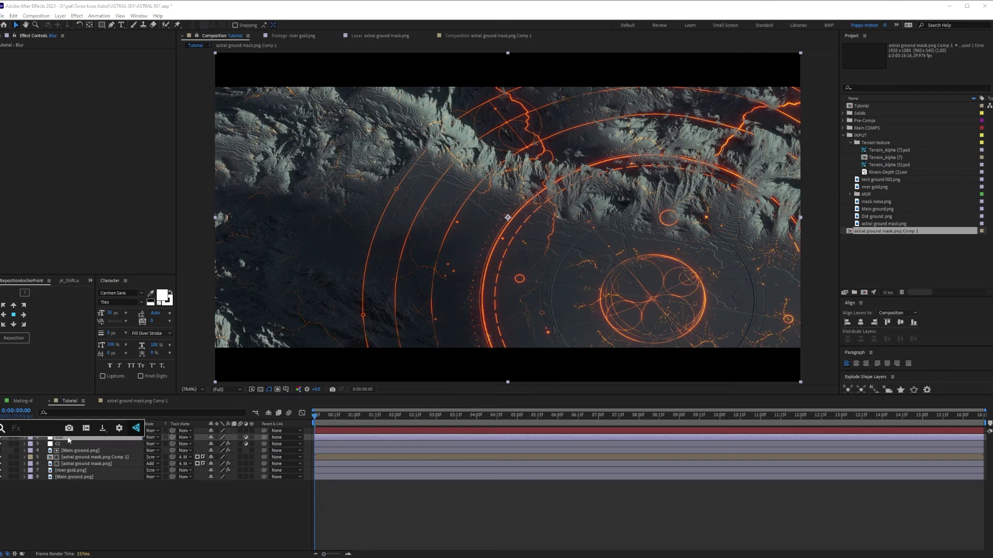
pyautogui.write('camera')
pyautogui.click(67, 461)
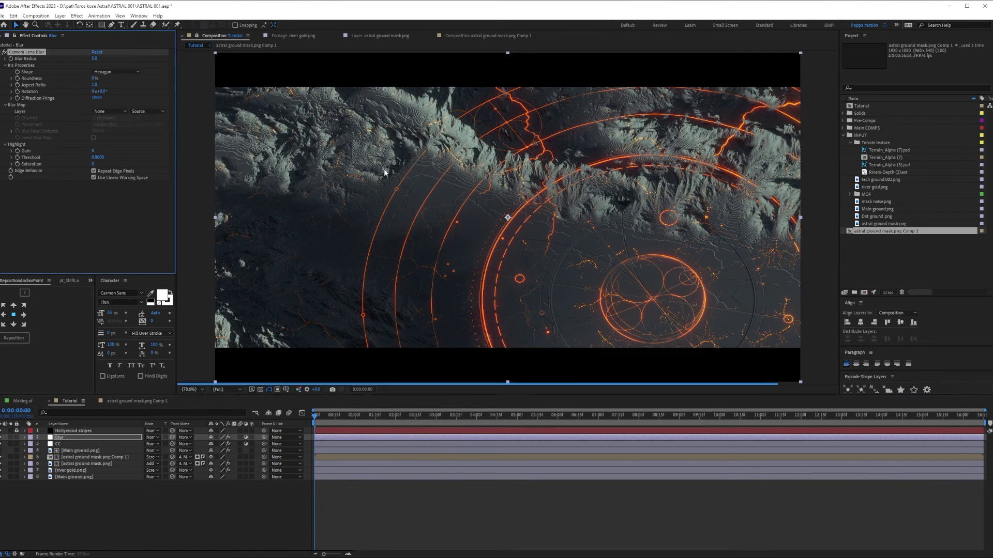
# Step: Disable Camera Lens Blur and draw a closed curved mask on the Blur layer around the circular lines and central terrain
pyautogui.click(4, 52)
pyautogui.scroll(-1, 498, 221)
pyautogui.moveTo(533, 216); pyautogui.dragTo(487, 205)
pyautogui.press('g')
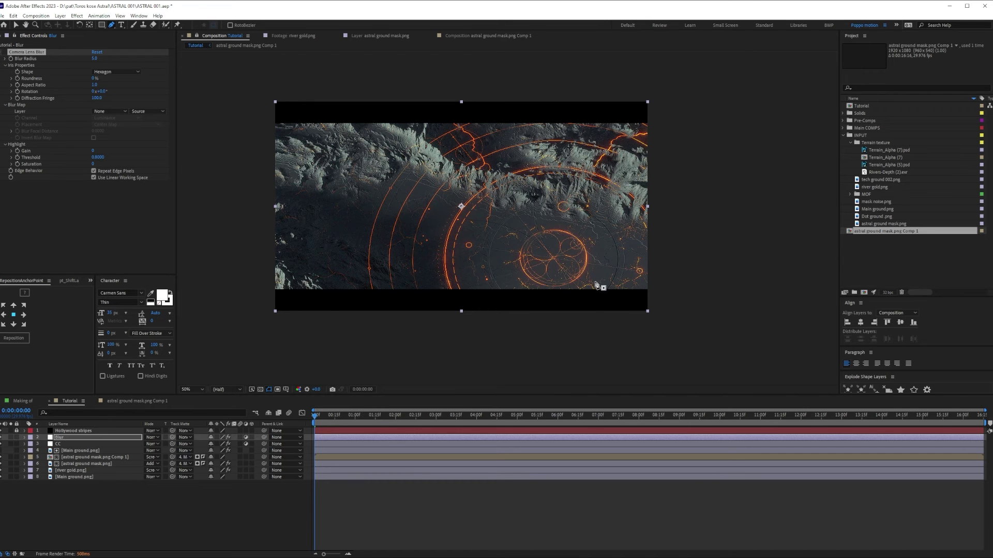
pyautogui.click(651, 251)
pyautogui.moveTo(633, 297); pyautogui.dragTo(618, 303)
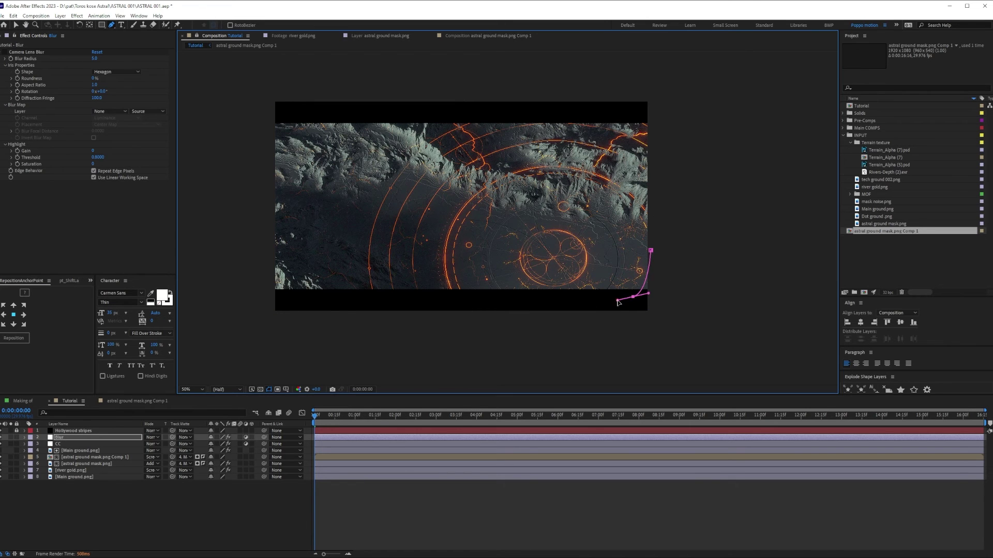
pyautogui.click(457, 293)
pyautogui.click(334, 263)
pyautogui.moveTo(305, 231); pyautogui.dragTo(303, 203)
pyautogui.click(351, 151)
pyautogui.moveTo(607, 140); pyautogui.dragTo(613, 120)
pyautogui.moveTo(651, 250); pyautogui.dragTo(662, 240)
# Step: Smooth the mask's left and upper contour, delete the extra upper point, and re-enable Camera Lens Blur
pyautogui.moveTo(334, 265); pyautogui.dragTo(387, 245)
pyautogui.moveTo(304, 231); pyautogui.dragTo(304, 211)
pyautogui.moveTo(351, 150); pyautogui.dragTo(349, 160)
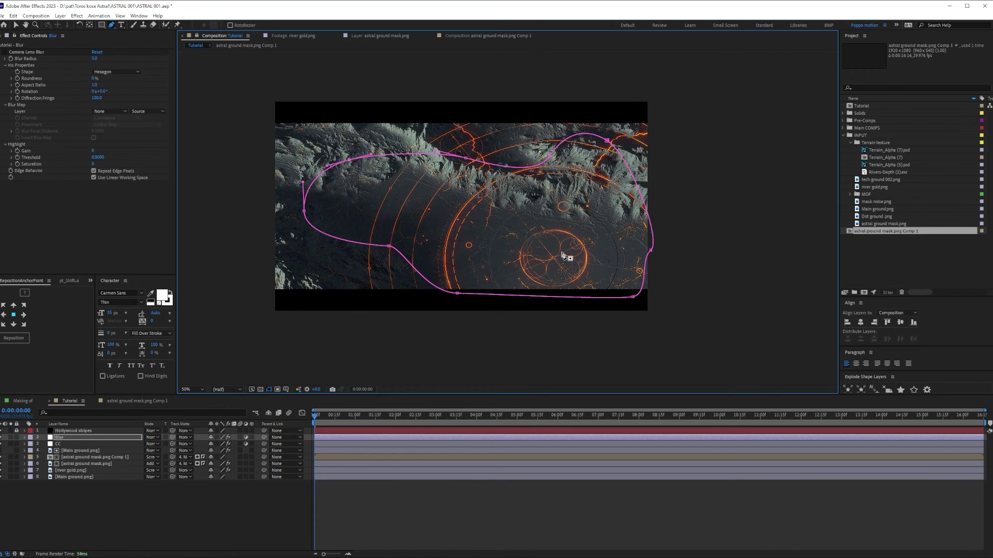
pyautogui.click(549, 156)
pyautogui.press('Delete')
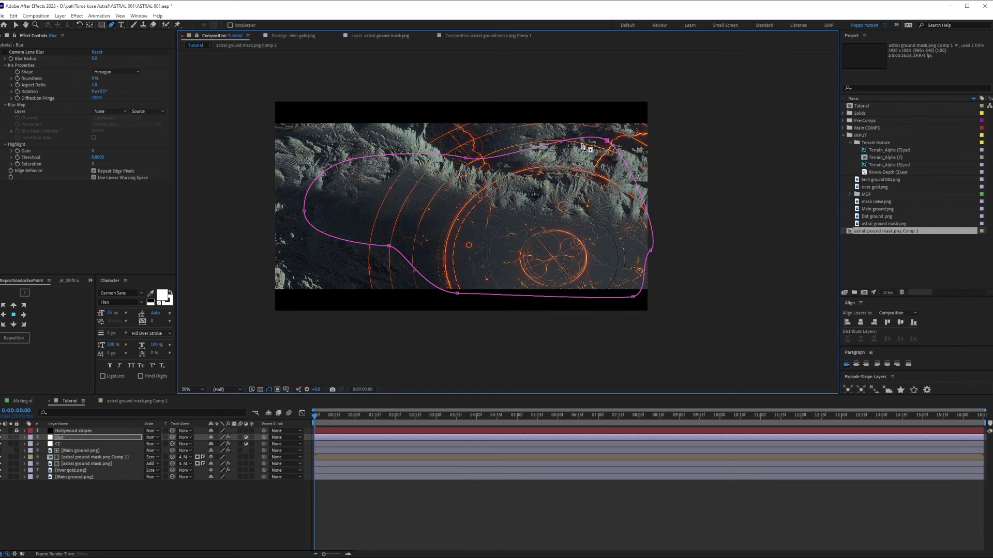
pyautogui.moveTo(607, 141); pyautogui.dragTo(603, 155)
pyautogui.click(68, 439)
pyautogui.click(4, 52)
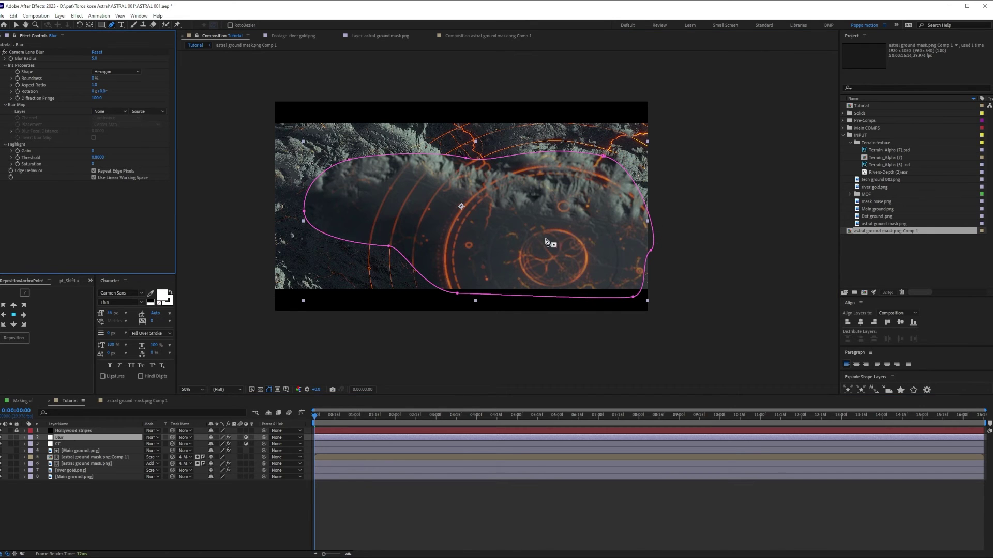
# Step: Set Mask 1 on the Blur layer to Subtract so only the frame's outer areas are blurred
pyautogui.click(74, 439)
pyautogui.press('m')
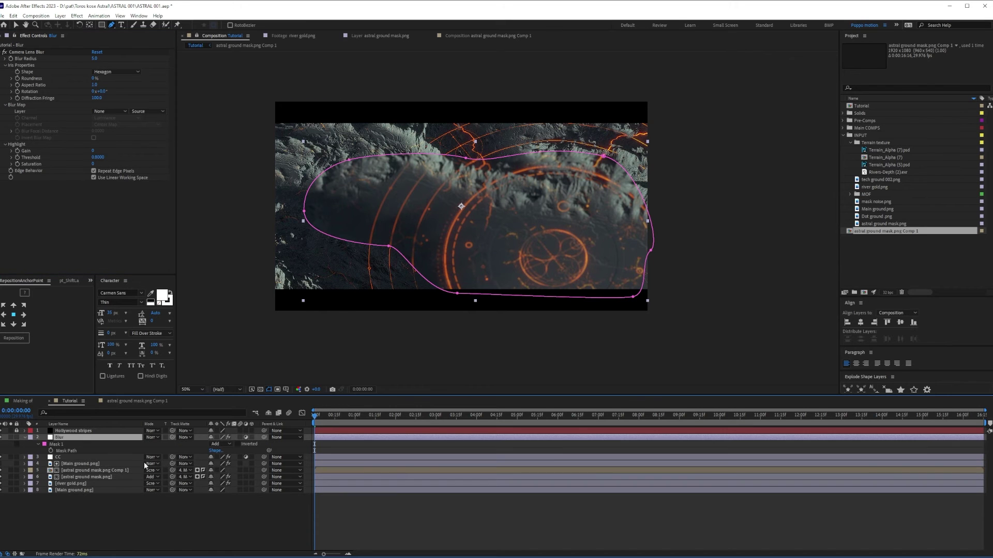
pyautogui.click(221, 444)
pyautogui.click(227, 470)
# Step: Feather Mask 1 on the Blur layer by about 143 pixels
pyautogui.press('f')
pyautogui.press('F2')
pyautogui.scroll(3, 410, 239)
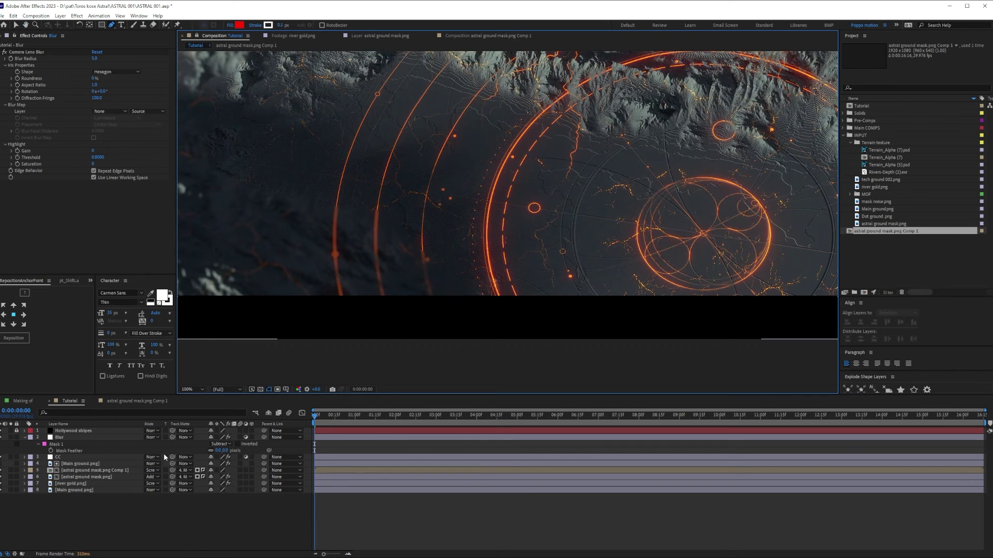
pyautogui.moveTo(222, 450); pyautogui.dragTo(296, 450)
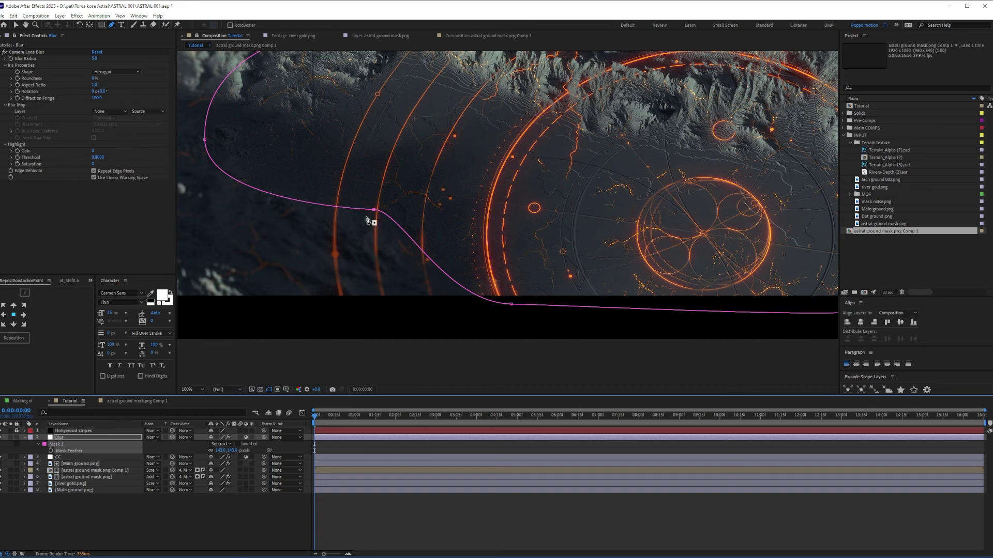
# Step: Slightly adjust the Blur layer's mask point near the upper-right terrain
pyautogui.scroll(-2, 492, 253)
pyautogui.moveTo(542, 184); pyautogui.dragTo(496, 215)
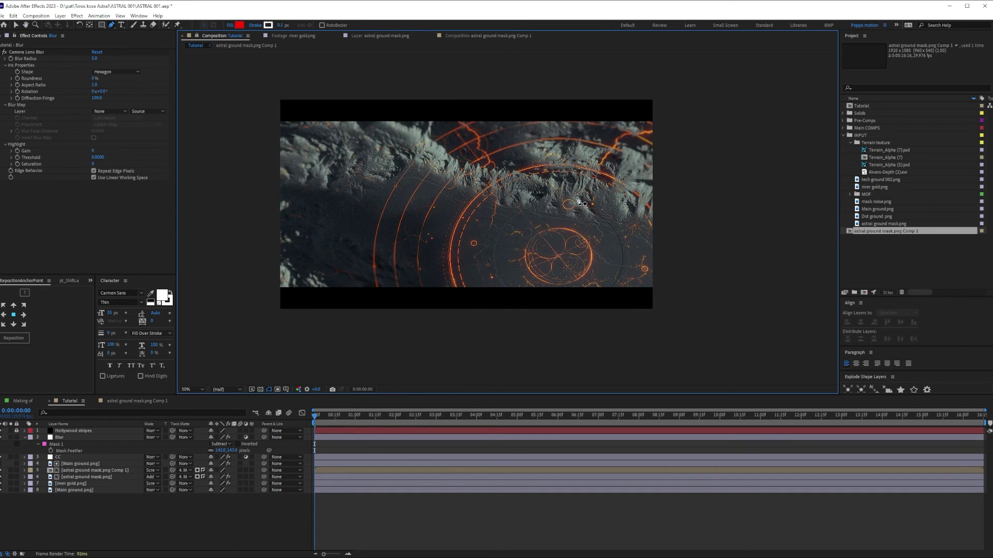
pyautogui.click(59, 437)
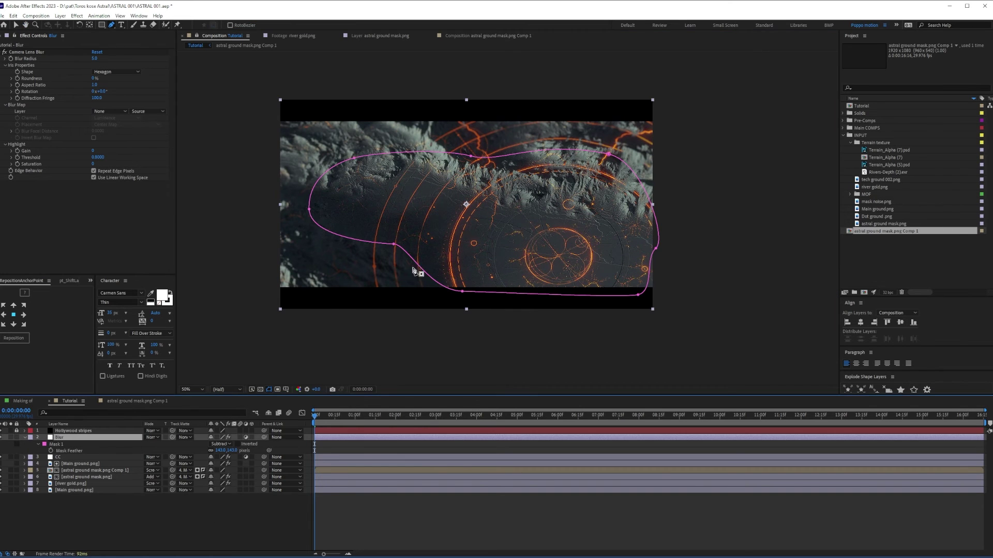
pyautogui.click(597, 162)
pyautogui.moveTo(597, 164); pyautogui.dragTo(604, 161)
# Step: Set the Camera Lens Blur radius to 1.5 and its iris aspect ratio to 1.3
pyautogui.click(95, 58)
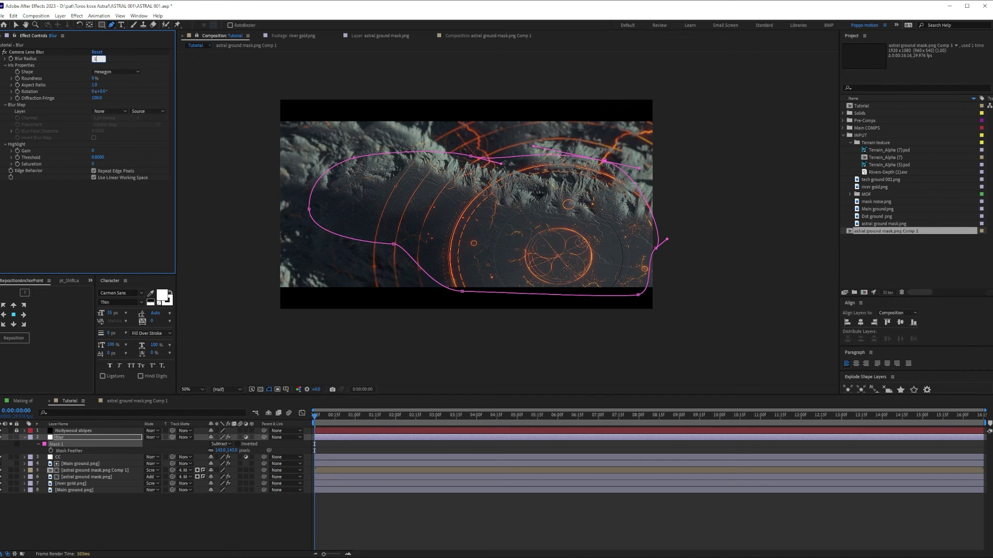
pyautogui.write('1.5')
pyautogui.press('Return')
pyautogui.click(58, 505)
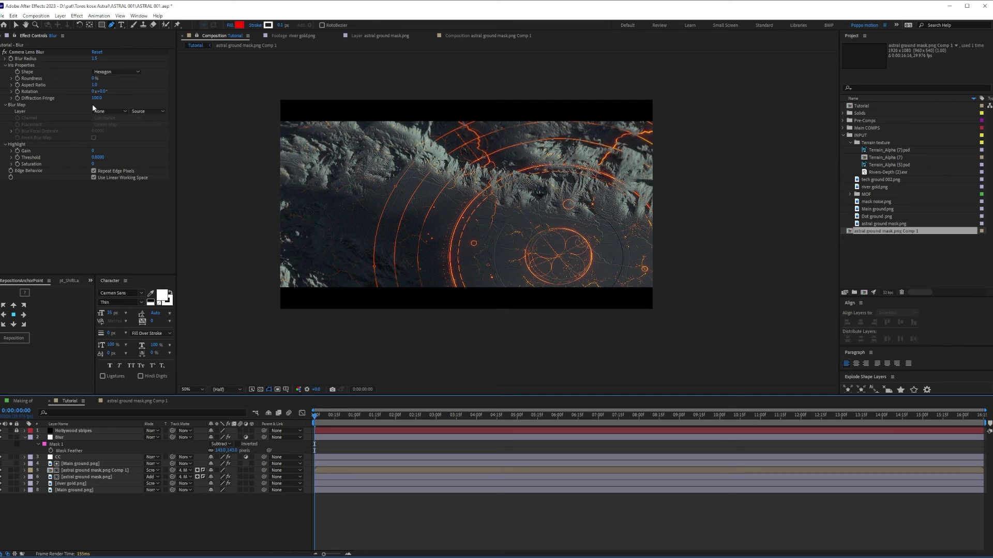
pyautogui.click(95, 84)
pyautogui.press('Return')
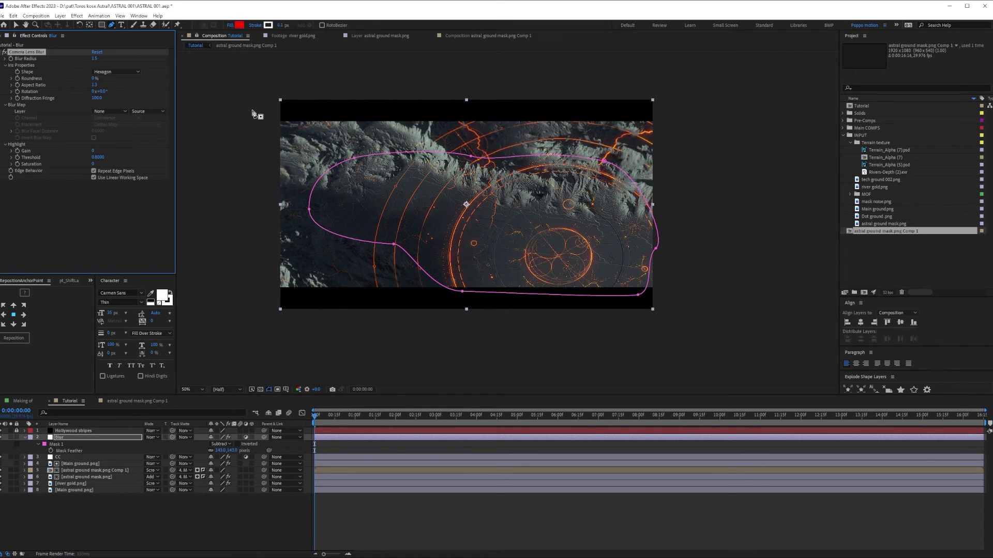
pyautogui.click(229, 539)
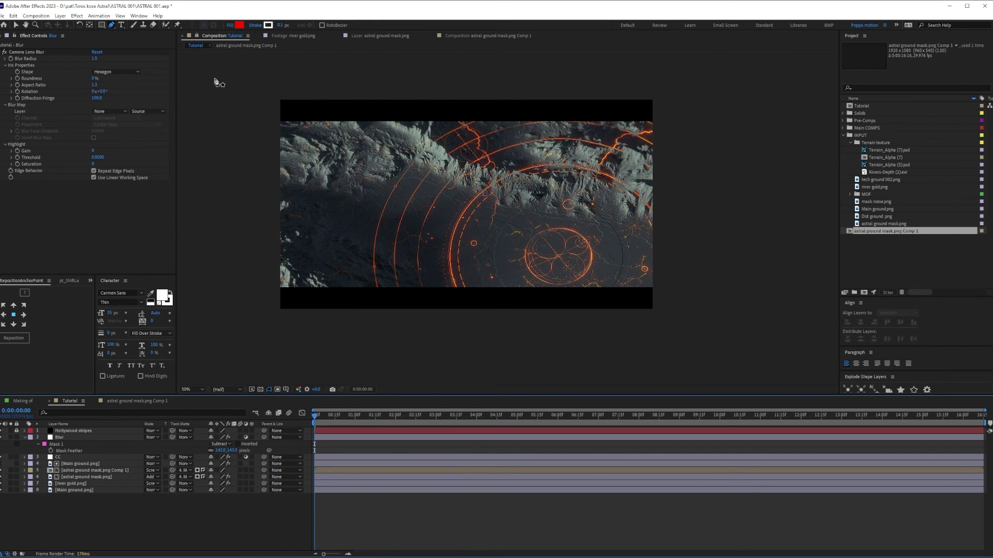
# Step: Open the Title composition from the Pre-Comps folder and examine its two text layers
pyautogui.scroll(2, 511, 224)
pyautogui.moveTo(432, 219); pyautogui.dragTo(506, 219)
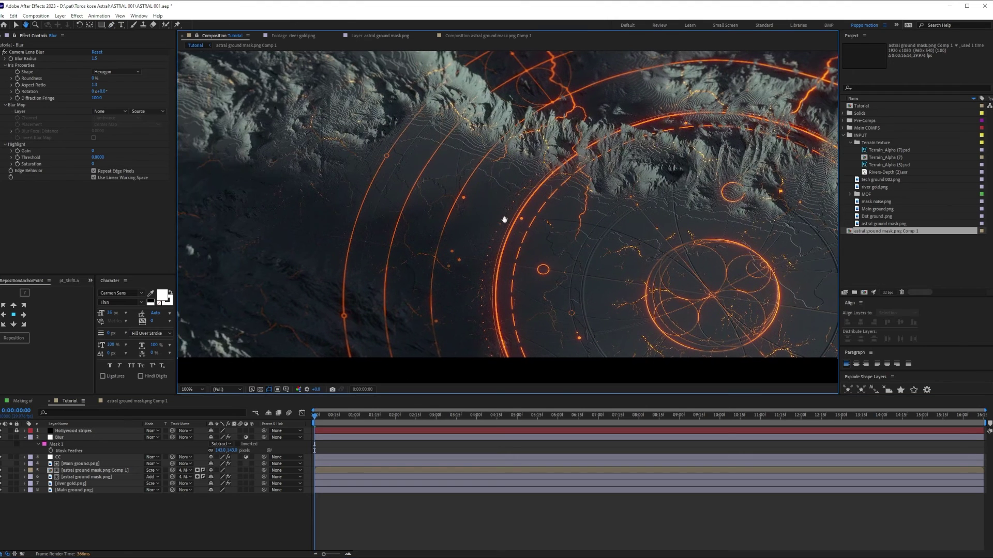
pyautogui.press('g')
pyautogui.click(110, 523)
pyautogui.click(843, 121)
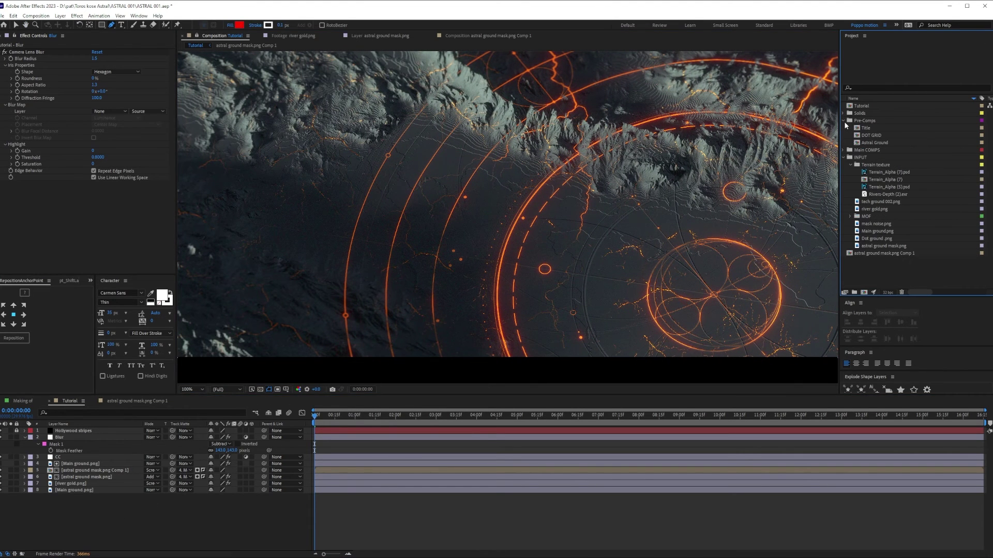
pyautogui.click(864, 128)
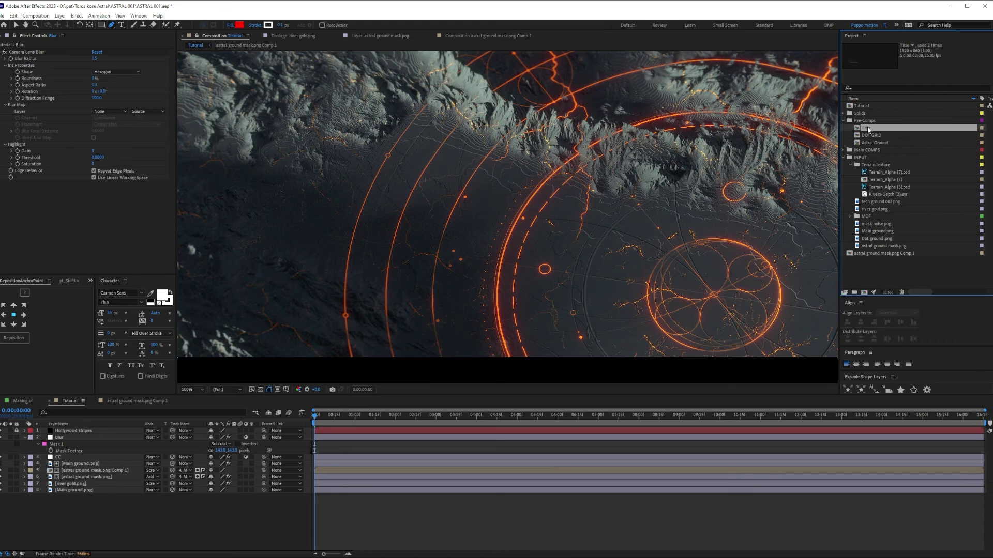
pyautogui.doubleClick(868, 130)
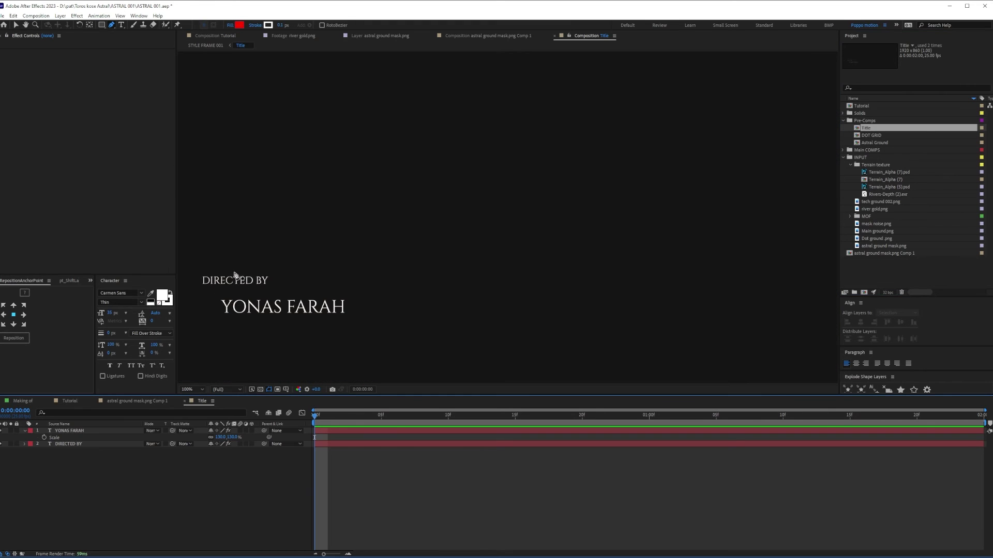
pyautogui.click(222, 307)
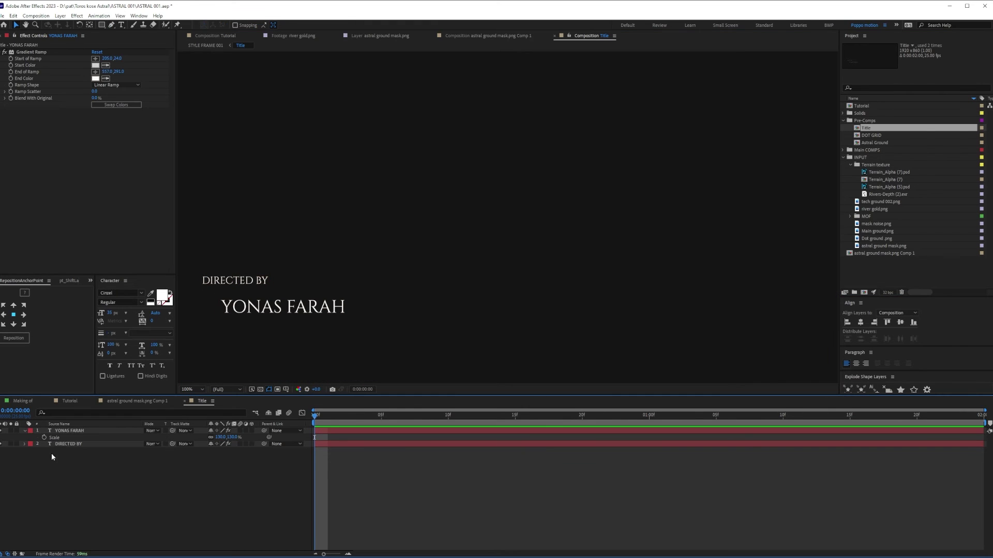
pyautogui.click(25, 431)
pyautogui.scroll(-2, 412, 241)
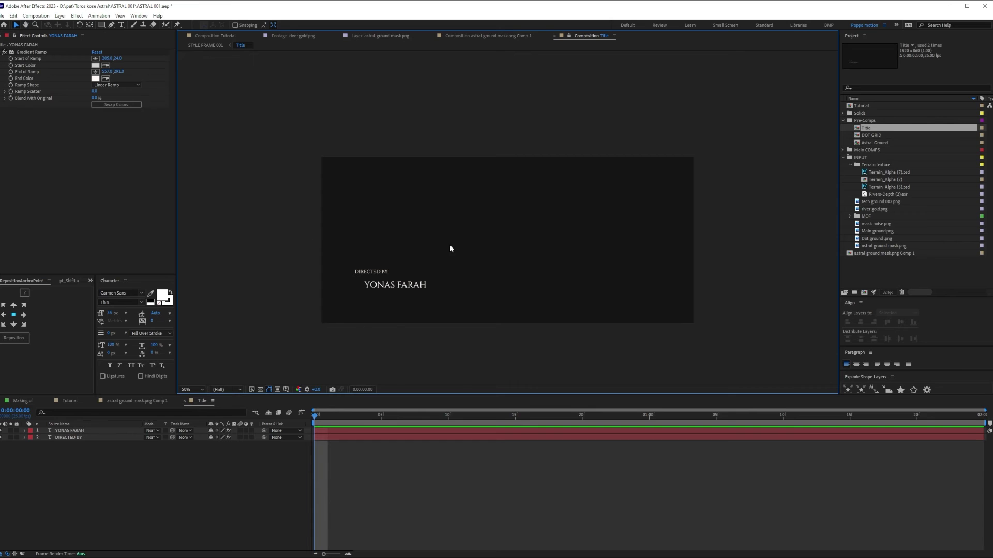
pyautogui.click(372, 275)
pyautogui.click(380, 286)
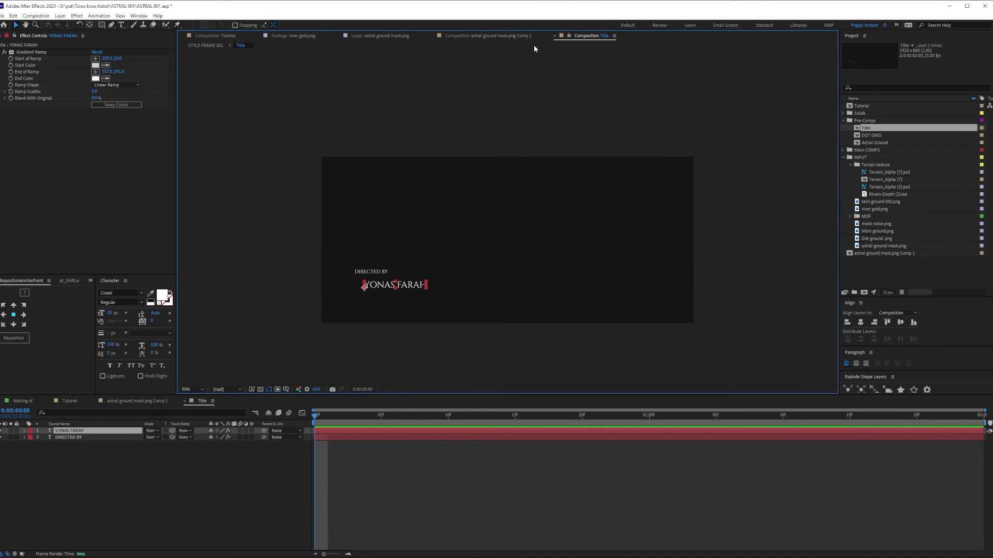
# Step: Place the Title composition in the Tutorial composition between Hollywood stripes and Blur, and collapse the Blur layer's properties
pyautogui.click(209, 35)
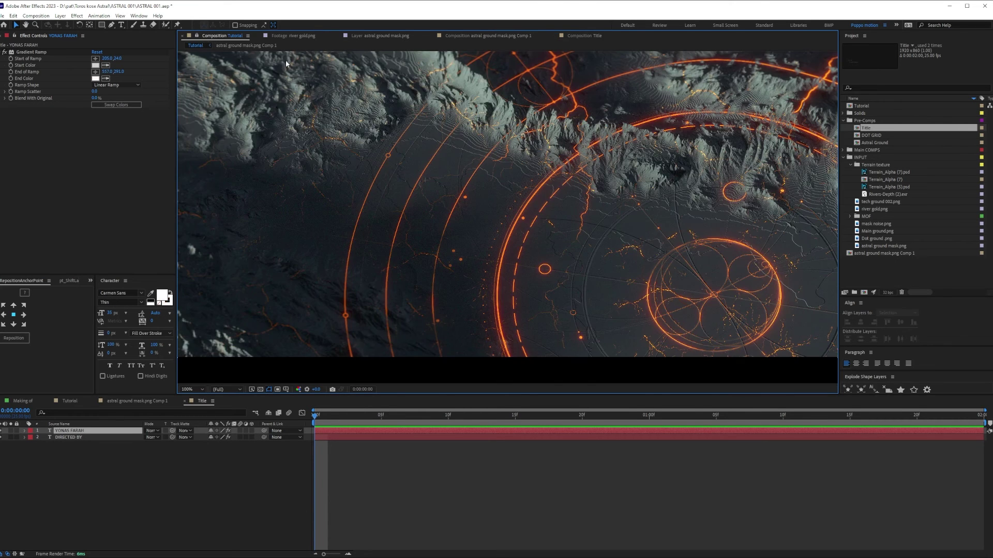
pyautogui.moveTo(106, 426); pyautogui.dragTo(134, 415)
pyautogui.moveTo(868, 127); pyautogui.dragTo(62, 434)
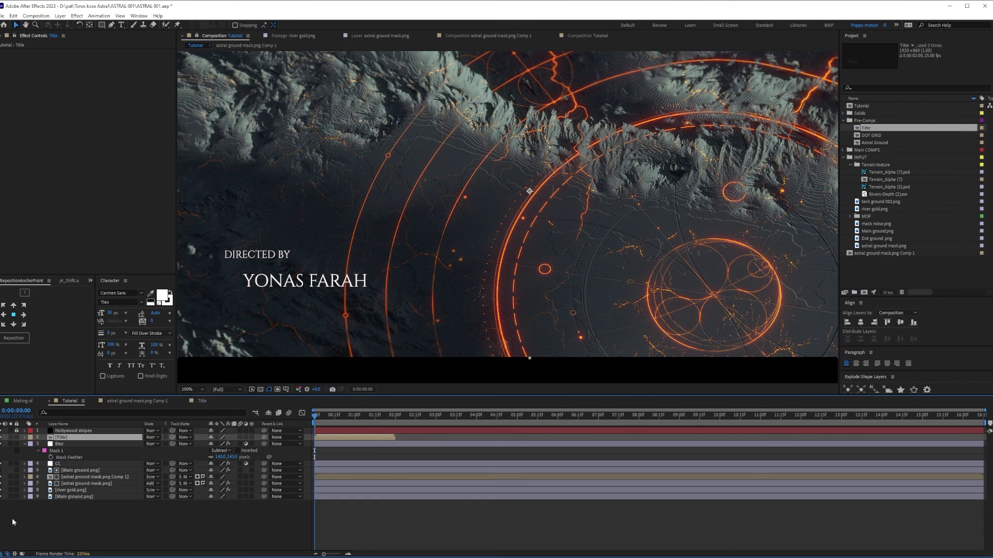
pyautogui.click(24, 444)
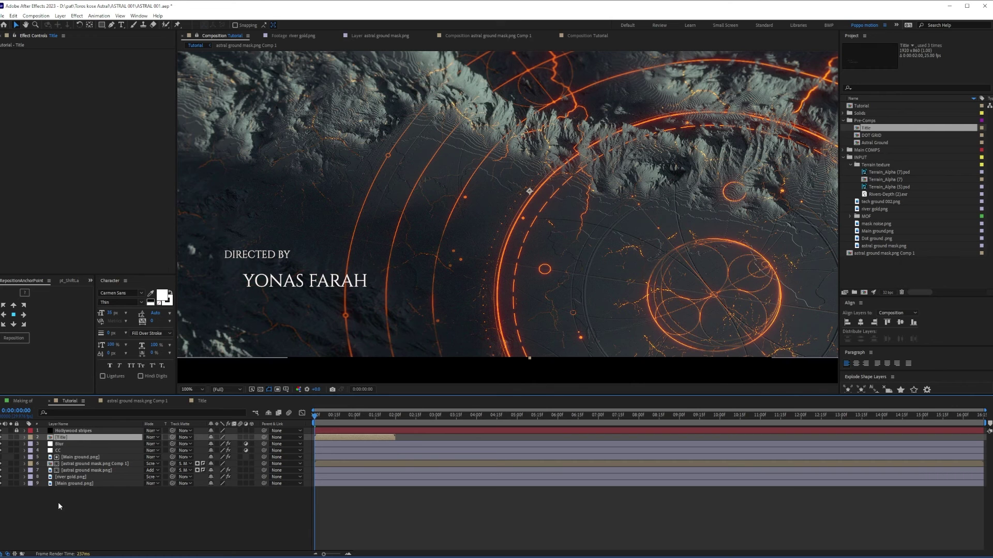
pyautogui.click(67, 450)
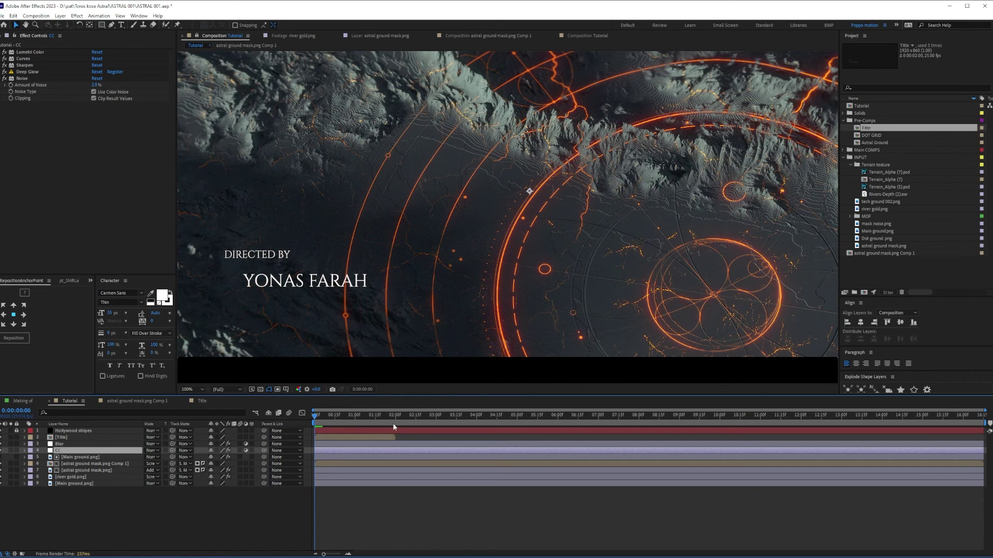
# Step: Duplicate the Title layer in the Tutorial composition, hide the upper copy and select the lower one
pyautogui.click(158, 526)
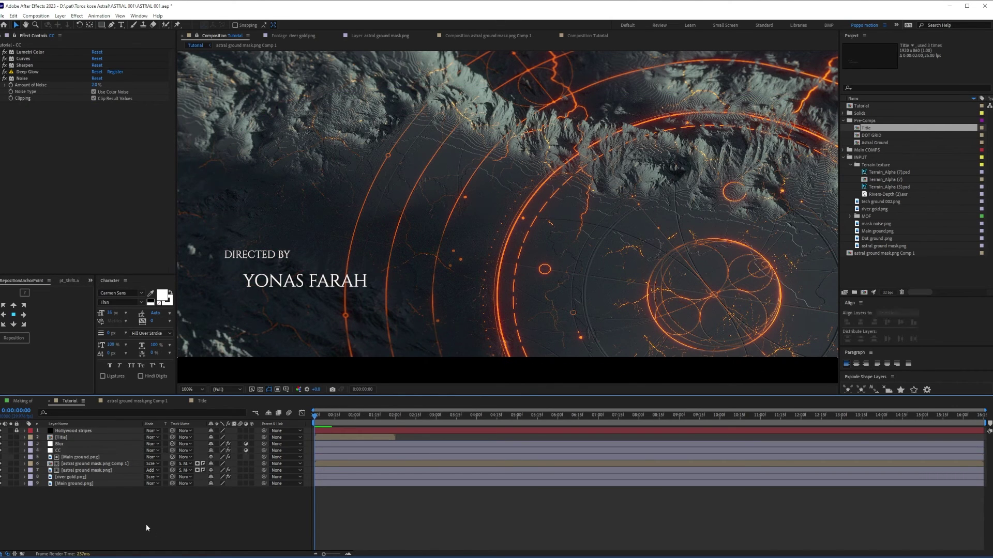
pyautogui.click(70, 437)
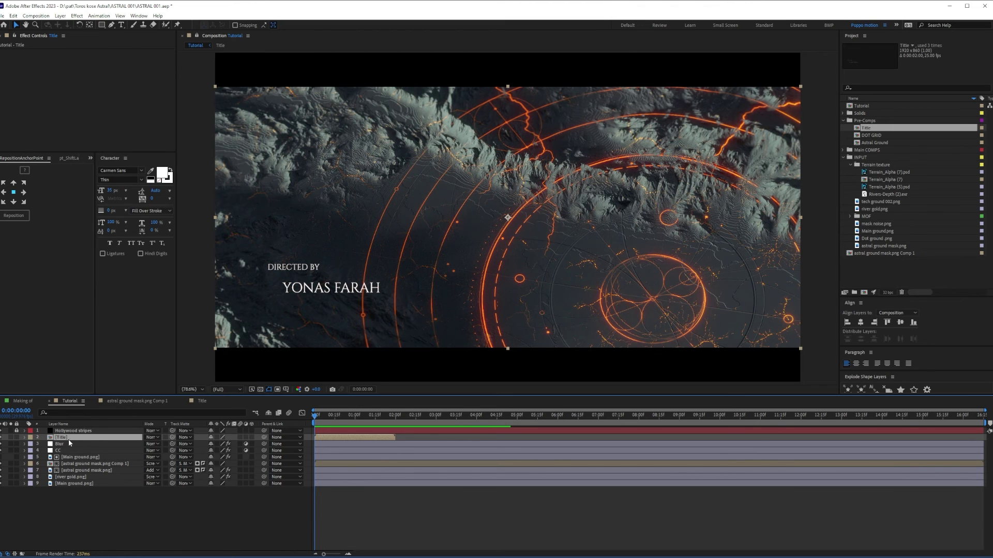
pyautogui.hotkey('ctrl', 'd')
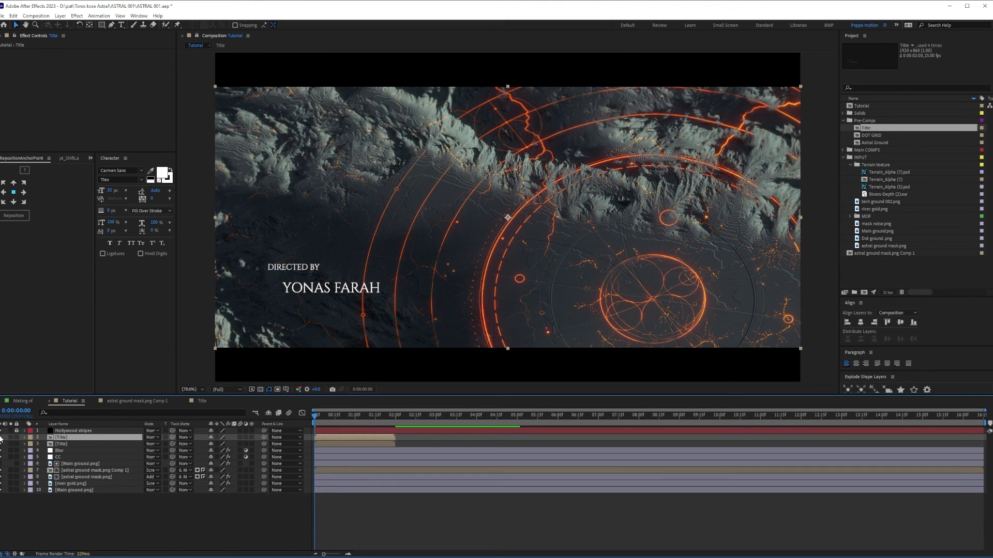
pyautogui.click(80, 446)
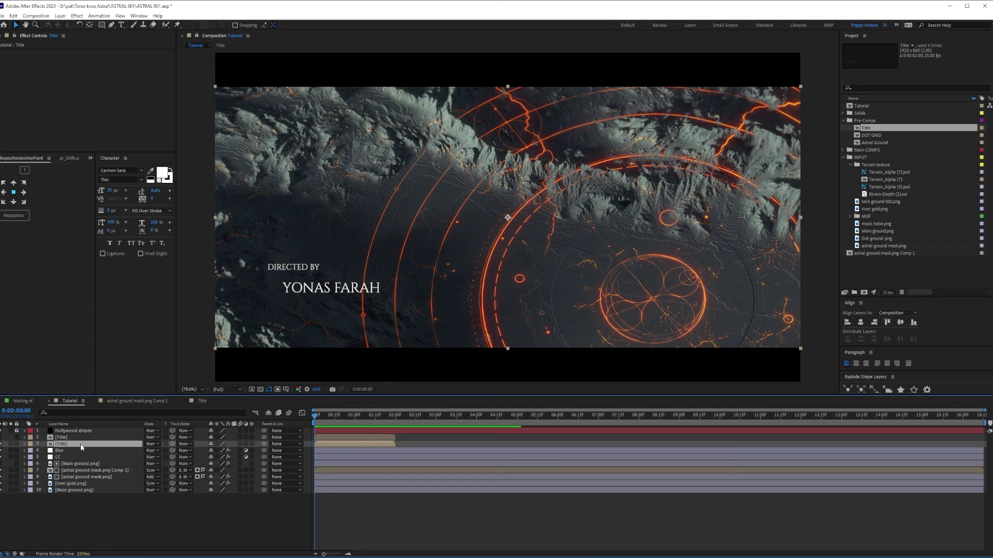
# Step: Apply Gradient Ramp to the lower Title layer, starting just before the DIRECTED BY line and ending above the end of the name
pyautogui.hotkey('ctrl', 'space')
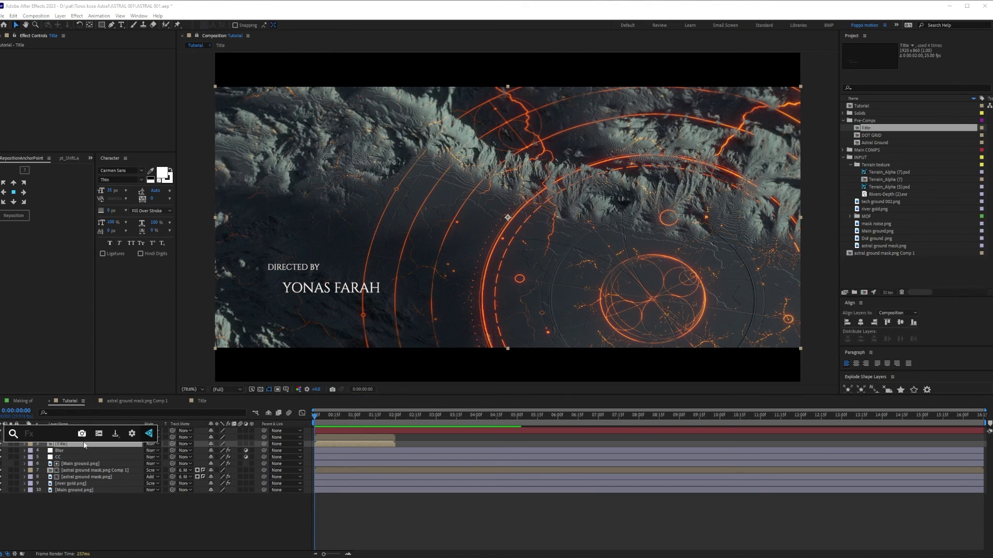
pyautogui.write('gra')
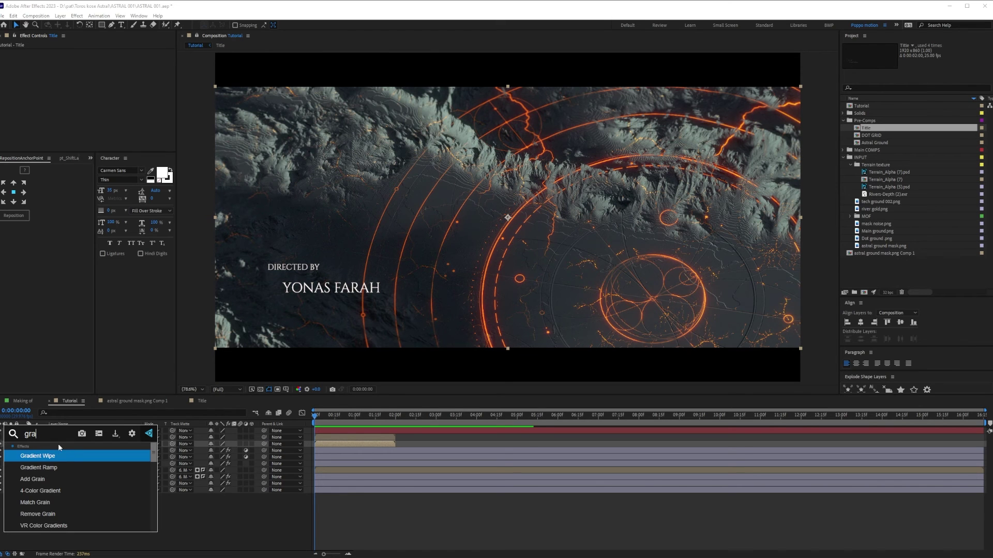
pyautogui.click(49, 468)
pyautogui.click(95, 59)
pyautogui.click(260, 253)
pyautogui.click(96, 71)
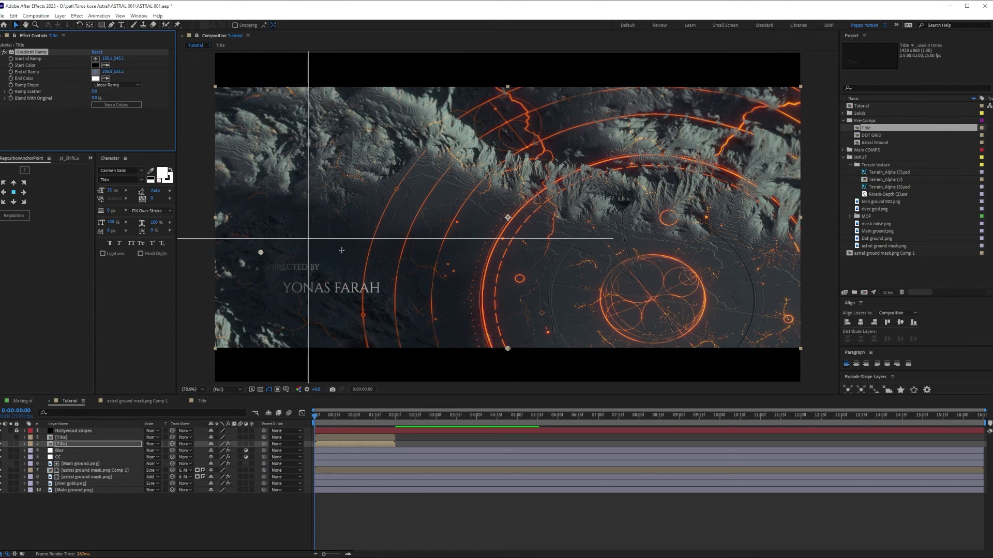
pyautogui.click(367, 265)
# Step: Set the Gradient Ramp's end color to a golden orange
pyautogui.click(107, 78)
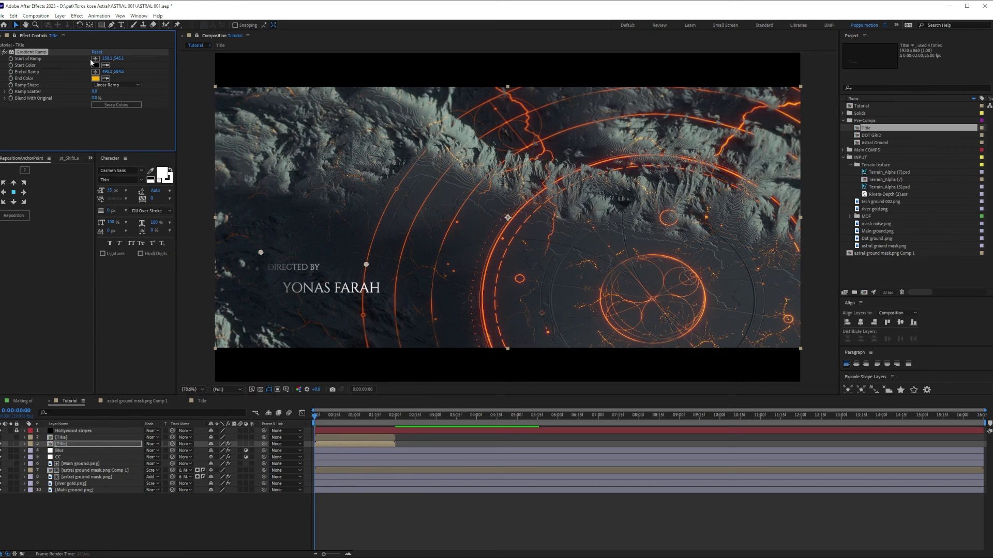
pyautogui.click(94, 78)
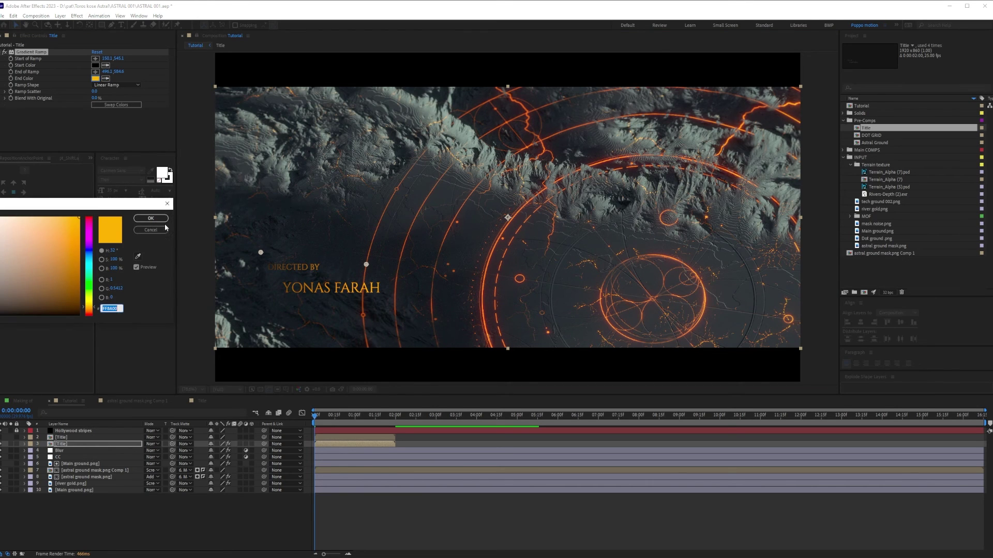
pyautogui.press('Return')
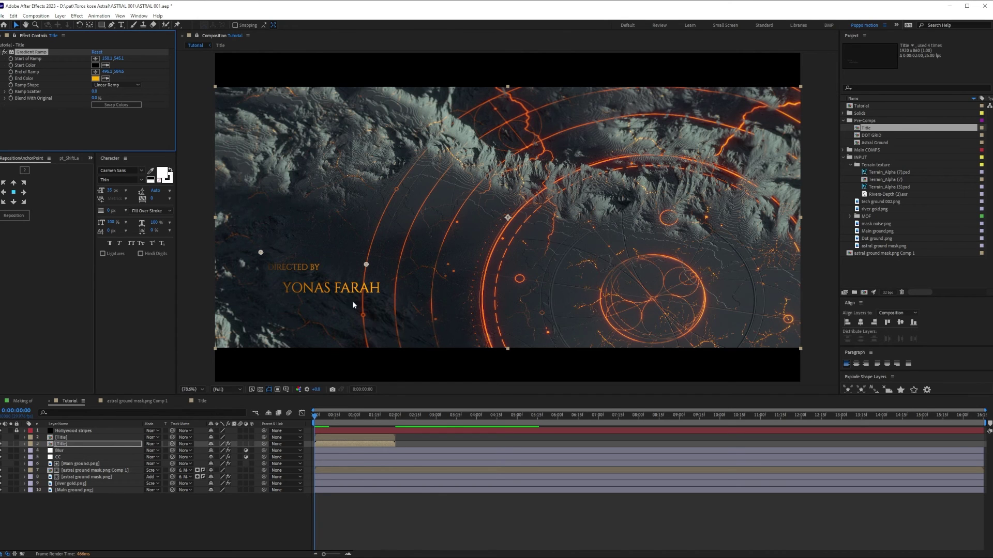
# Step: Apply Roughen Edges to the lower Title layer and set its border to 2.20
pyautogui.hotkey('ctrl', 'space')
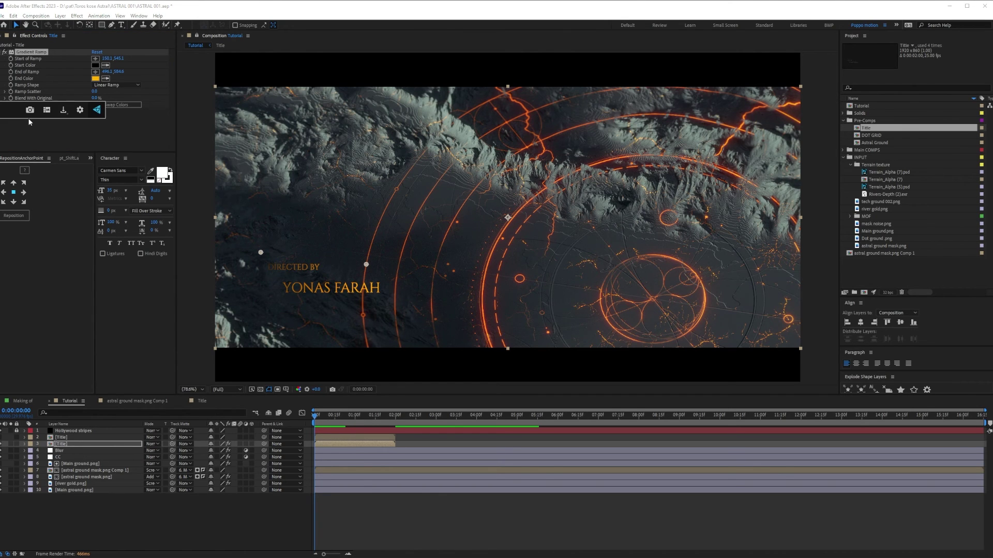
pyautogui.write('rough')
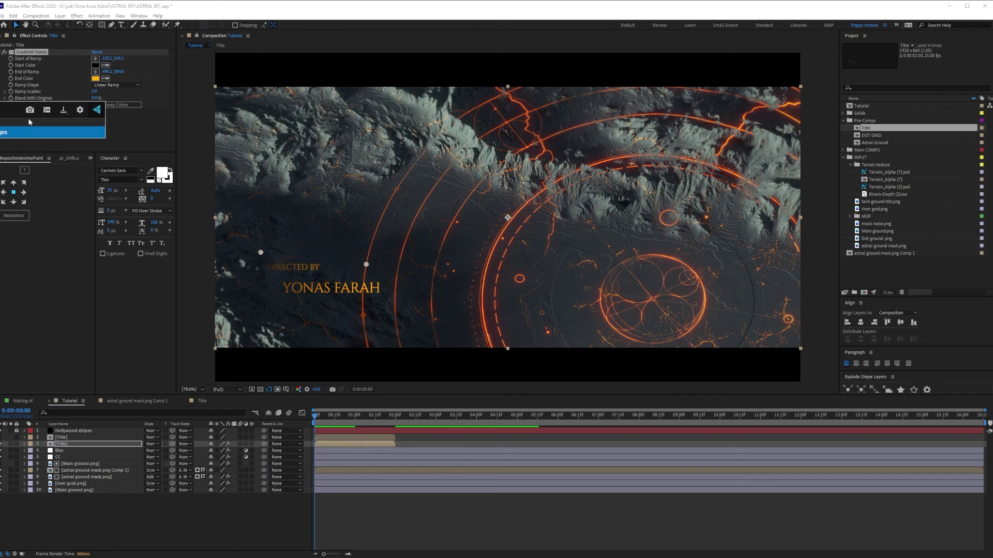
pyautogui.press('Return')
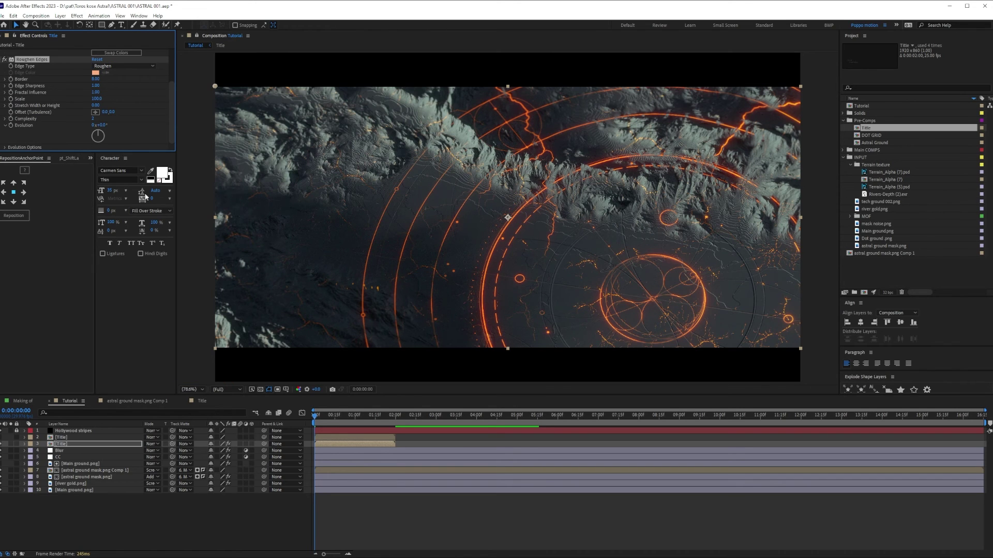
pyautogui.moveTo(94, 78); pyautogui.dragTo(66, 76)
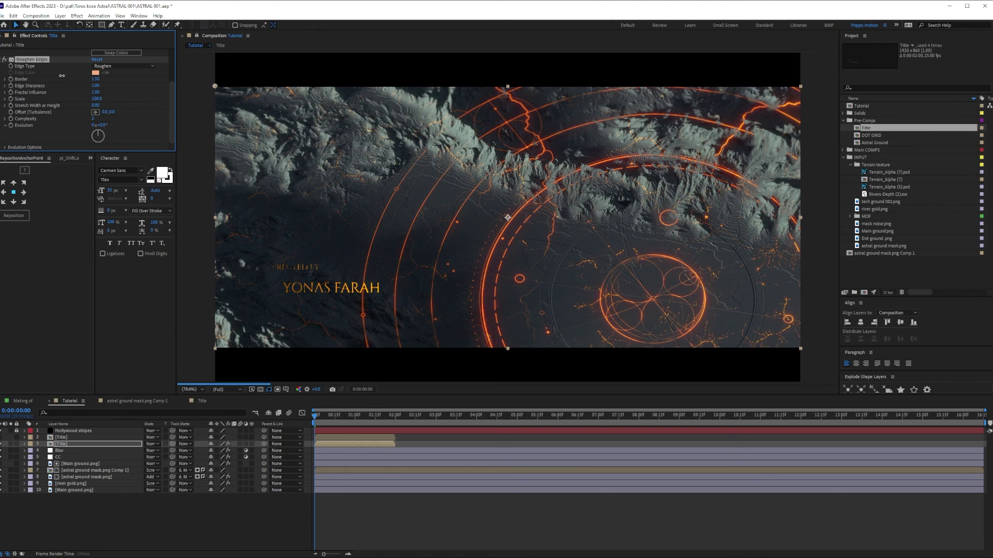
pyautogui.moveTo(63, 75); pyautogui.dragTo(65, 75)
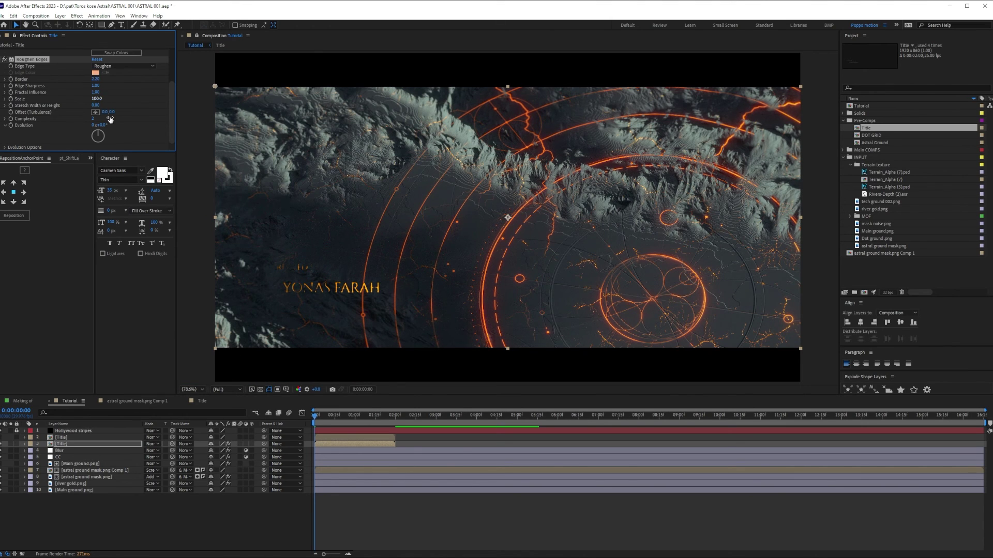
# Step: Solo the lower Title layer and refine its Roughen Edges texture, setting the scale to 24
pyautogui.scroll(1, 351, 291)
pyautogui.moveTo(293, 291); pyautogui.dragTo(433, 254)
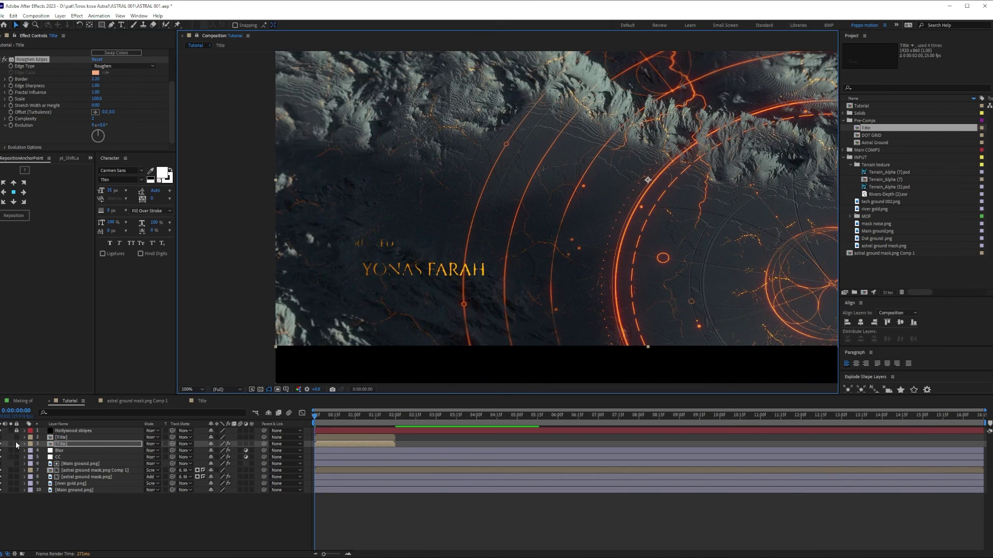
pyautogui.click(11, 443)
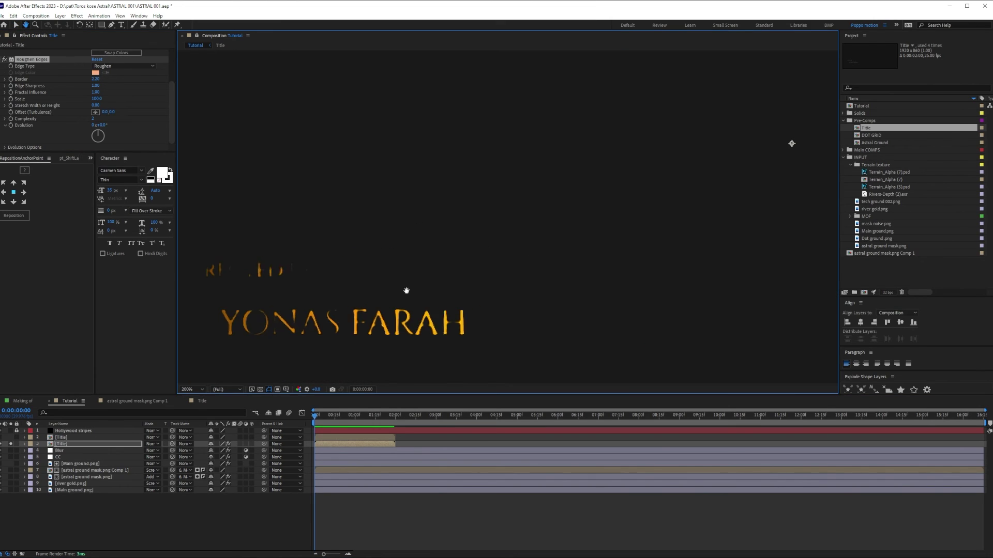
pyautogui.moveTo(96, 99); pyautogui.dragTo(68, 99)
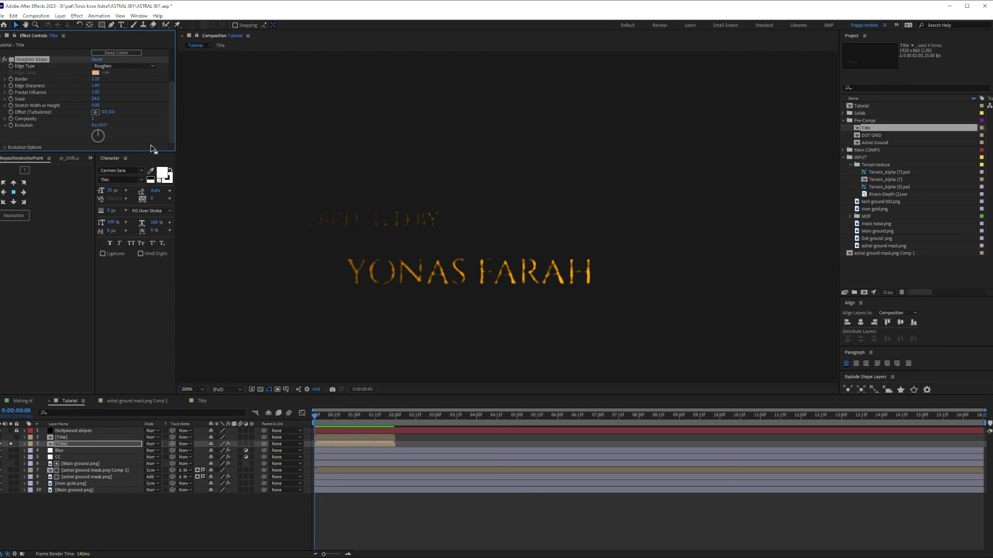
pyautogui.moveTo(92, 118); pyautogui.dragTo(94, 121)
pyautogui.hotkey('ctrl', '`')
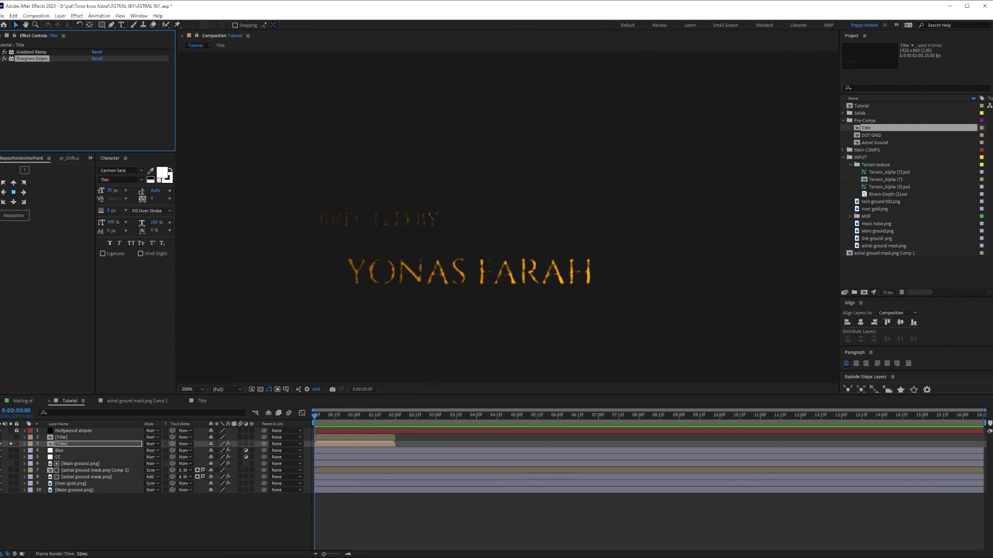
pyautogui.hotkey('ctrl', 's')
# Step: Copy the Lumetri Color effect from the CC layer onto the lower Title layer and collapse its settings
pyautogui.click(67, 444)
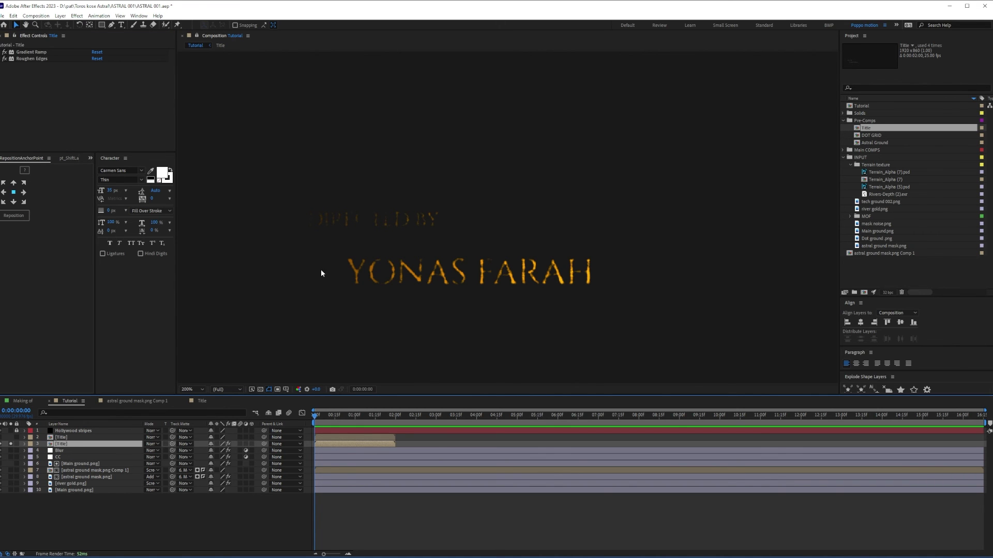
pyautogui.click(71, 456)
pyautogui.click(29, 53)
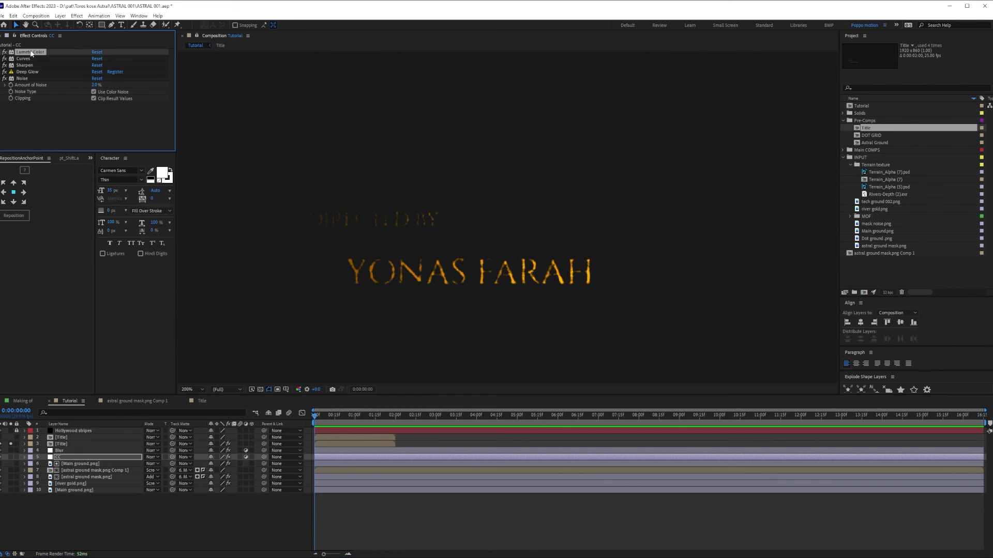
pyautogui.click(83, 443)
pyautogui.hotkey('ctrl', 'v')
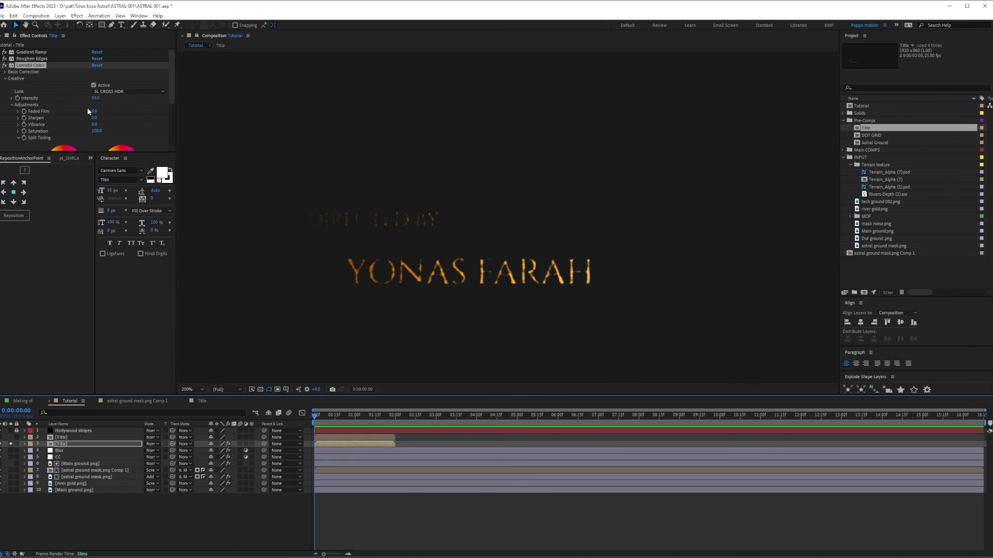
pyautogui.click(2, 66)
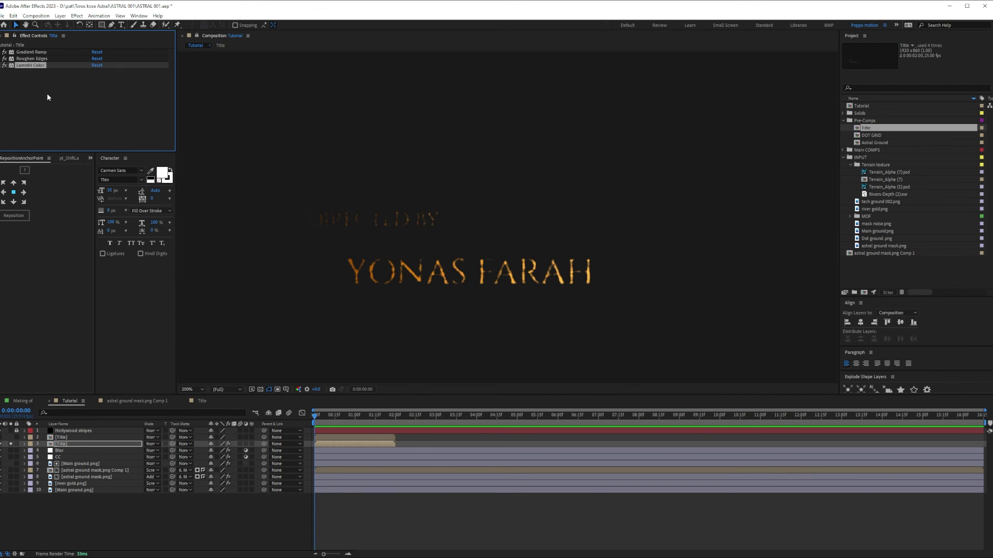
# Step: Copy the Curves, Sharpen and Deep Glow effects from the CC layer onto the lower Title layer
pyautogui.click(60, 458)
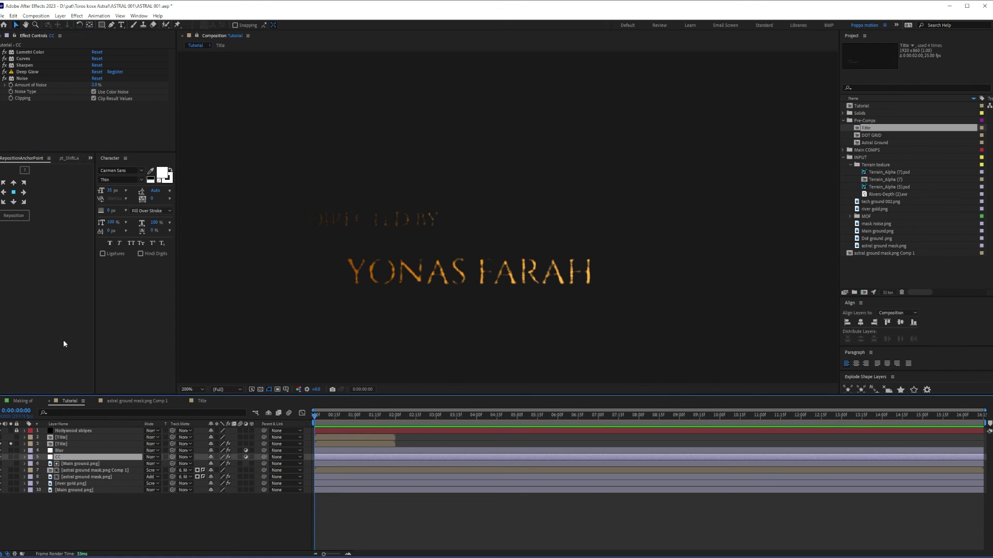
pyautogui.click(22, 73)
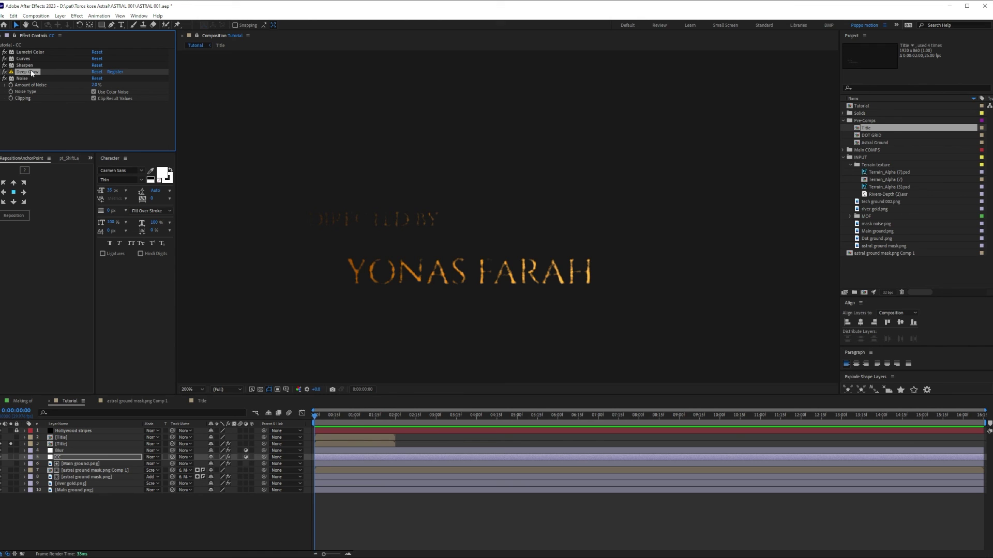
pyautogui.click(24, 58)
pyautogui.keyDown('shift'); pyautogui.click(25, 66); pyautogui.keyUp('shift')
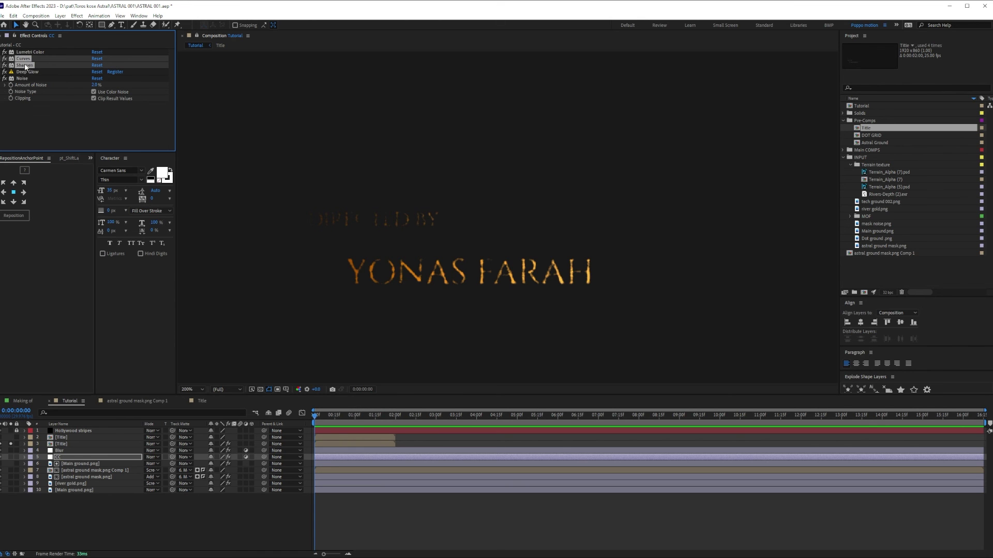
pyautogui.keyDown('shift'); pyautogui.click(26, 72); pyautogui.keyUp('shift')
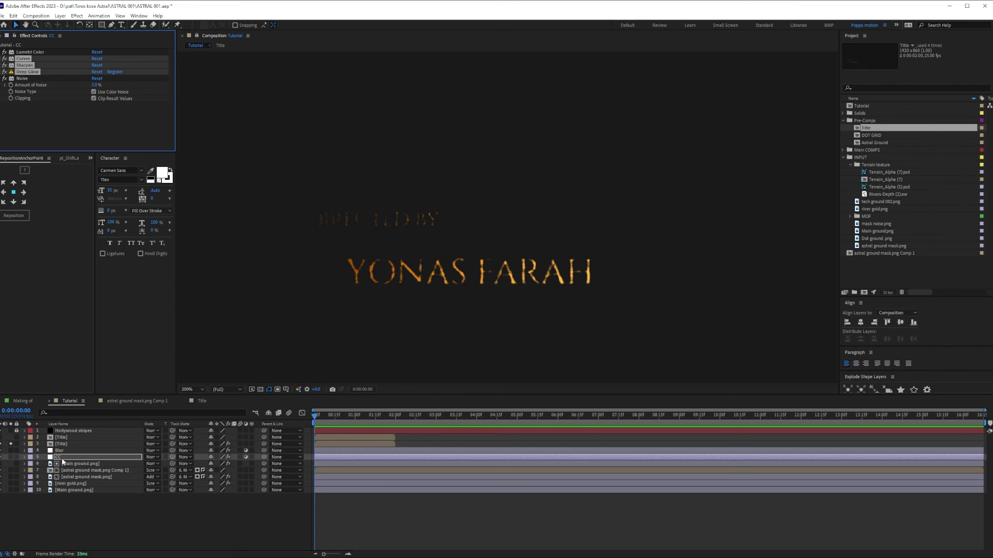
pyautogui.hotkey('ctrl', 'Up')
pyautogui.hotkey('ctrl', 'Up')
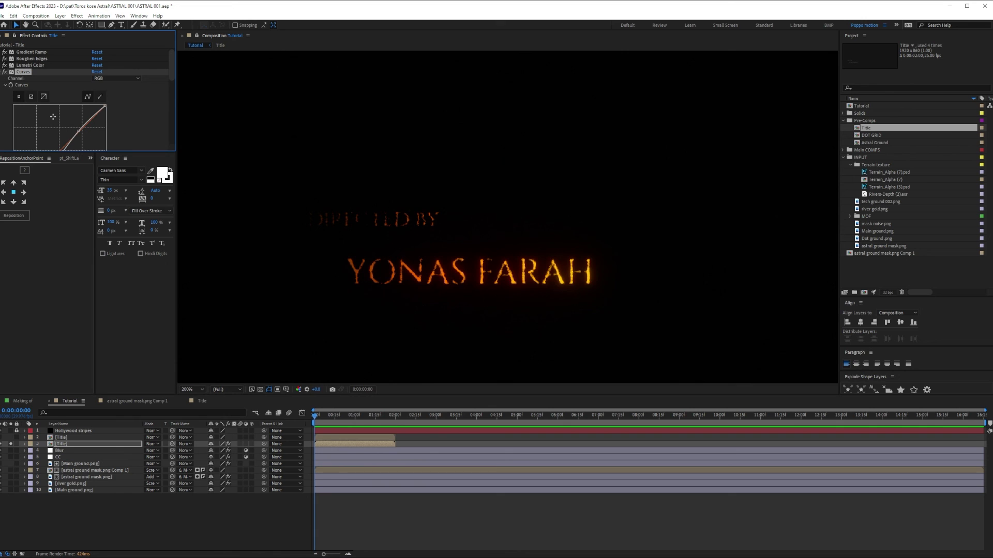
# Step: Unsolo the lower Title layer and enable Unmult in its Deep Glow effect
pyautogui.click(1, 72)
pyautogui.click(11, 444)
pyautogui.press(',')
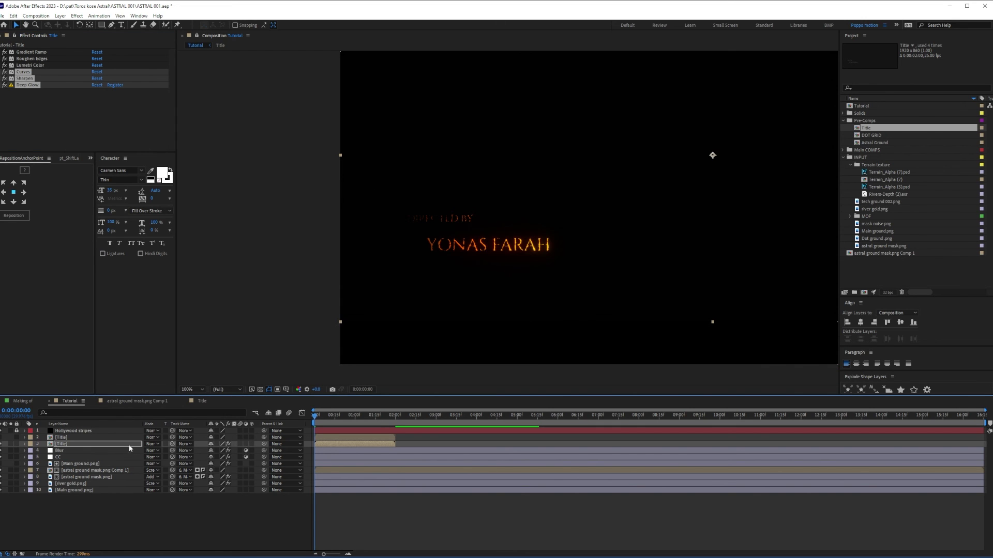
pyautogui.click(128, 444)
pyautogui.click(1, 85)
pyautogui.scroll(-1, 97, 110)
pyautogui.click(100, 148)
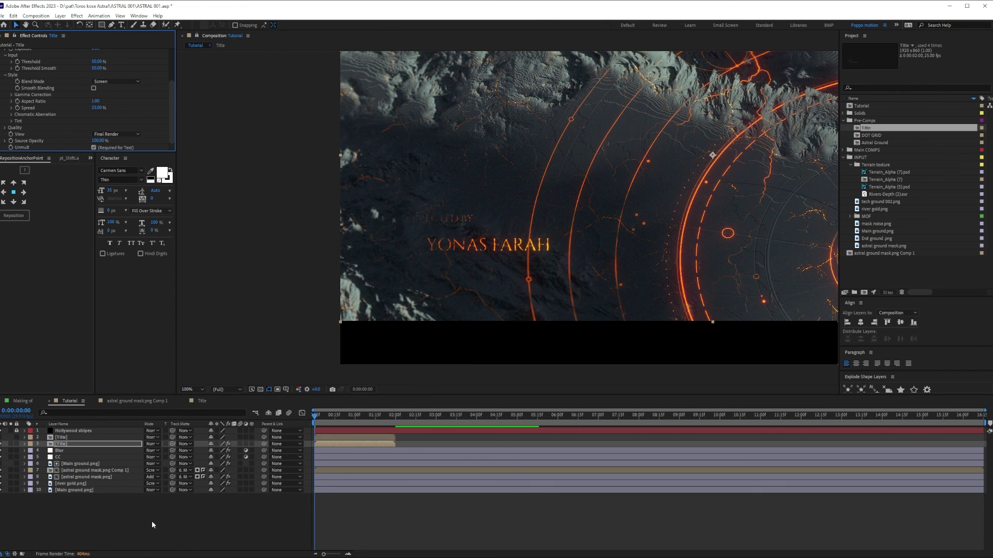
# Step: Show the plain white Title copy, move it beneath the golden glowing copy, and select the glowing copy
pyautogui.scroll(2, 445, 256)
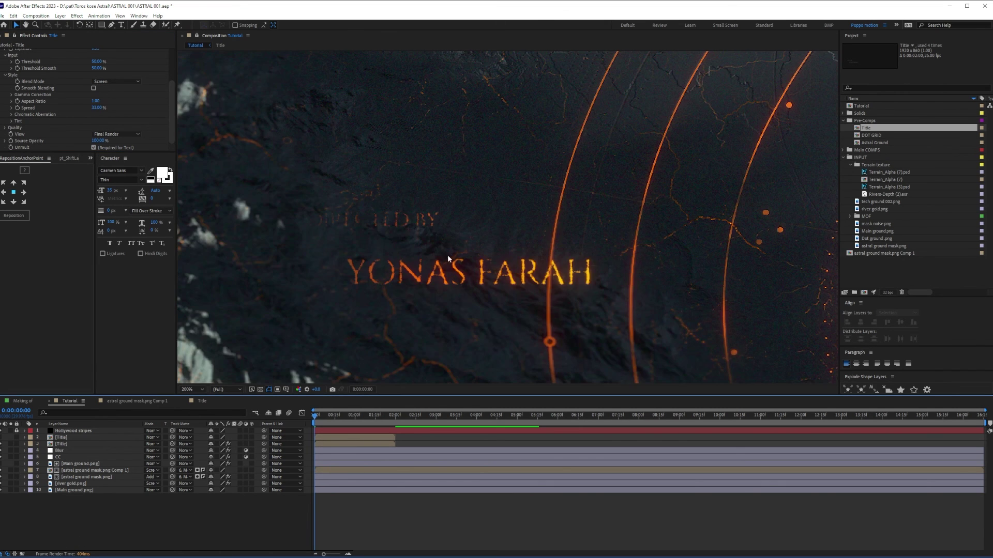
pyautogui.moveTo(454, 259); pyautogui.dragTo(450, 259)
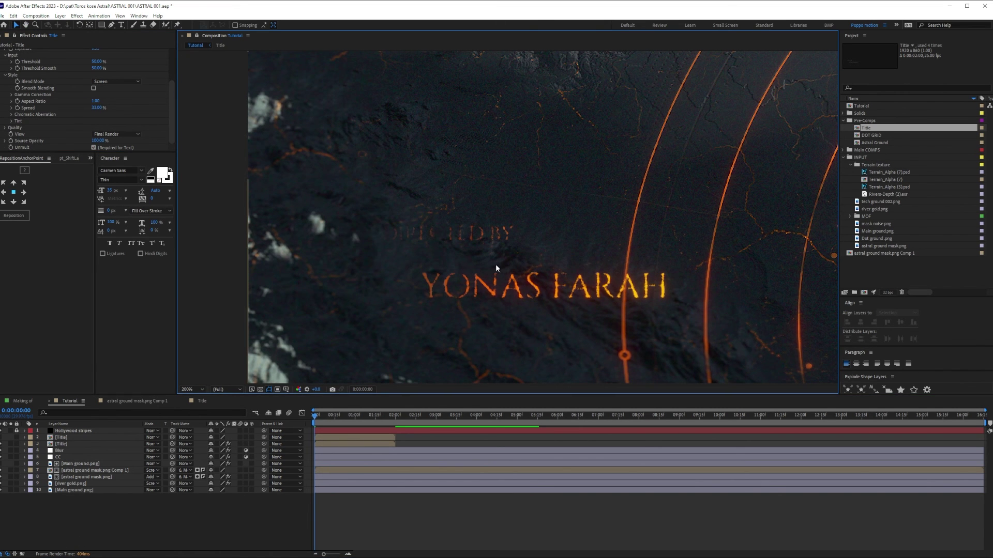
pyautogui.click(59, 444)
pyautogui.click(55, 438)
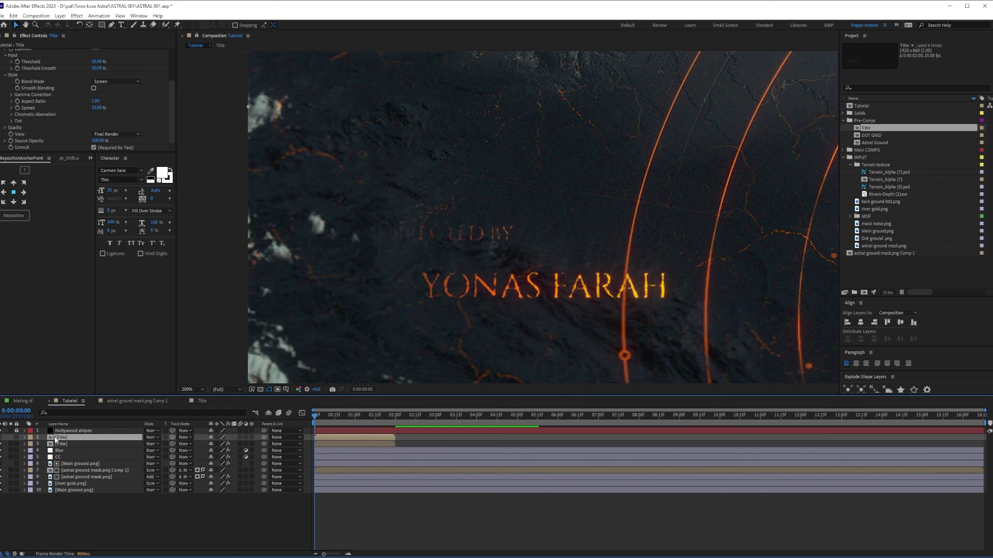
pyautogui.click(1, 438)
pyautogui.moveTo(56, 438); pyautogui.dragTo(56, 448)
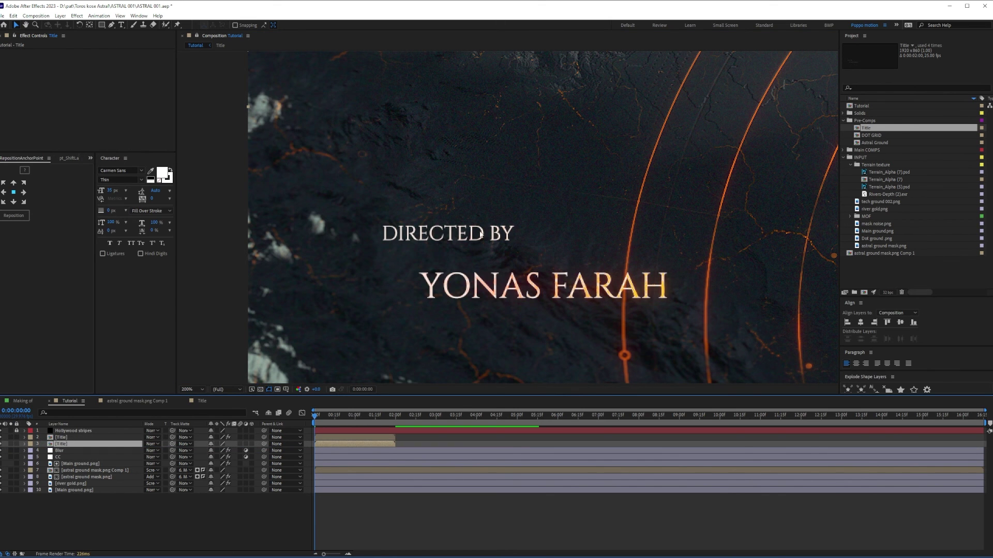
pyautogui.click(367, 242)
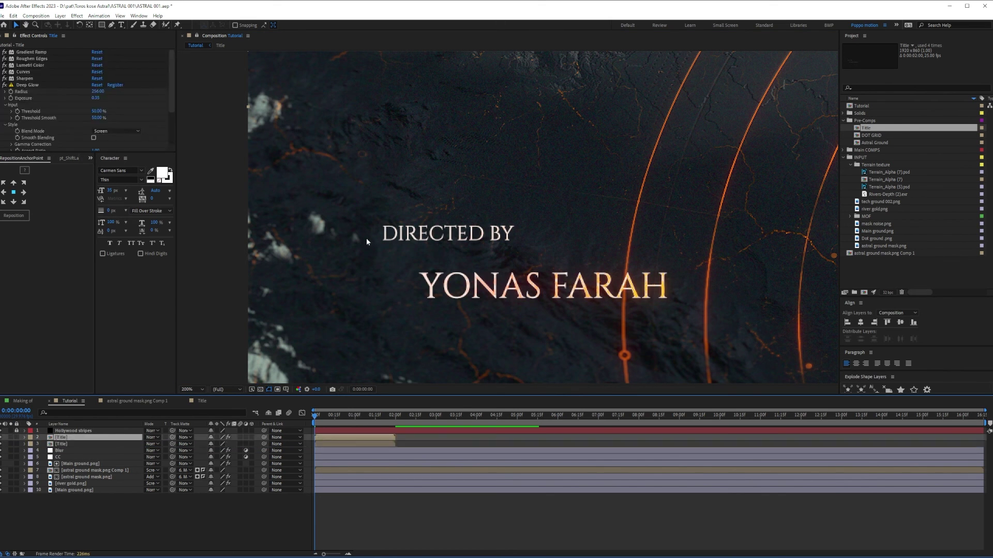
# Step: Collapse the Deep Glow settings and copy the Gradient Ramp effect from the glowing Title layer onto the lower Title layer
pyautogui.click(4, 85)
pyautogui.click(30, 52)
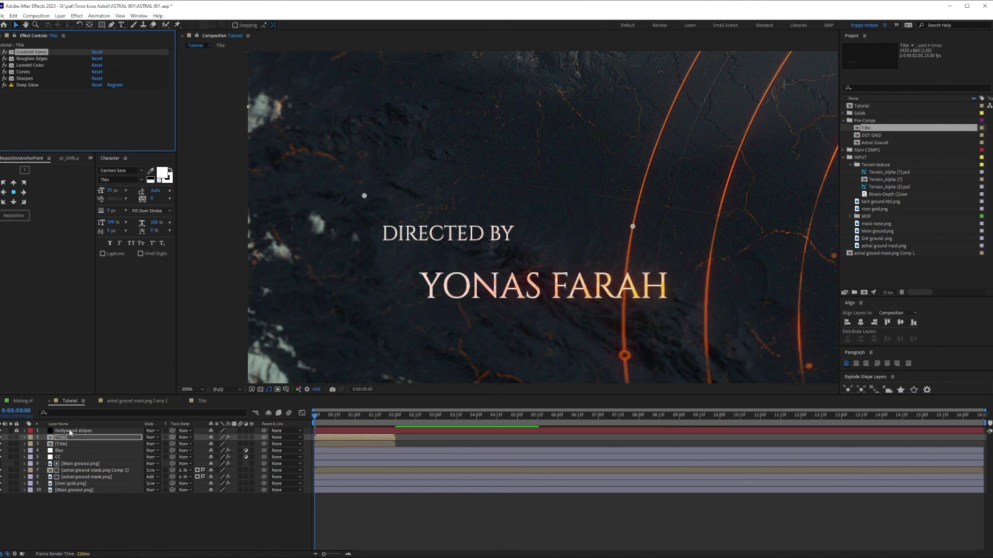
pyautogui.click(64, 444)
pyautogui.hotkey('ctrl', 'v')
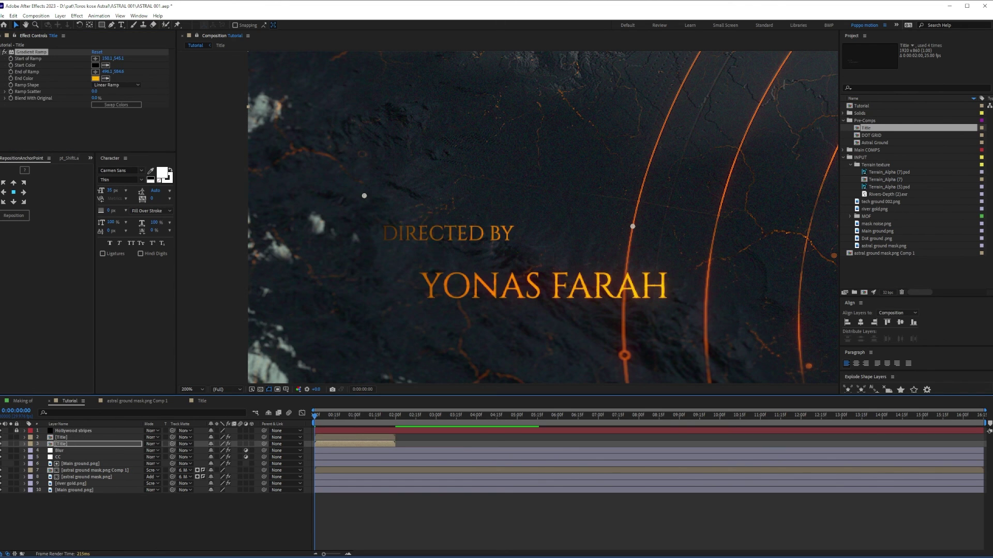
# Step: Reduce the lower Title layer's opacity to 13%
pyautogui.click(97, 443)
pyautogui.press('t')
pyautogui.moveTo(212, 451); pyautogui.dragTo(189, 467)
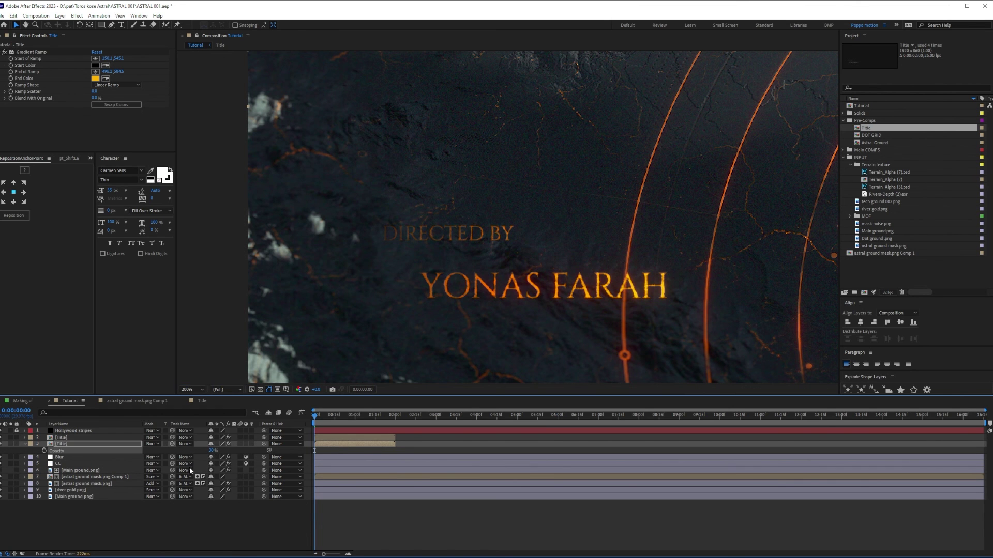
pyautogui.click(204, 527)
pyautogui.scroll(-2, 698, 278)
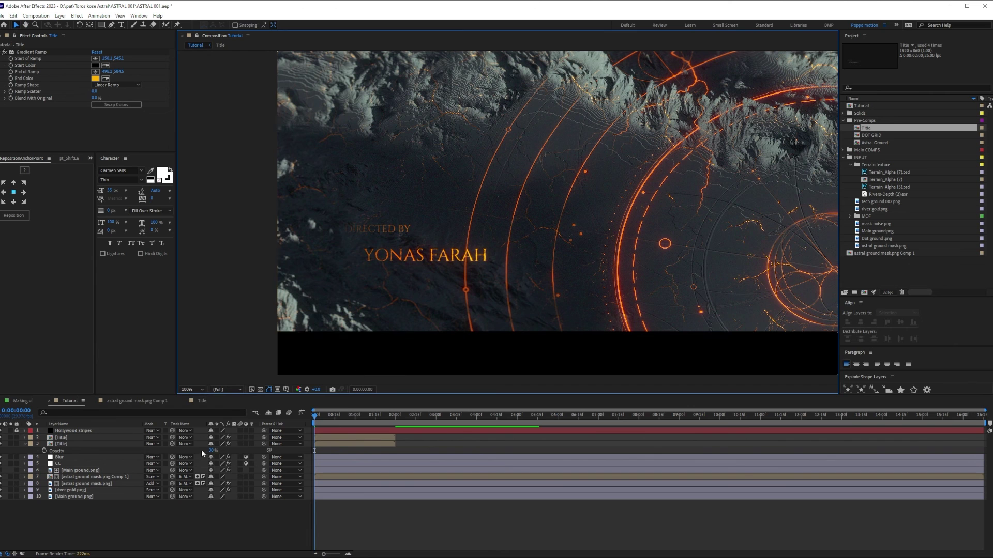
pyautogui.moveTo(210, 450); pyautogui.dragTo(203, 450)
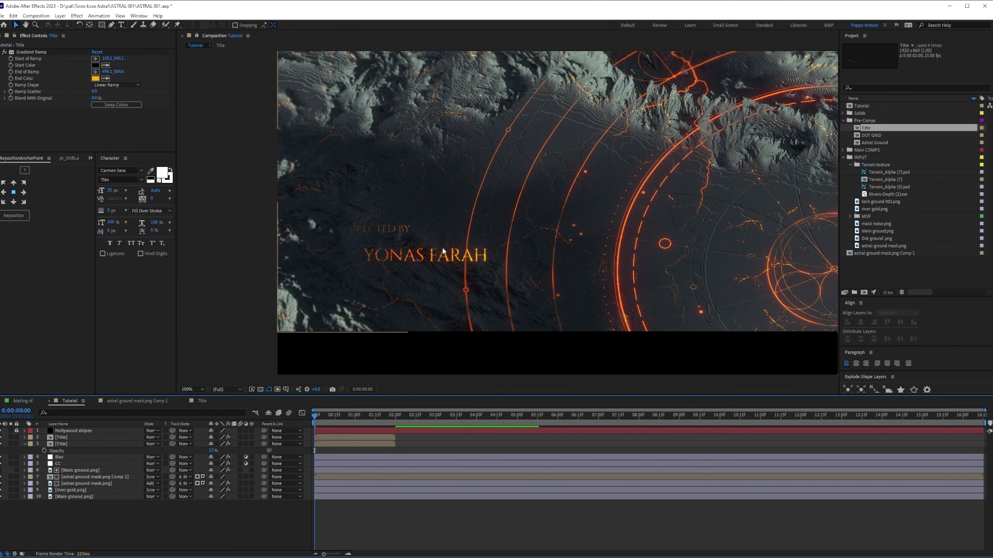
# Step: Move the Gradient Ramp's start point farther left of the title text on both the upper and lower Title layers
pyautogui.click(64, 439)
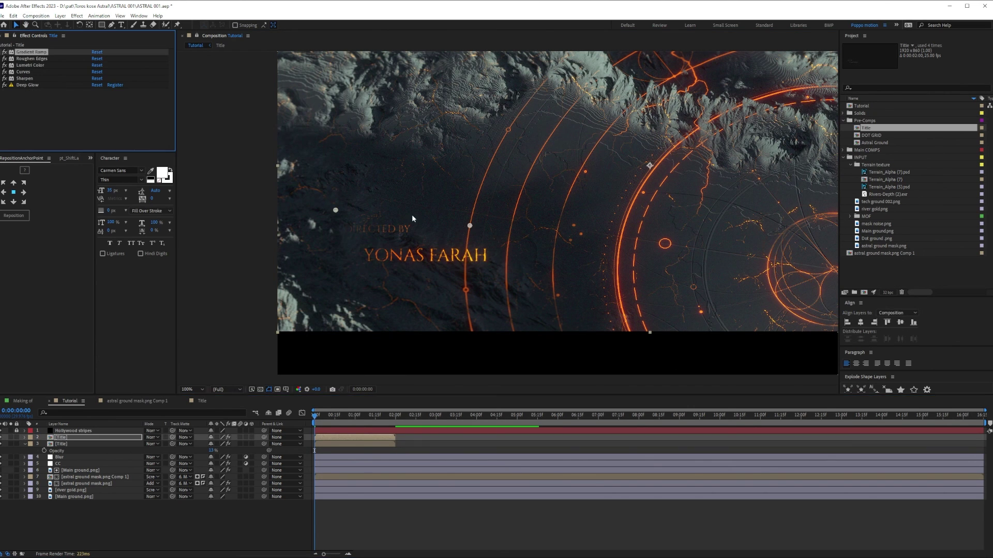
pyautogui.moveTo(336, 211); pyautogui.dragTo(269, 201)
pyautogui.click(64, 444)
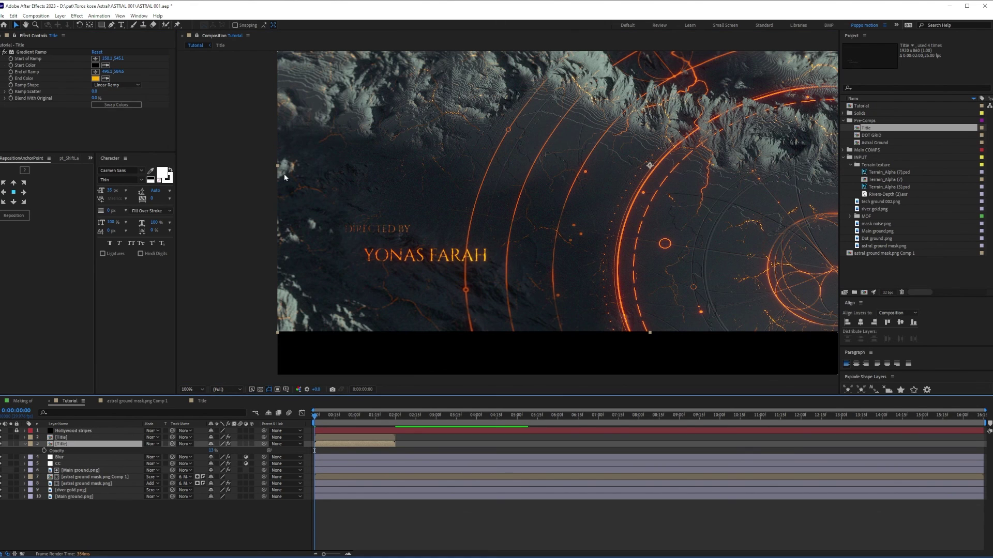
pyautogui.click(45, 59)
pyautogui.moveTo(336, 210); pyautogui.dragTo(266, 200)
pyautogui.click(264, 201)
# Step: Fit the whole letterboxed composition in the viewer and end the work area at the first frame
pyautogui.scroll(-1, 660, 224)
pyautogui.moveTo(660, 224); pyautogui.dragTo(565, 254)
pyautogui.click(192, 389)
pyautogui.click(195, 400)
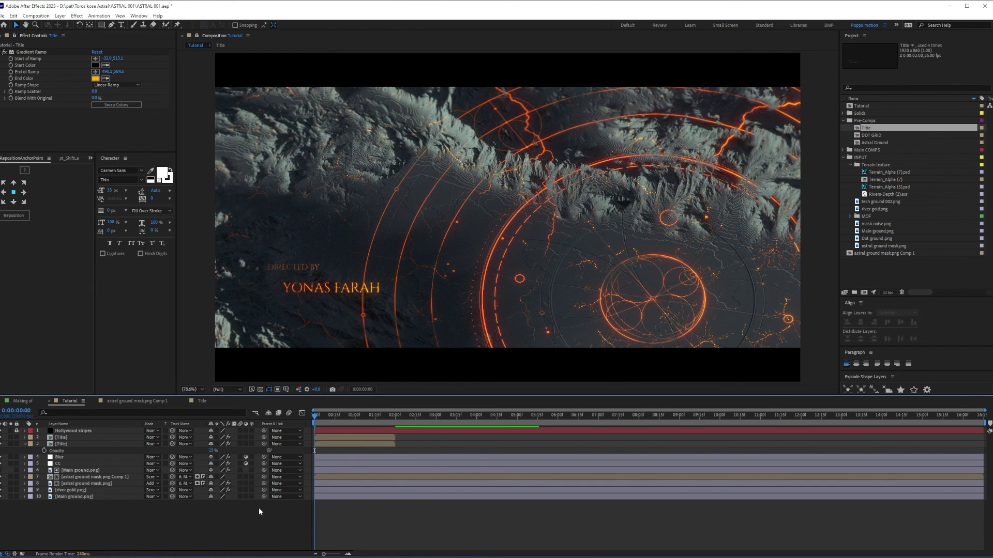
pyautogui.press('n')
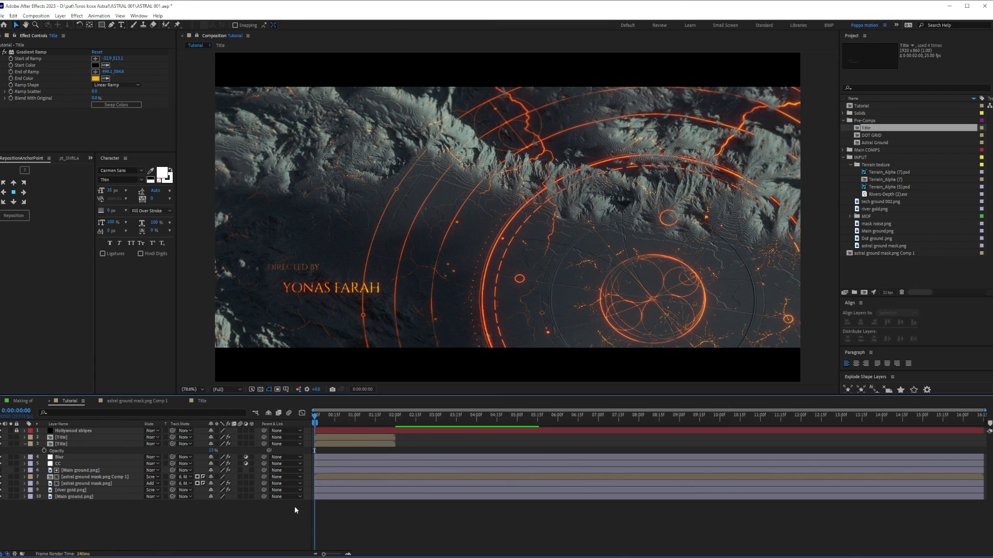